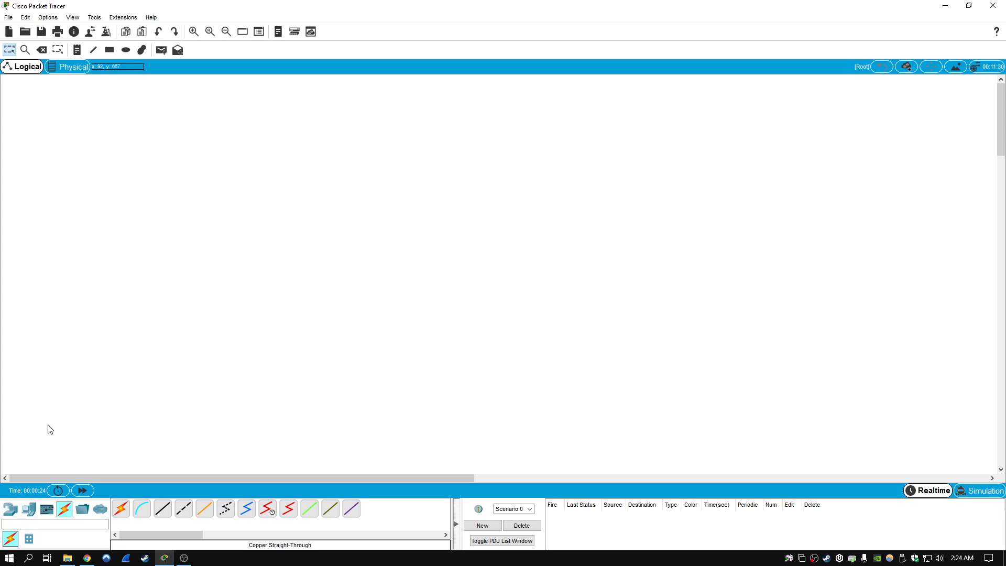
# Step: Place four 4331 routers in the workspace, two in an upper row and two in a lower row
pyautogui.click(16, 513)
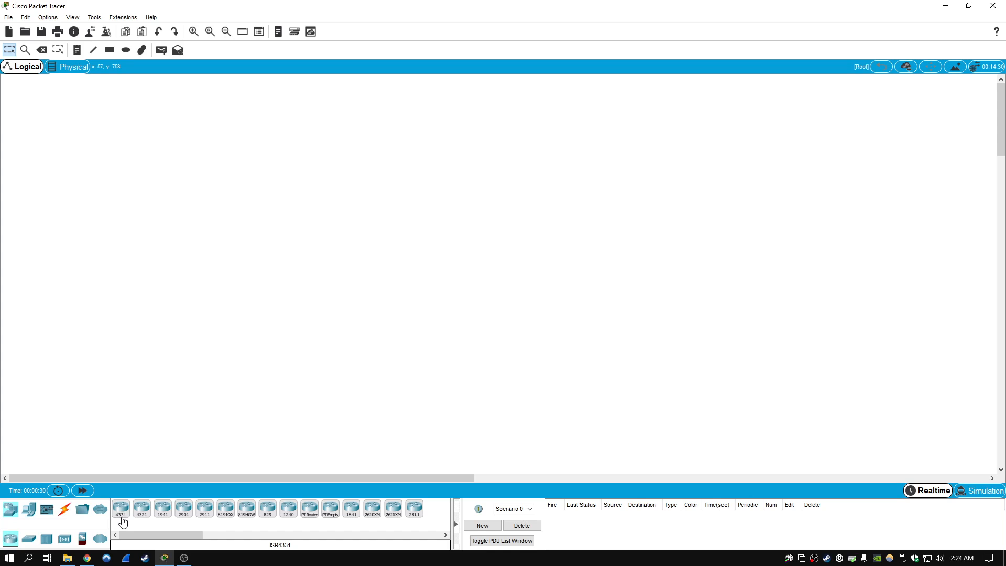
pyautogui.moveTo(122, 514); pyautogui.dragTo(134, 177)
pyautogui.moveTo(120, 512); pyautogui.dragTo(144, 424)
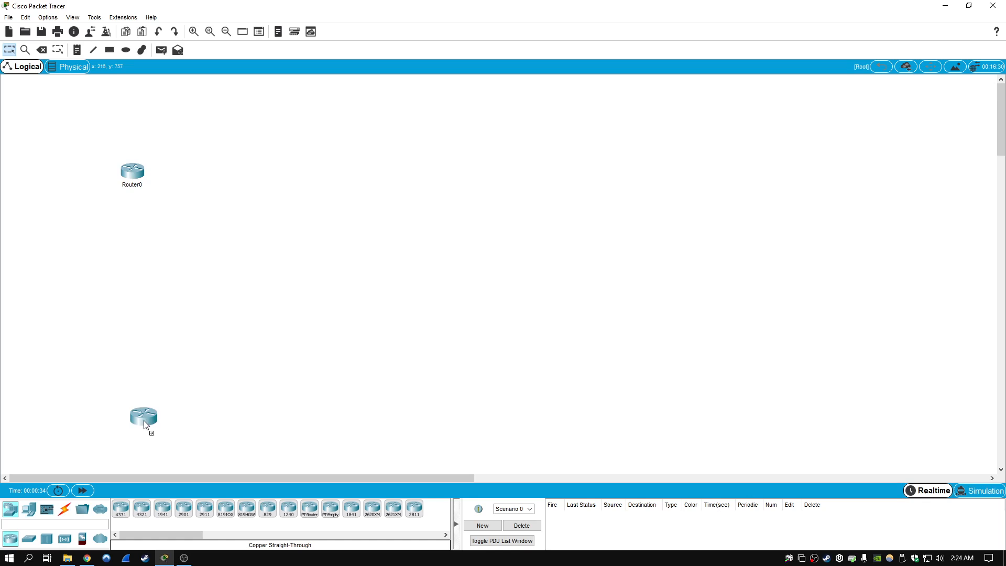
pyautogui.moveTo(231, 178); pyautogui.dragTo(231, 175)
pyautogui.click(119, 515)
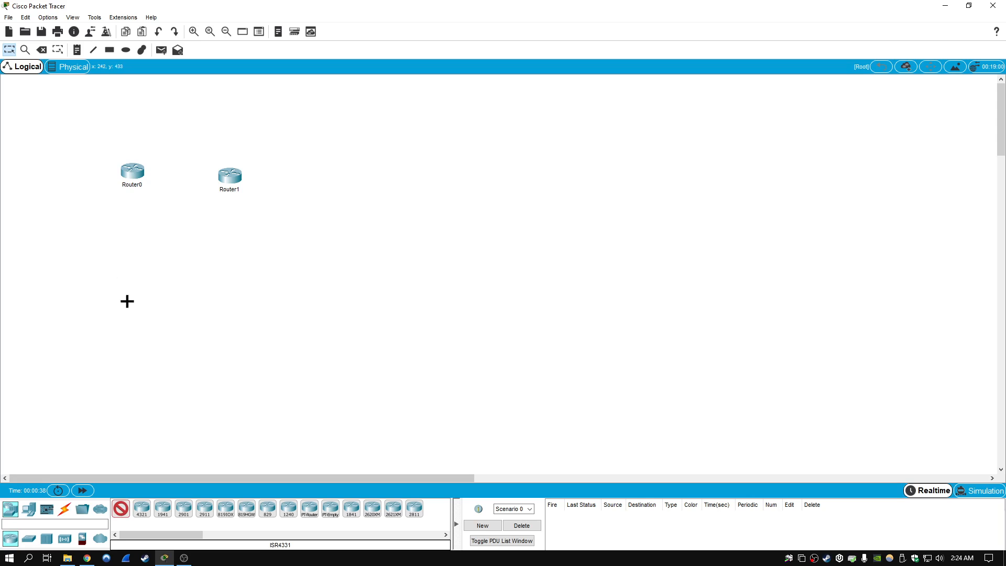
pyautogui.click(86, 236)
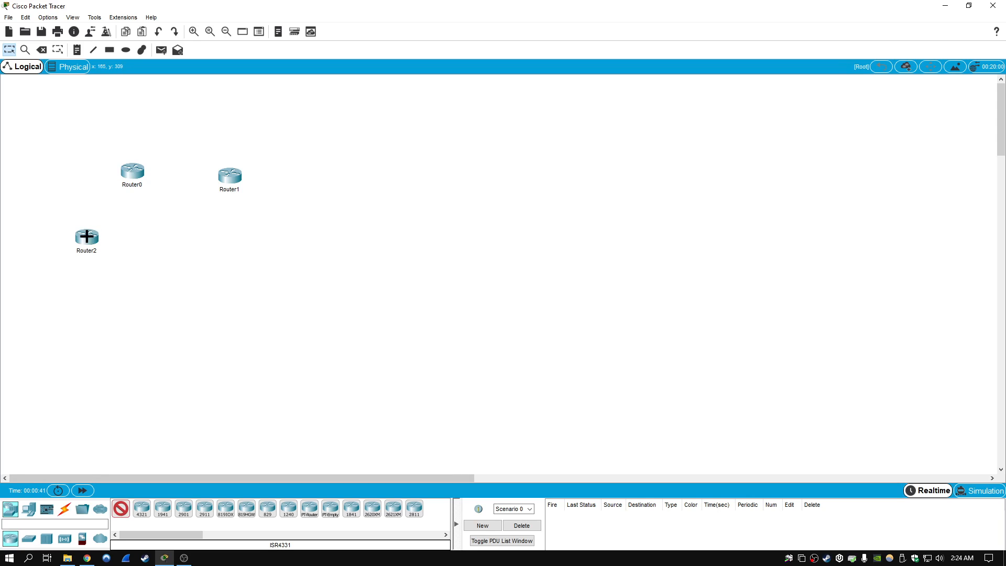
pyautogui.click(272, 243)
pyautogui.press('Escape')
# Step: Arrange the four routers in a trapezoid, with Router0 and Router1 above the more widely spaced Router2 and Router3
pyautogui.moveTo(112, 148); pyautogui.dragTo(217, 153)
pyautogui.moveTo(73, 213); pyautogui.dragTo(296, 288)
pyautogui.moveTo(272, 245); pyautogui.dragTo(260, 219)
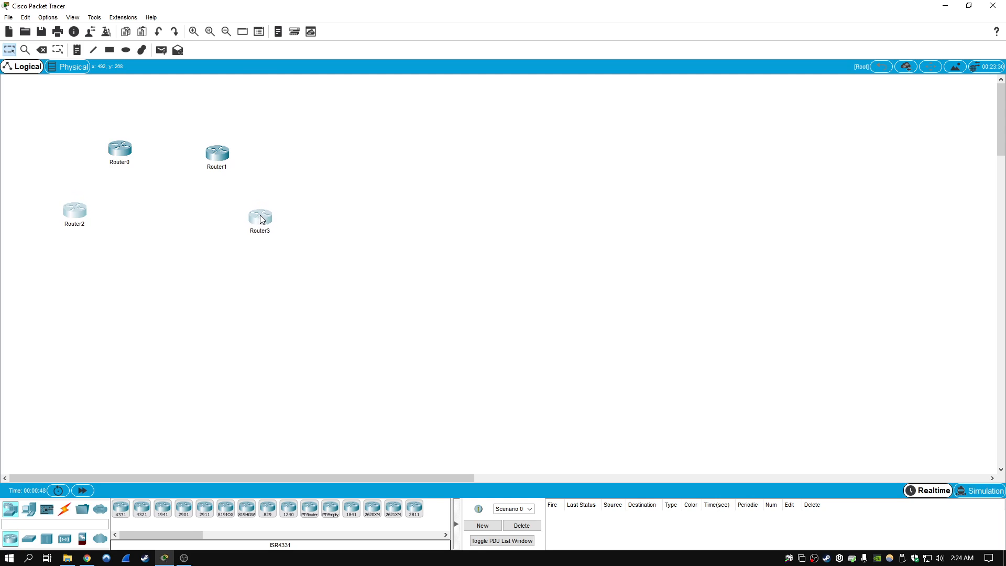
pyautogui.click(392, 225)
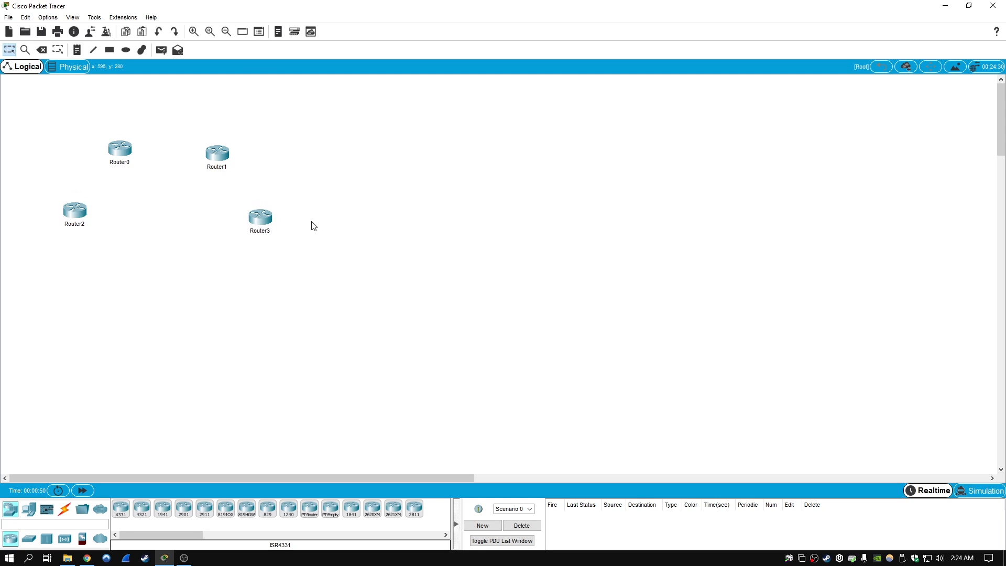
pyautogui.moveTo(258, 219); pyautogui.dragTo(252, 213)
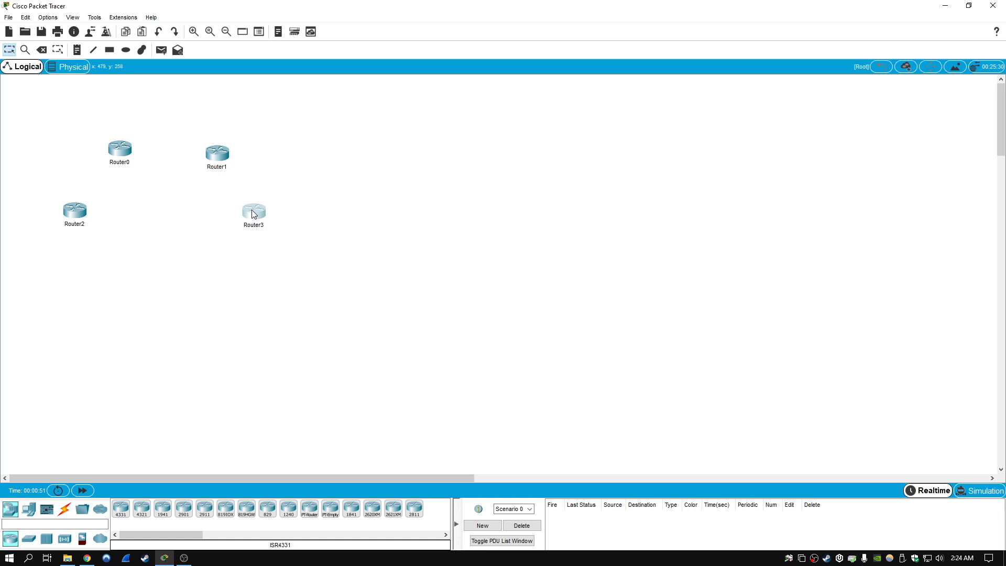
pyautogui.click(283, 214)
pyautogui.click(223, 156)
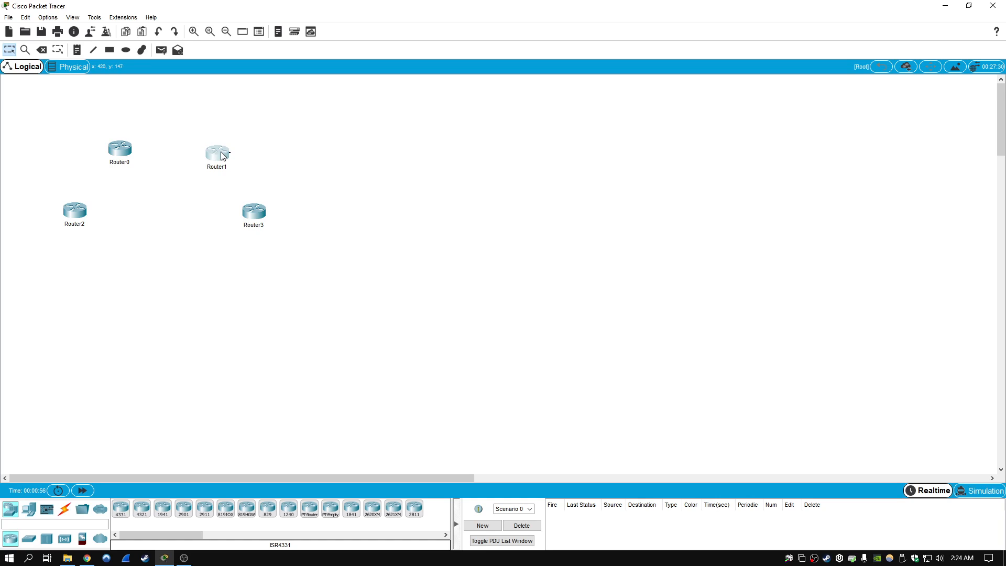
pyautogui.moveTo(215, 158); pyautogui.dragTo(211, 154)
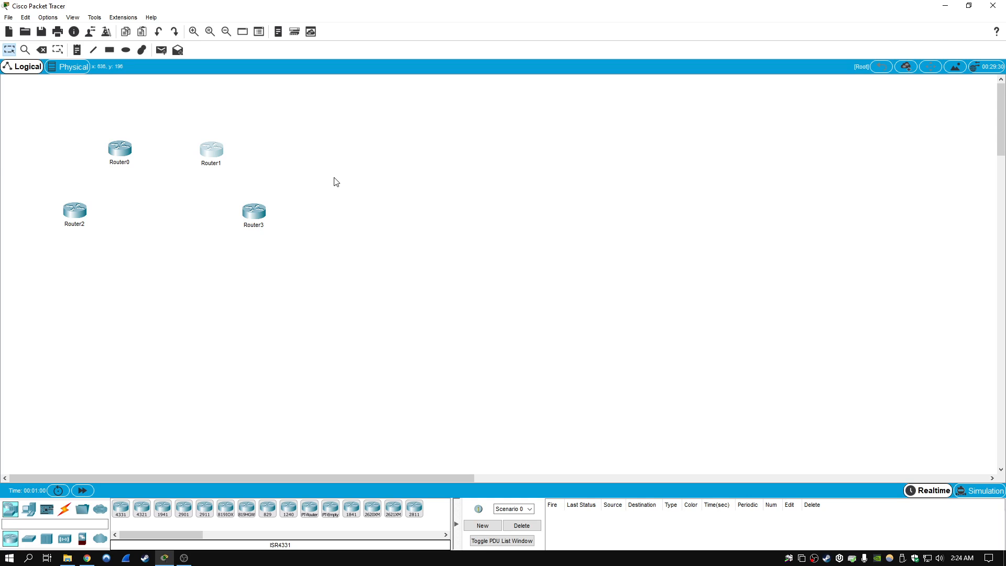
pyautogui.click(350, 193)
pyautogui.moveTo(117, 154); pyautogui.dragTo(127, 152)
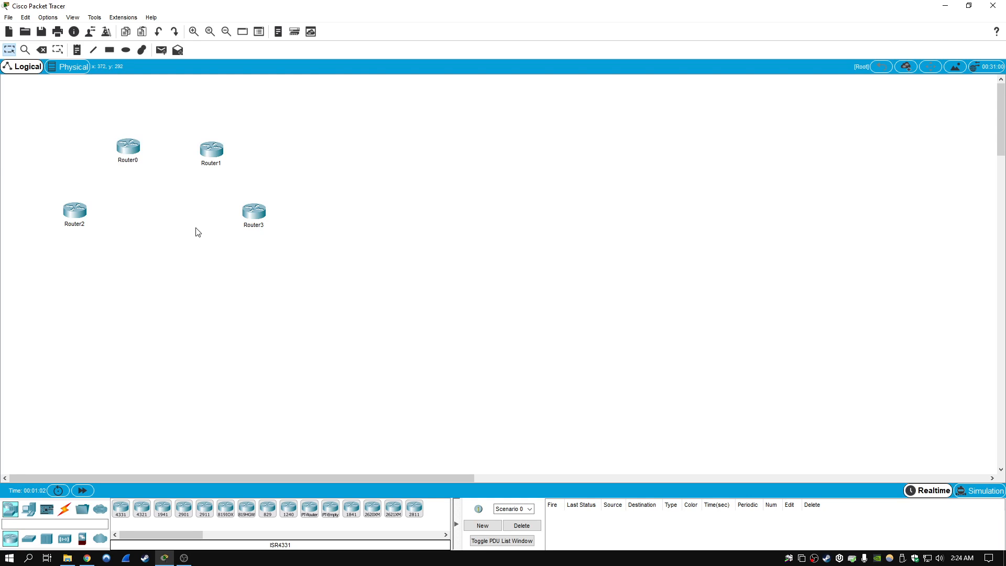
# Step: Rename the two upper routers, Router0 to R1 and Router1 to R2
pyautogui.click(130, 160)
pyautogui.write('F')
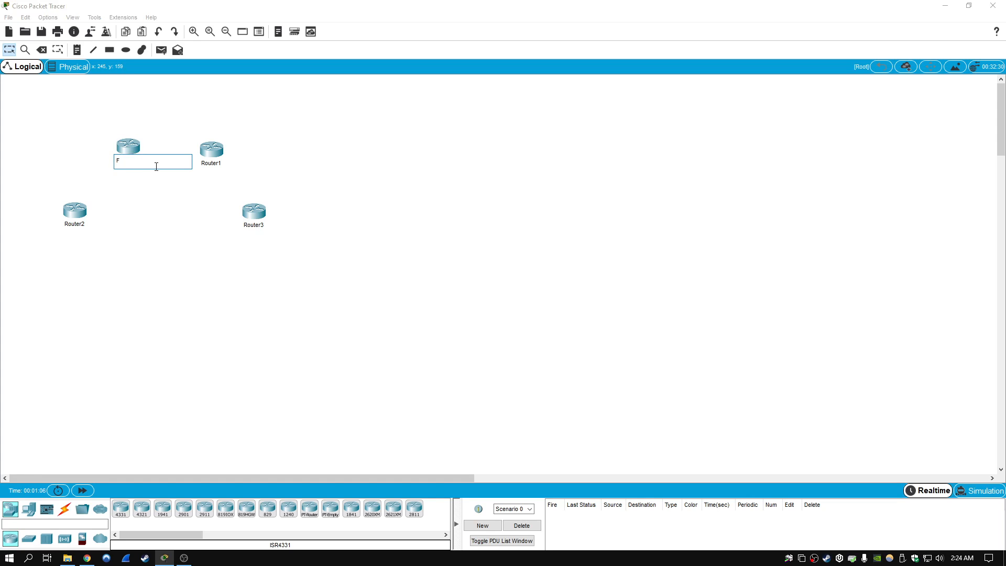
pyautogui.write('1')
pyautogui.press('Return')
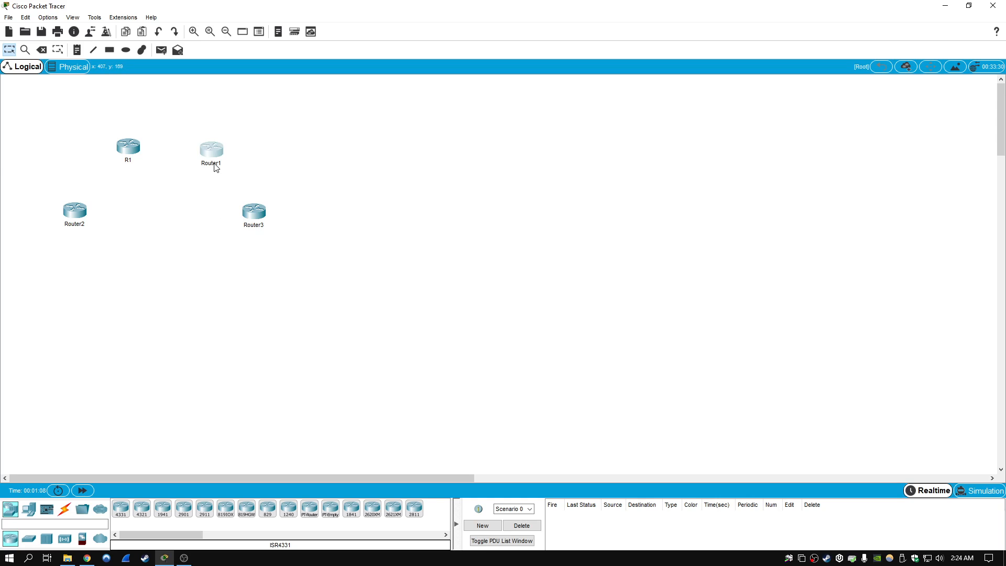
pyautogui.click(215, 164)
pyautogui.write('R2')
pyautogui.press('Return')
# Step: Rename the two lower routers, Router2 to R3 and Router3 to R4
pyautogui.click(76, 226)
pyautogui.write('R3')
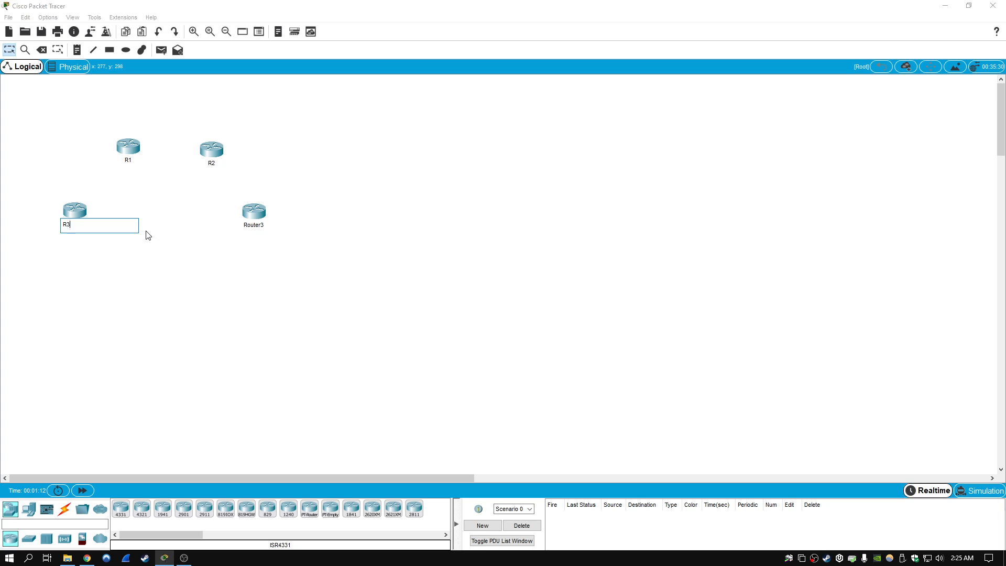
pyautogui.click(265, 226)
pyautogui.write('R')
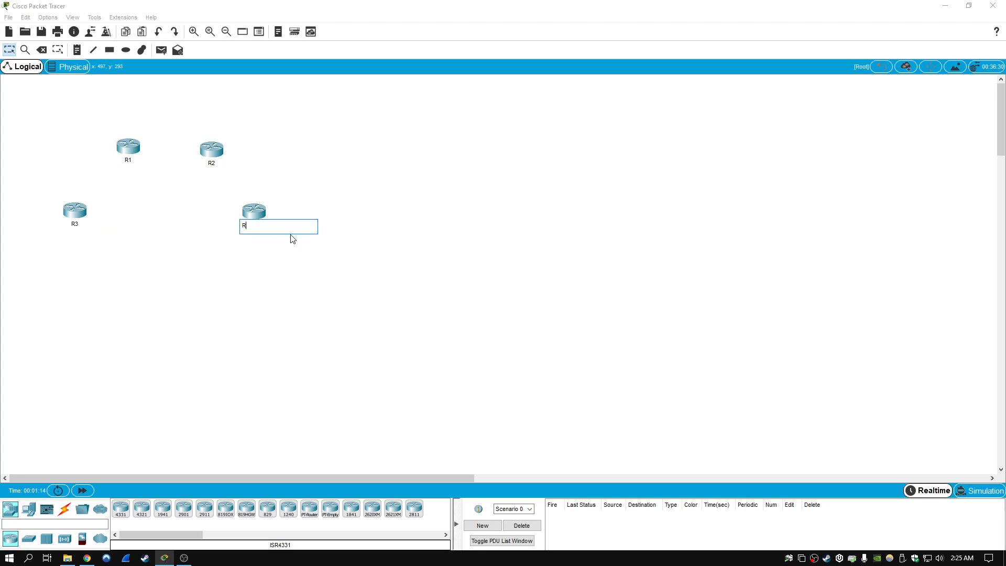
pyautogui.write('4')
pyautogui.press('Return')
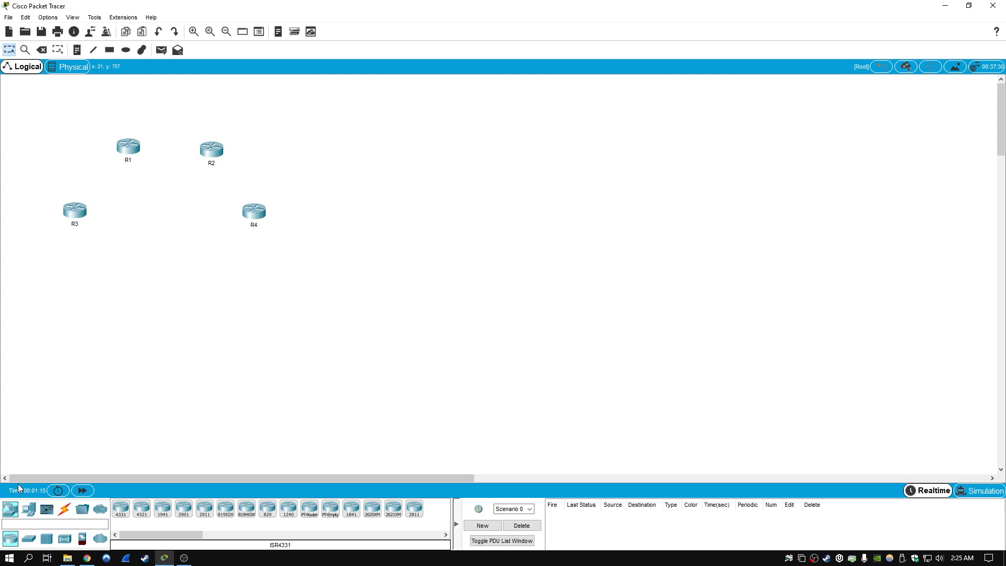
# Step: Connect R1 GigabitEthernet0/0/0 to R2 GigabitEthernet0/0/0 with a Copper Straight-Through cable
pyautogui.click(64, 509)
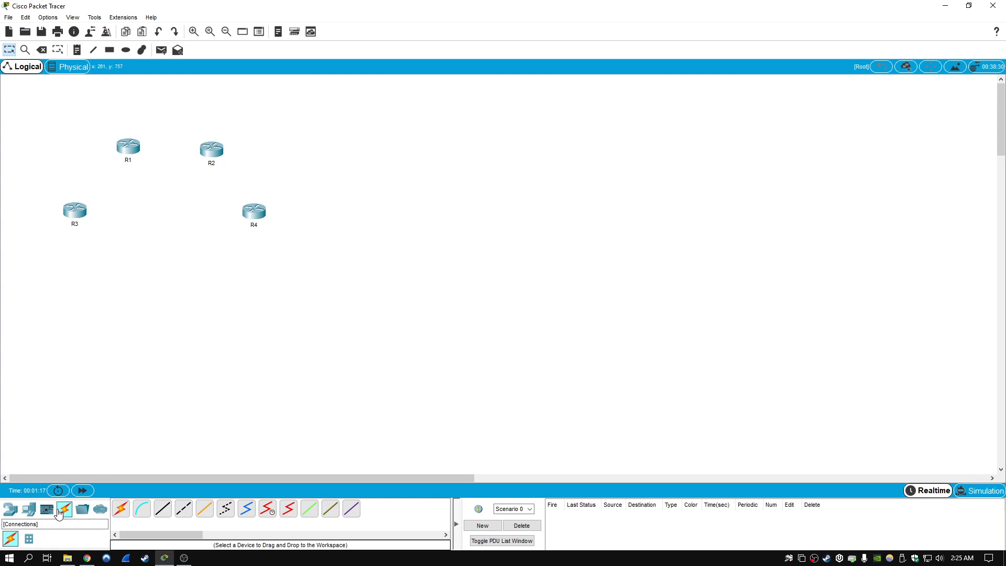
pyautogui.click(163, 511)
pyautogui.click(132, 151)
pyautogui.click(168, 184)
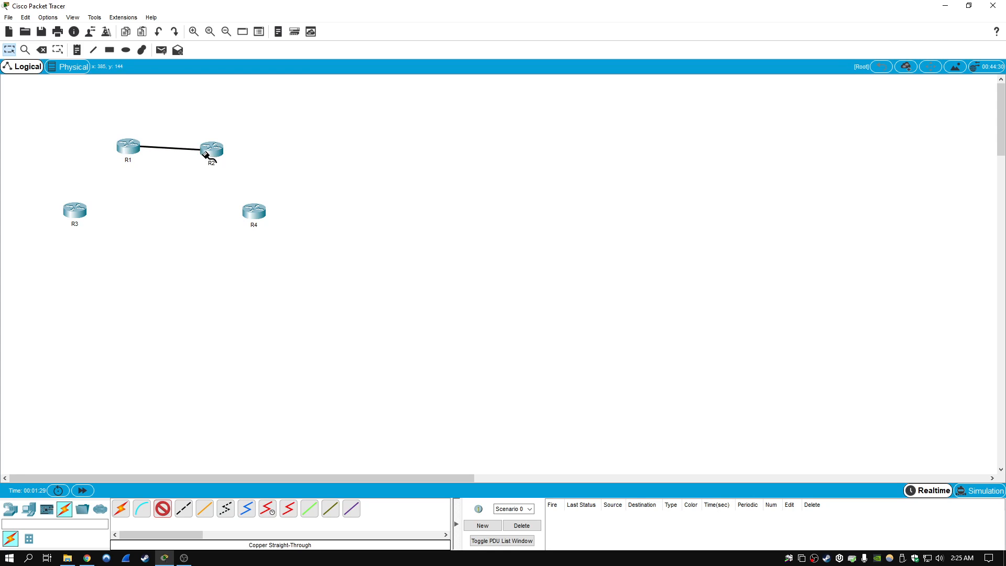
pyautogui.click(211, 150)
pyautogui.click(252, 192)
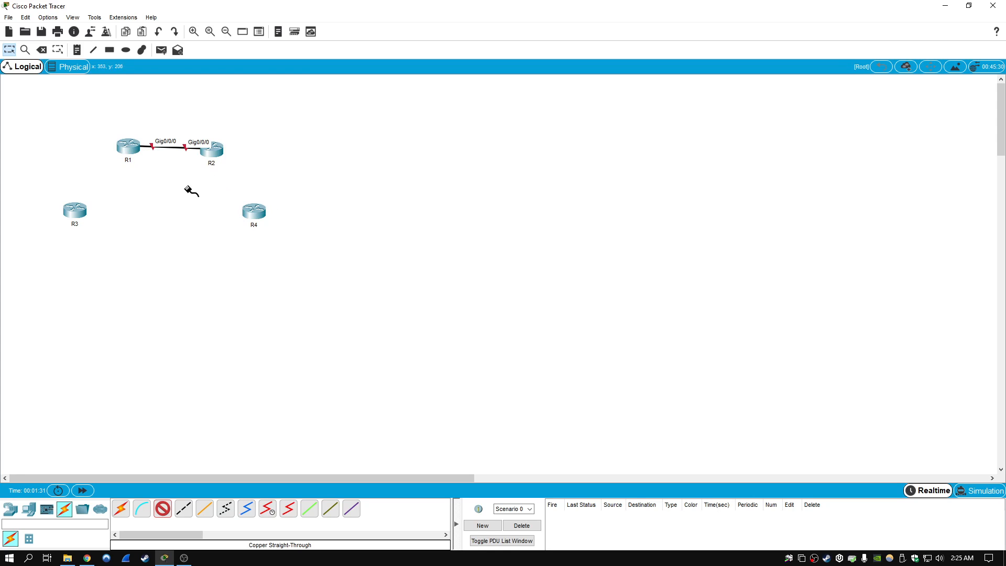
# Step: Connect R1 GigabitEthernet0/0/1 to R3 GigabitEthernet0/0/0 with a Copper Straight-Through cable
pyautogui.click(133, 144)
pyautogui.click(168, 196)
pyautogui.click(80, 214)
pyautogui.click(115, 253)
# Step: Connect R3 GigabitEthernet0/0/1 to R4 GigabitEthernet0/0/0 with a Copper Straight-Through cable
pyautogui.click(74, 207)
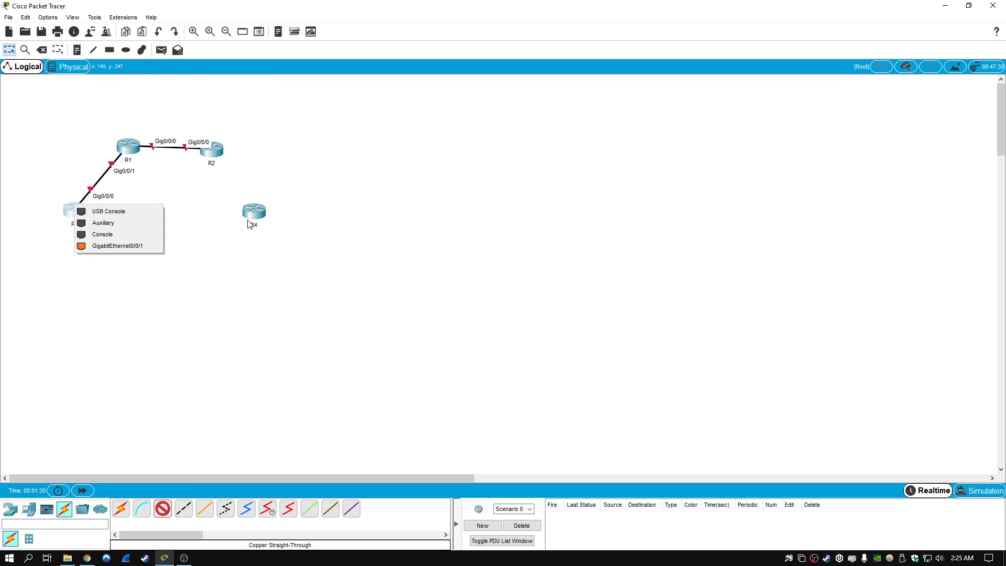
pyautogui.click(132, 245)
pyautogui.click(253, 212)
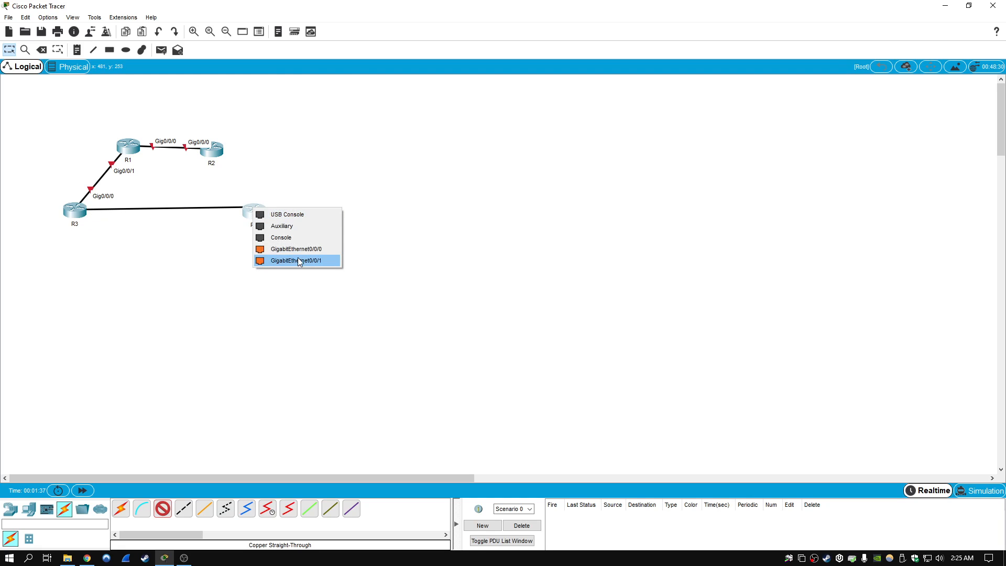
pyautogui.click(291, 249)
# Step: Cable R2 GigabitEthernet0/0/1 to R4 GigabitEthernet0/0/1 with Copper Straight-Through and nudge R2 level with R1
pyautogui.click(216, 148)
pyautogui.click(247, 187)
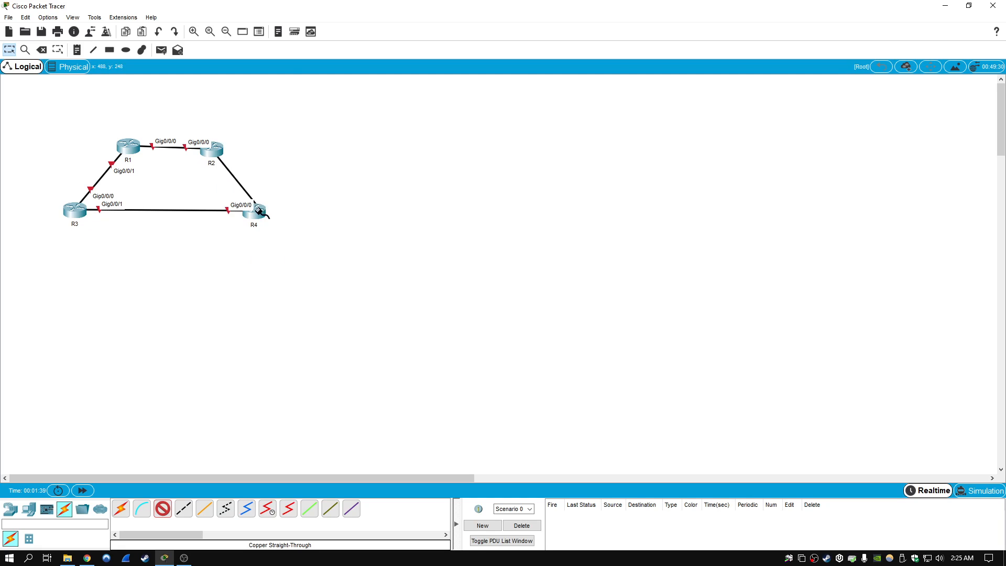
pyautogui.click(255, 212)
pyautogui.click(290, 252)
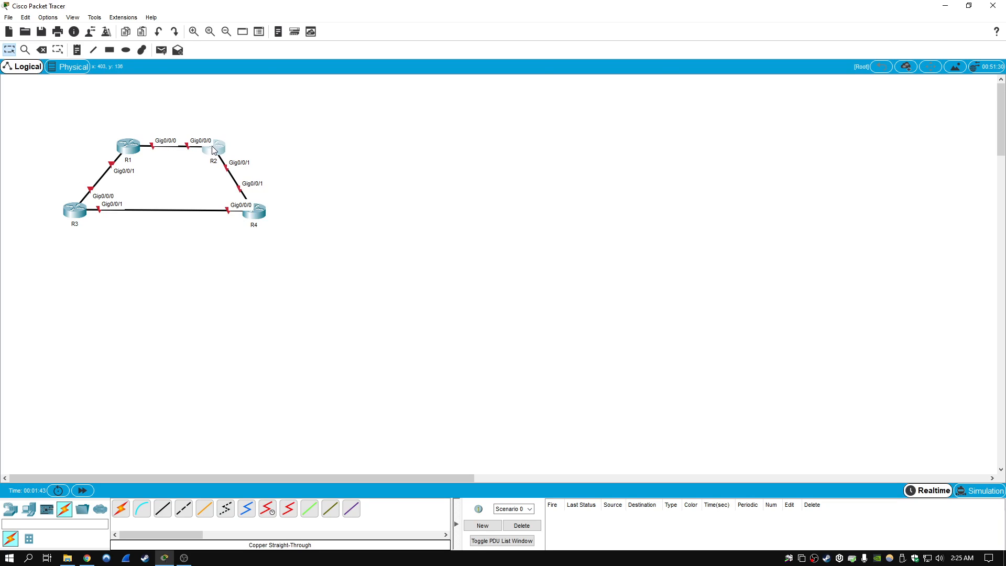
pyautogui.moveTo(211, 151); pyautogui.dragTo(209, 147)
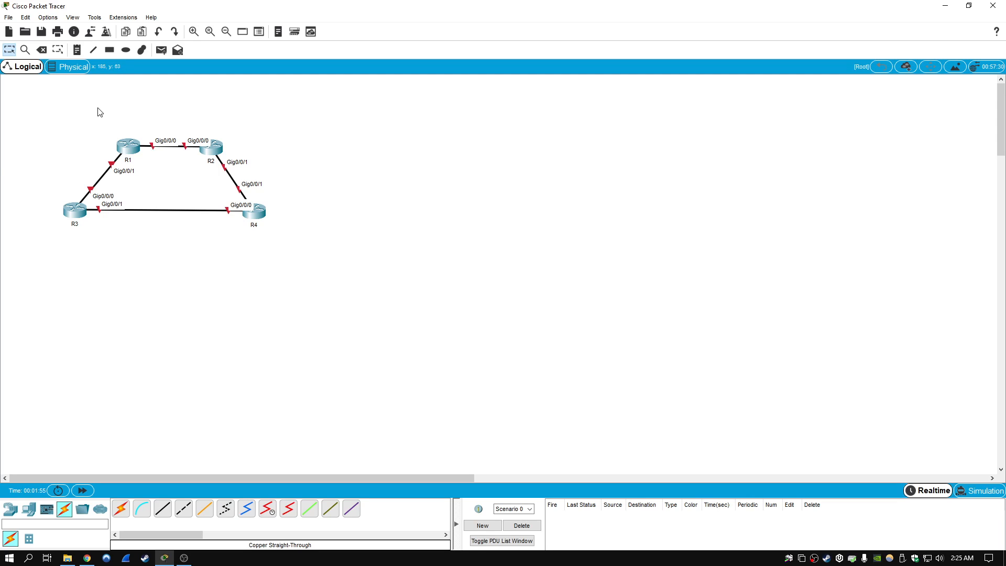
pyautogui.moveTo(104, 106); pyautogui.dragTo(248, 167)
pyautogui.moveTo(199, 113); pyautogui.dragTo(312, 237)
pyautogui.moveTo(61, 181); pyautogui.dragTo(301, 238)
pyautogui.moveTo(44, 104); pyautogui.dragTo(149, 231)
# Step: Add a note reading 172.1.1.0 /24 centred above the link between R1 and R2
pyautogui.click(79, 51)
pyautogui.click(151, 109)
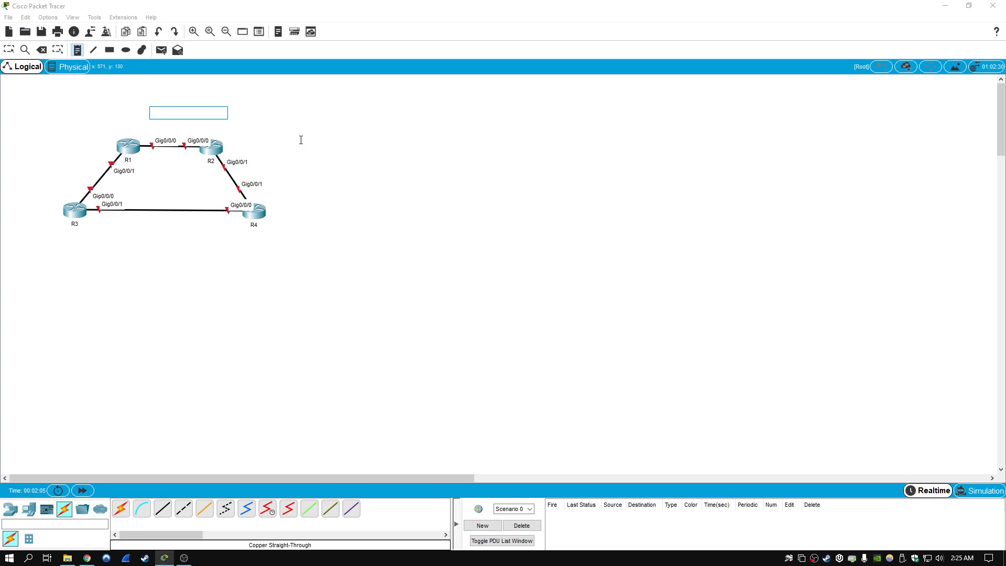
pyautogui.write('172.1.1.0  /24')
pyautogui.press('Escape')
pyautogui.moveTo(176, 115); pyautogui.dragTo(179, 108)
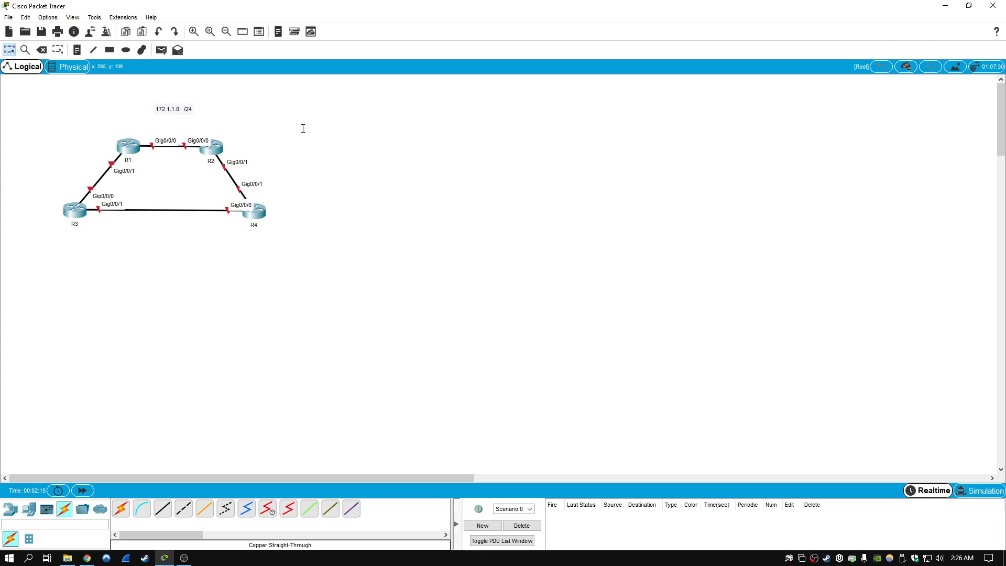
# Step: Add the host labels .1 at R1's end and .2 at R2's end above the R1–R2 link
pyautogui.click(76, 50)
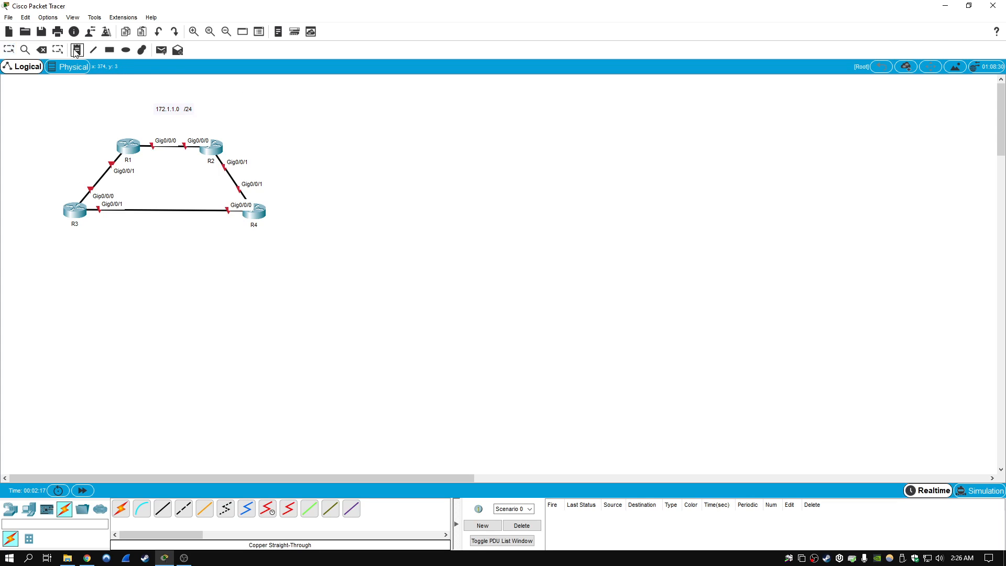
pyautogui.click(148, 126)
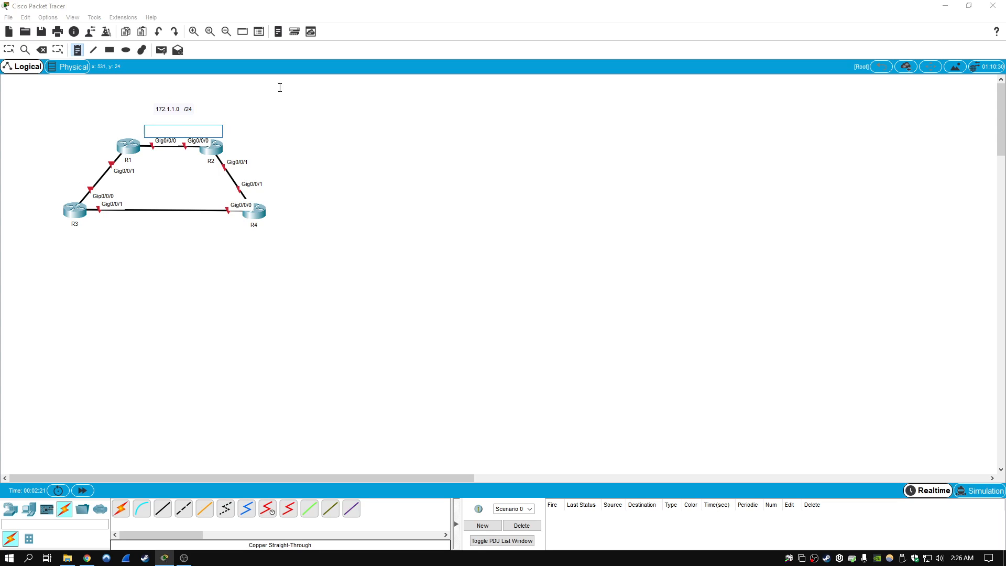
pyautogui.write('.1')
pyautogui.press('Escape')
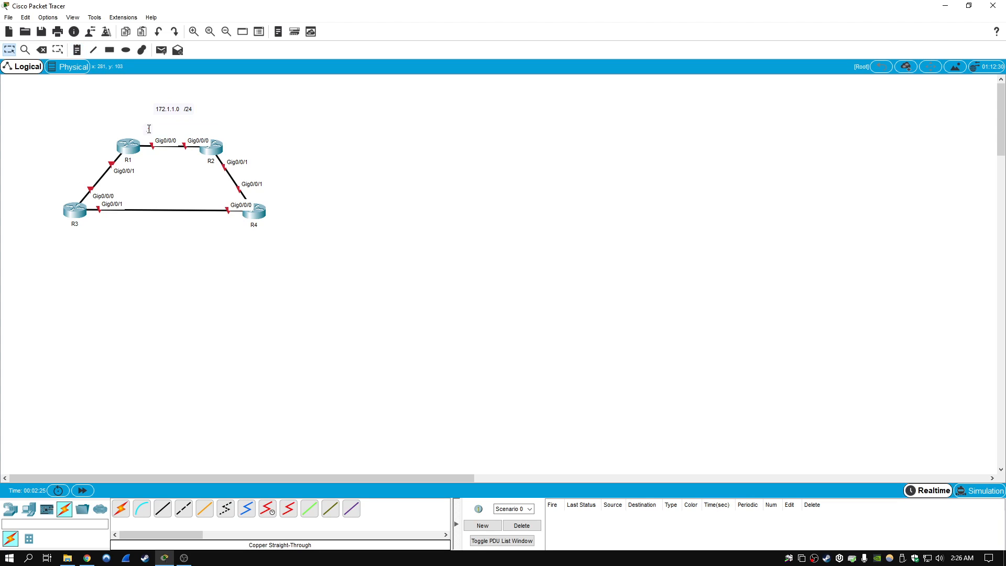
pyautogui.moveTo(149, 128); pyautogui.dragTo(209, 129)
pyautogui.doubleClick(204, 128)
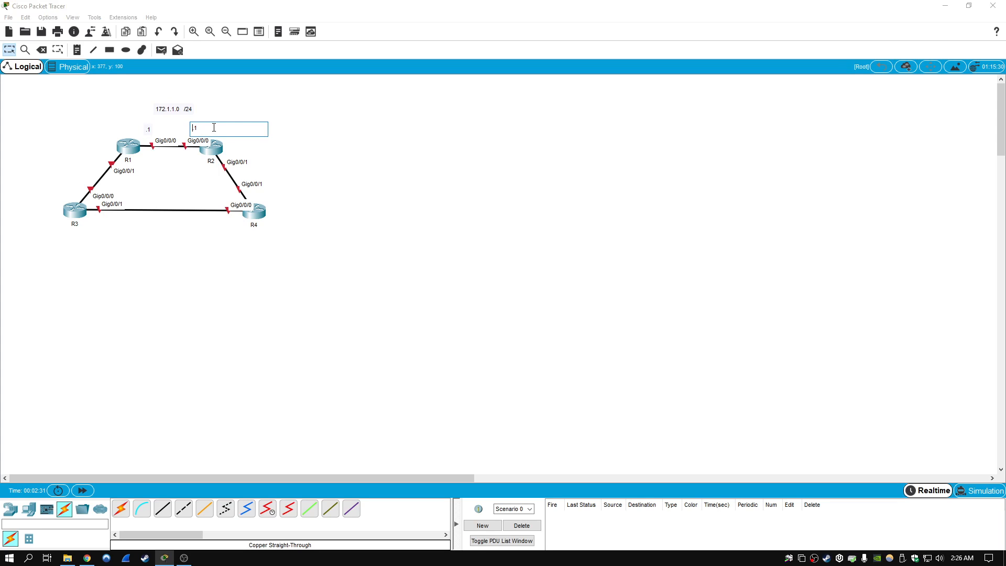
pyautogui.write('2')
pyautogui.click(387, 172)
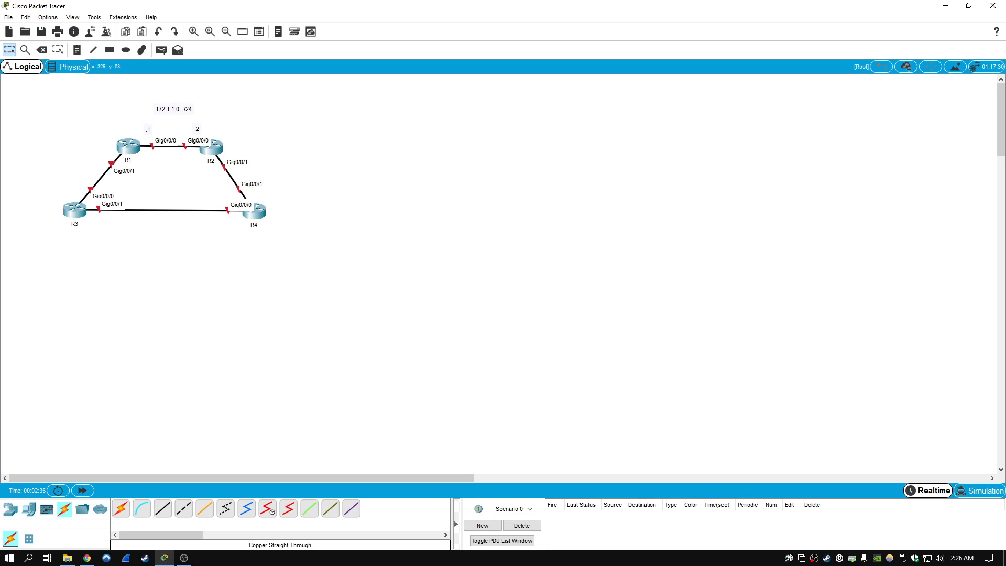
pyautogui.hotkey('ctrl', 'v')
pyautogui.press('Delete')
pyautogui.press('Return')
pyautogui.press('Escape')
# Step: Paste the network note beside the R2–R4 link and change its text to 172.1.2.0 /24
pyautogui.hotkey('ctrl', 'v')
pyautogui.click(292, 171)
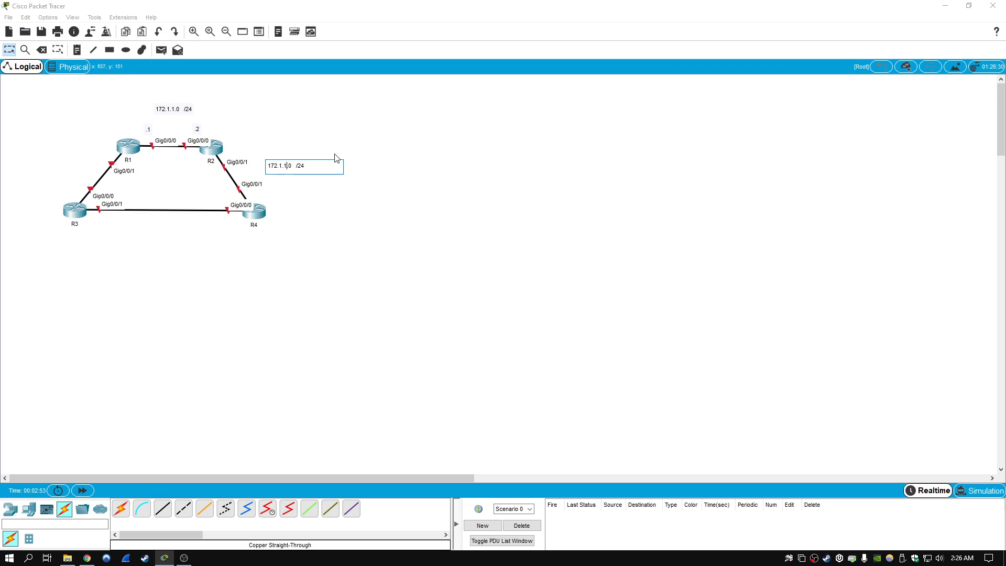
pyautogui.press('BackSpace')
pyautogui.write('2')
pyautogui.click(312, 178)
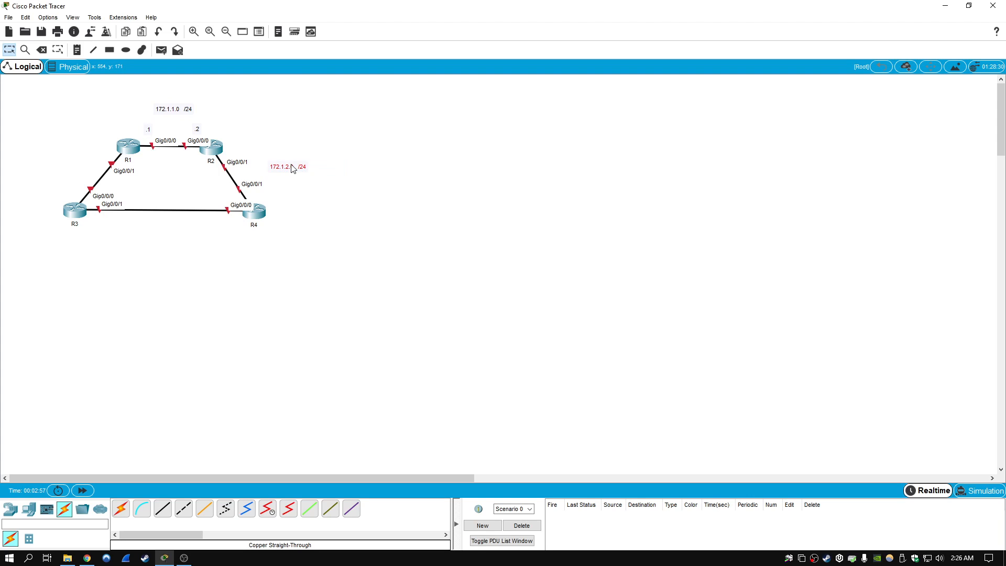
pyautogui.moveTo(293, 168); pyautogui.dragTo(298, 167)
# Step: Copy the host labels to the R2–R4 link, placing .1 at R2's end and .2 at R4's end
pyautogui.keyDown('ctrl'); pyautogui.moveTo(145, 129); pyautogui.dragTo(252, 165); pyautogui.keyUp('ctrl')
pyautogui.keyDown('ctrl'); pyautogui.moveTo(196, 129); pyautogui.dragTo(275, 186); pyautogui.keyUp('ctrl')
pyautogui.click(288, 187)
# Step: Label the R3–R4 link from copied notes, with 172.1.3.0 /24 below it, .1 toward R3 and .2 toward R4
pyautogui.keyDown('ctrl'); pyautogui.moveTo(298, 168); pyautogui.dragTo(165, 244); pyautogui.keyUp('ctrl')
pyautogui.doubleClick(165, 239)
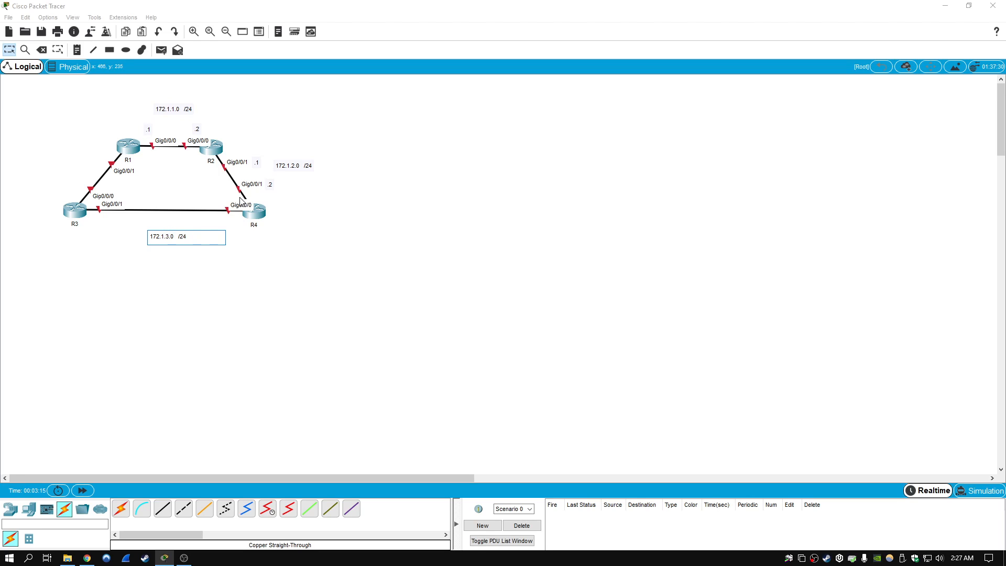
pyautogui.click(279, 303)
pyautogui.moveTo(166, 235)
pyautogui.mouseDown()
pyautogui.moveTo(158, 239)
pyautogui.moveTo(167, 241)
pyautogui.mouseUp()
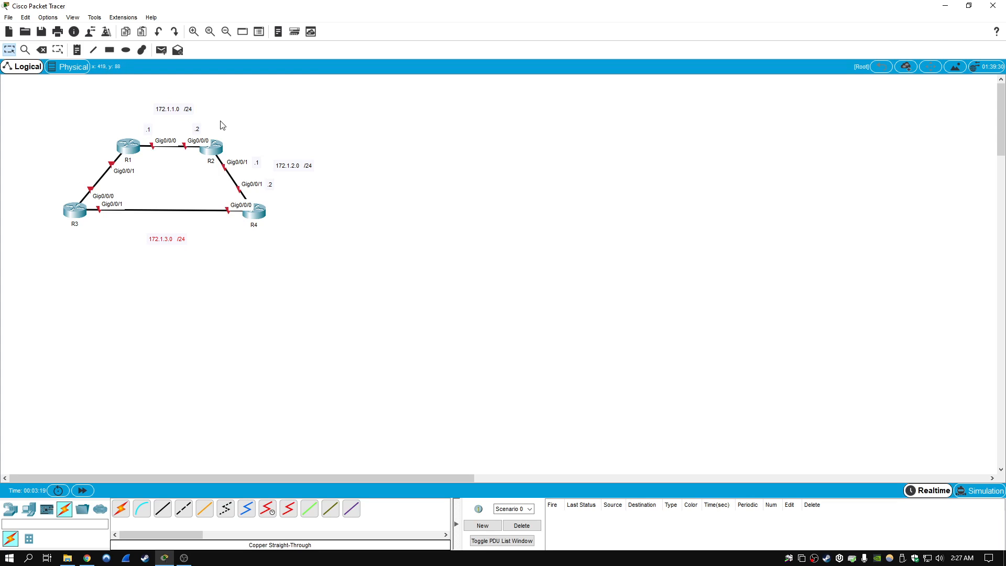
pyautogui.moveTo(221, 121); pyautogui.dragTo(149, 224)
pyautogui.click(272, 274)
# Step: Label the R1–R3 link from copied notes, with 172.1.4.0 /24 beside it, .1 toward R1 and .2 toward R3
pyautogui.keyDown('ctrl'); pyautogui.moveTo(180, 240); pyautogui.dragTo(60, 162); pyautogui.keyUp('ctrl')
pyautogui.doubleClick(57, 163)
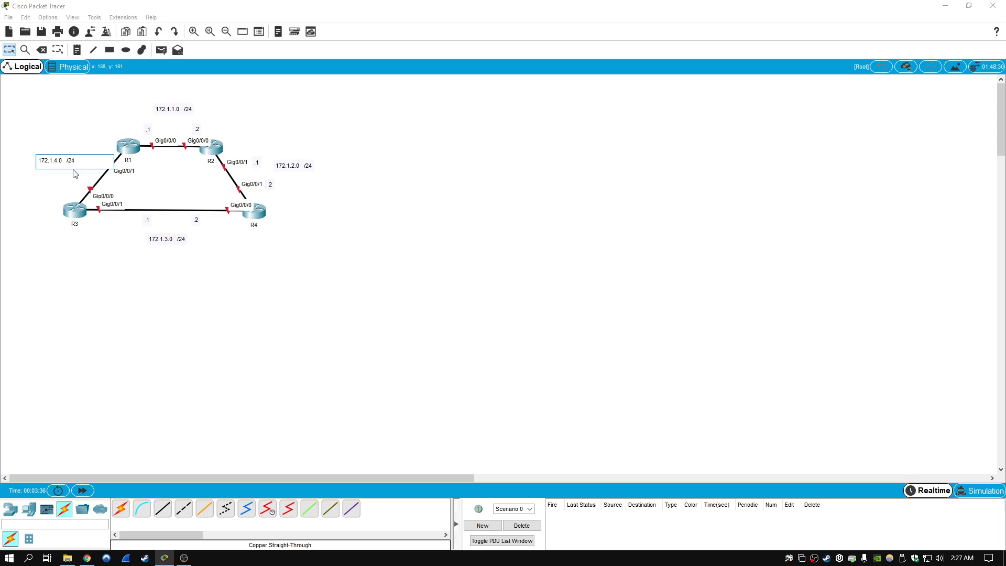
pyautogui.click(97, 211)
pyautogui.moveTo(64, 160); pyautogui.dragTo(55, 160)
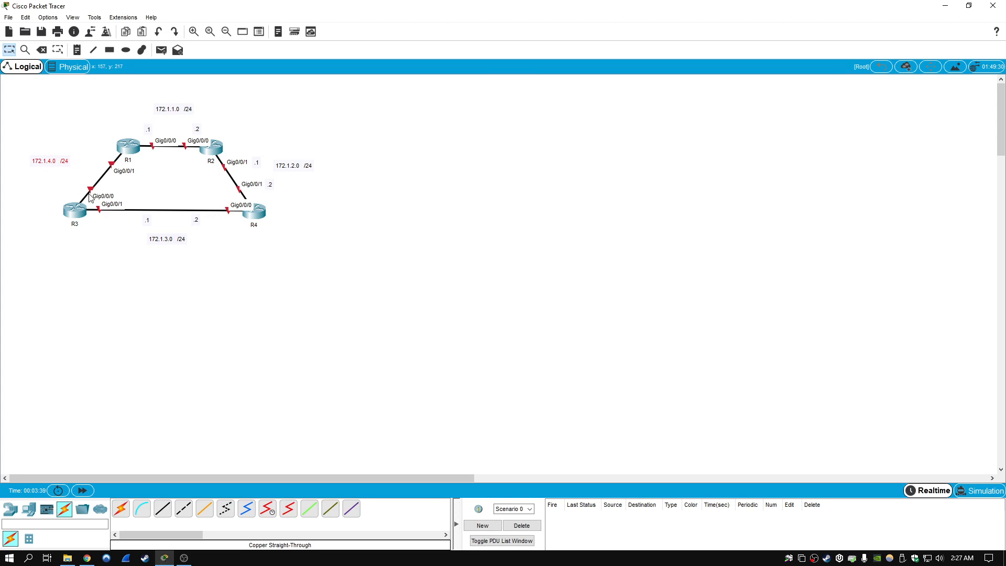
pyautogui.click(128, 262)
pyautogui.moveTo(79, 179); pyautogui.dragTo(75, 177)
# Step: Open R1's command line in a widened device window and decline the initial configuration dialog
pyautogui.click(128, 147)
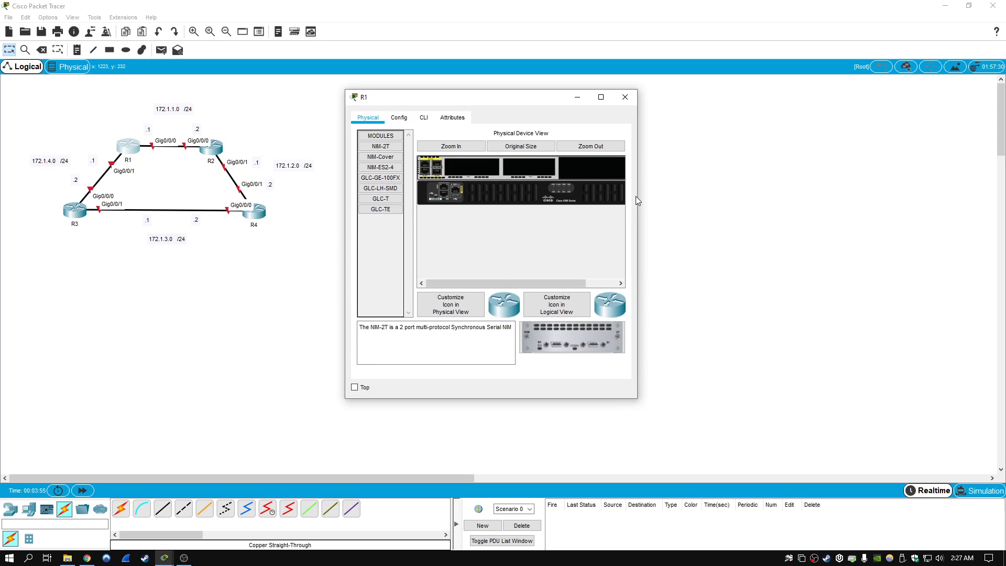
pyautogui.moveTo(637, 199); pyautogui.dragTo(790, 199)
pyautogui.click(424, 118)
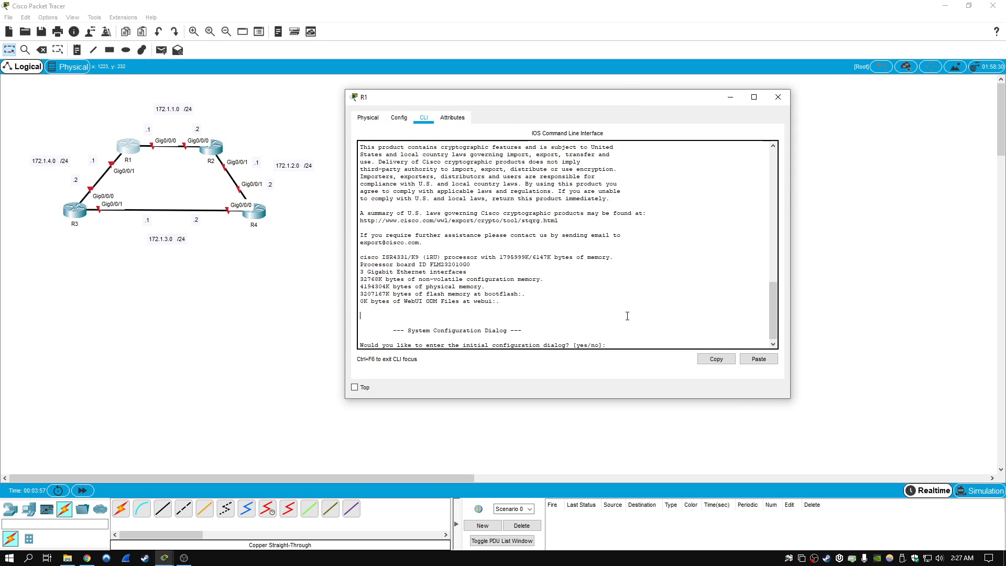
pyautogui.press('Return')
pyautogui.press('Return')
pyautogui.write('no')
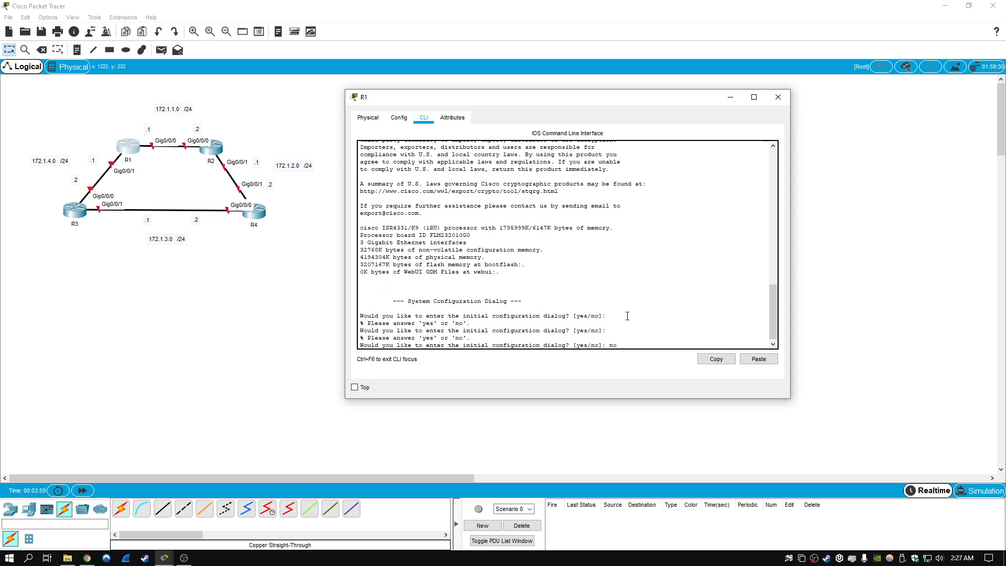
pyautogui.press('Return')
pyautogui.press('Return')
# Step: Enter privileged mode and then global configuration mode on R1
pyautogui.write('en')
pyautogui.press('Return')
pyautogui.write('conf t')
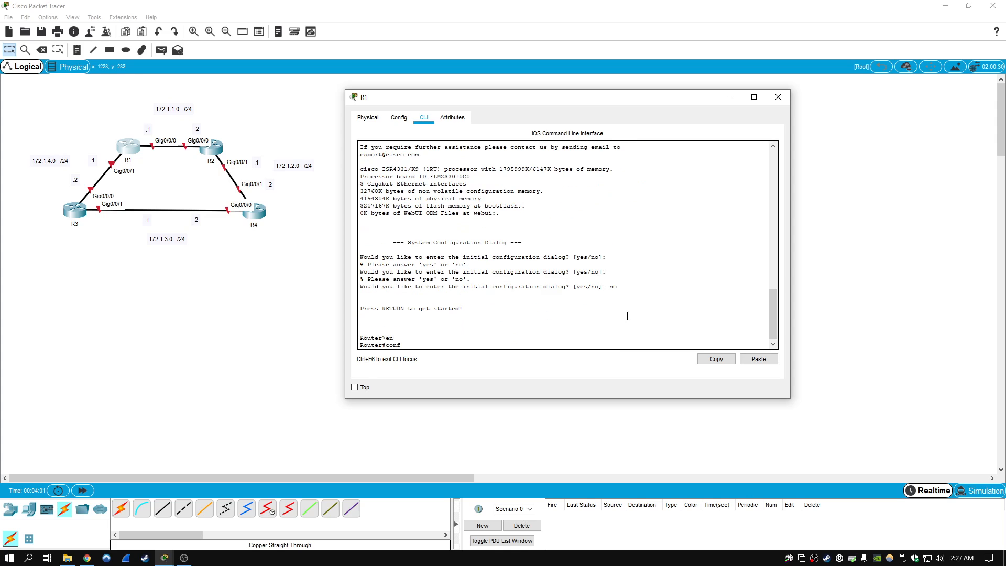
pyautogui.press('Return')
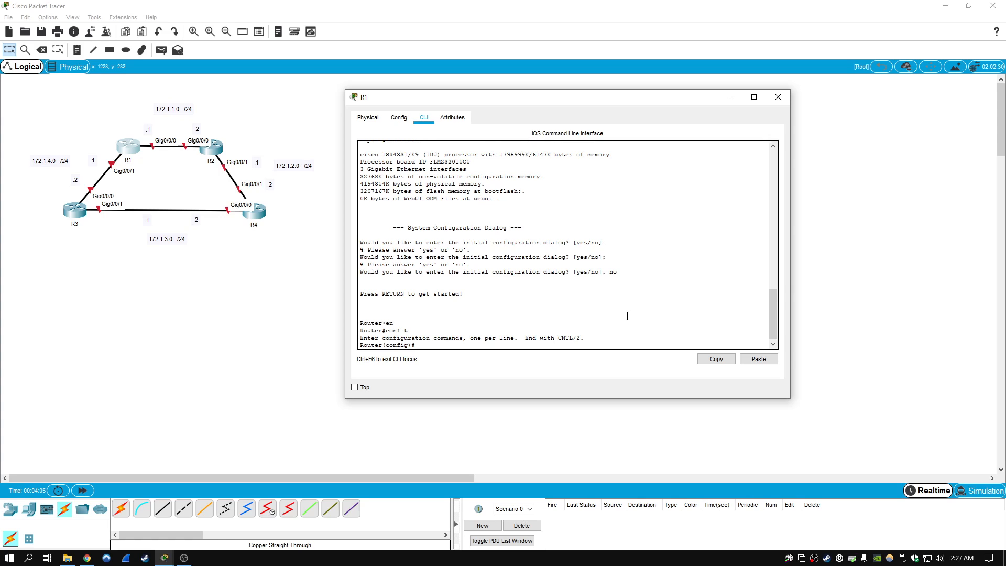
# Step: Enable interface g0/0/0 on R1 and assign it the IP address 172.1.1.1 with mask 255.255.255.0
pyautogui.write('int g0/0/0')
pyautogui.press('Return')
pyautogui.write('no ')
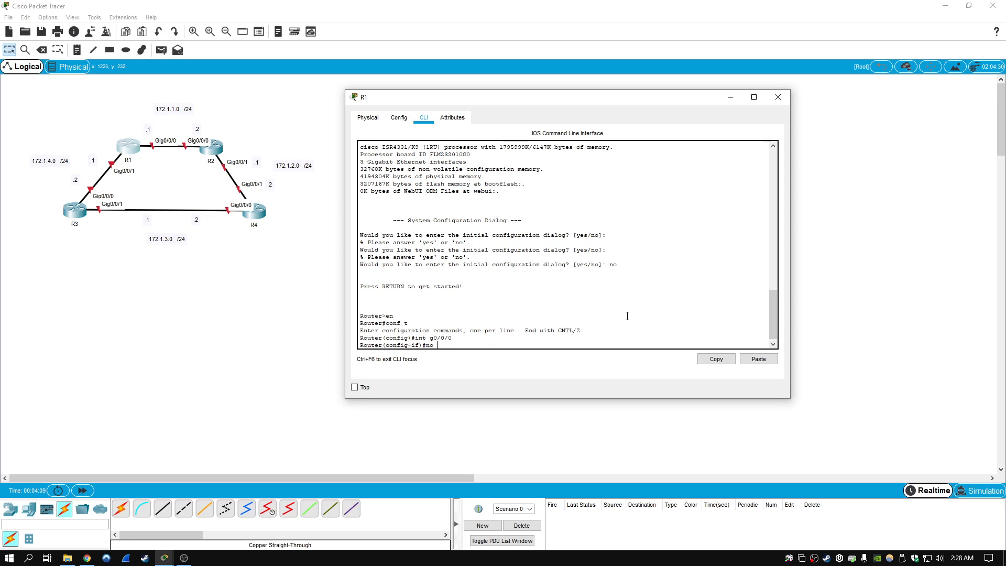
pyautogui.write('shut')
pyautogui.press('Return')
pyautogui.press('Return')
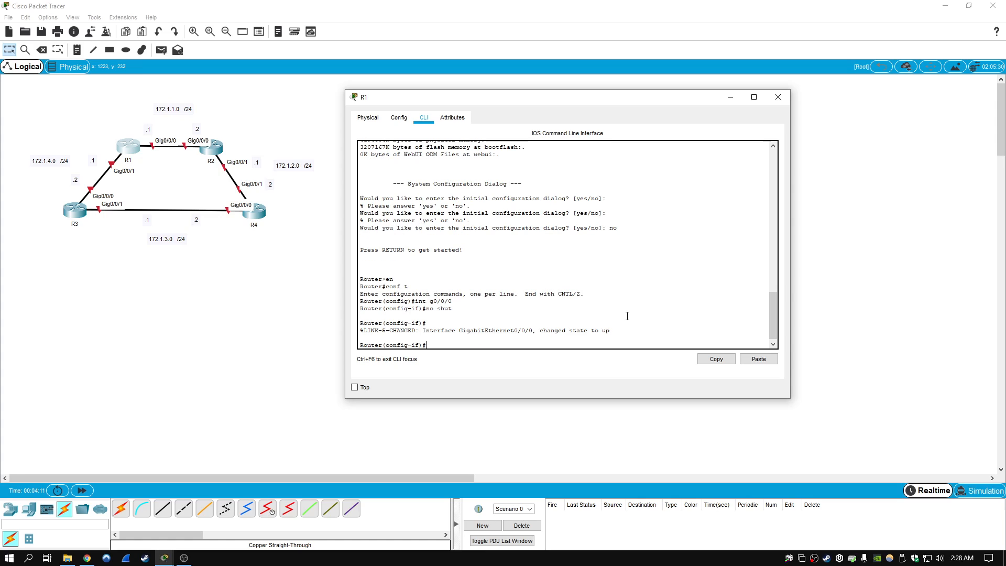
pyautogui.write('ip address 172.1.1.1 255.255.255.0')
pyautogui.press('Return')
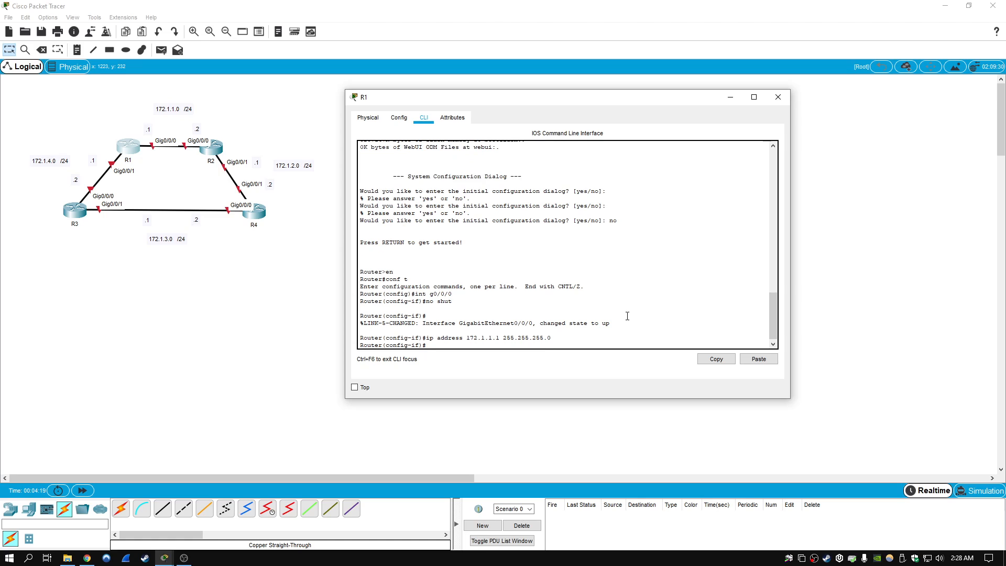
pyautogui.write('exit')
pyautogui.press('Return')
# Step: Enable interface g0/0/1 on R1 and assign it the IP address 172.1.4.1 with mask 255.255.255.0
pyautogui.write('int ')
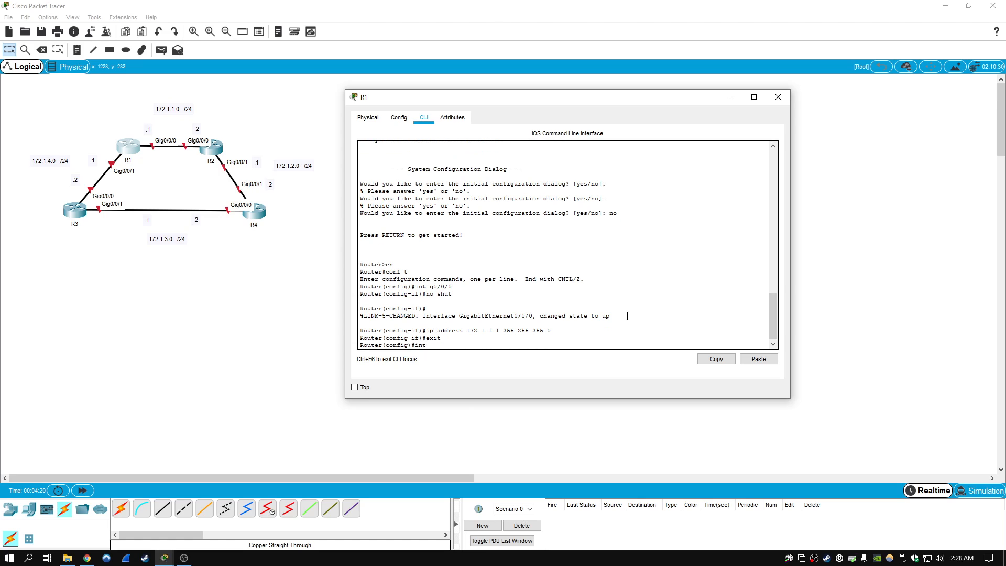
pyautogui.write('g0/0/1')
pyautogui.press('Return')
pyautogui.write('no shut')
pyautogui.press('Return')
pyautogui.write('ip ')
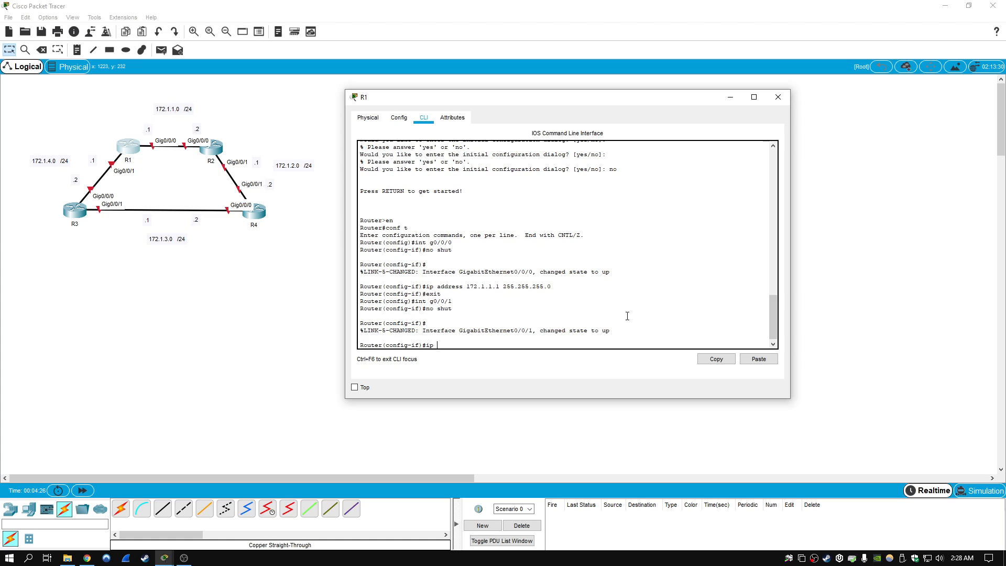
pyautogui.write('address 172.1.4.1 255.255.255.0')
pyautogui.press('Return')
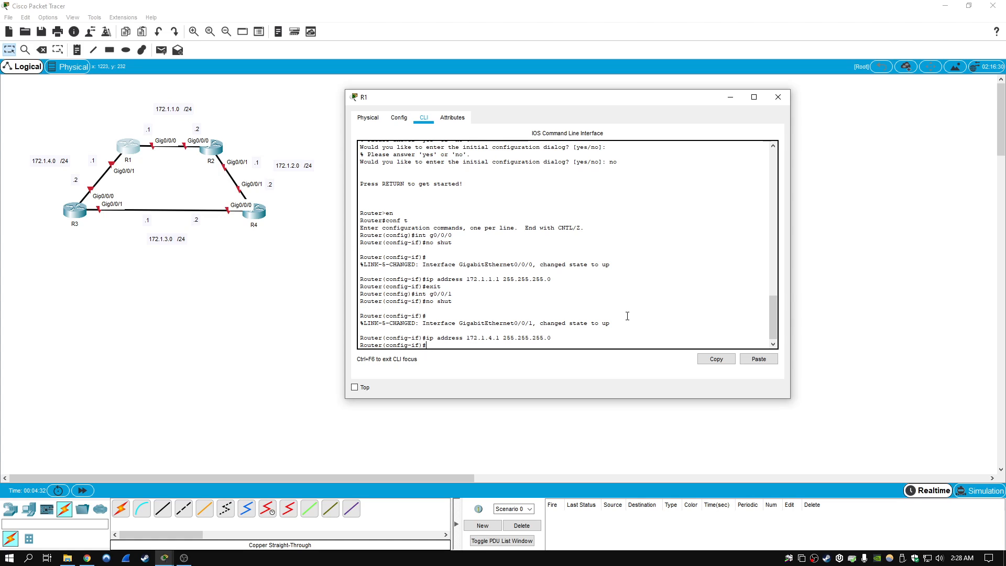
pyautogui.write('exit')
pyautogui.press('Return')
# Step: Check R1's interface addresses and status with do show ip int brief, and close its window
pyautogui.write('do')
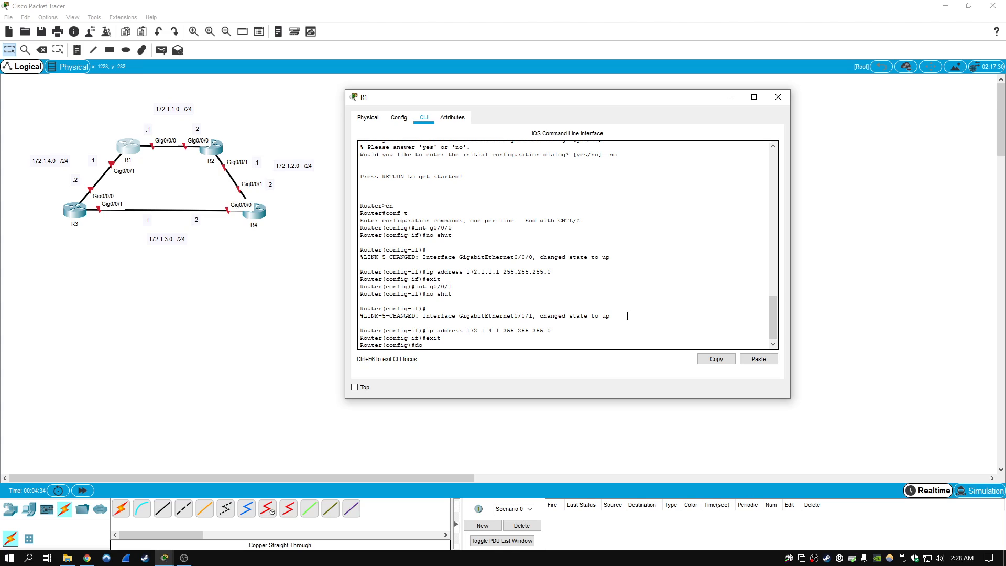
pyautogui.write(' show ip int brief')
pyautogui.press('Return')
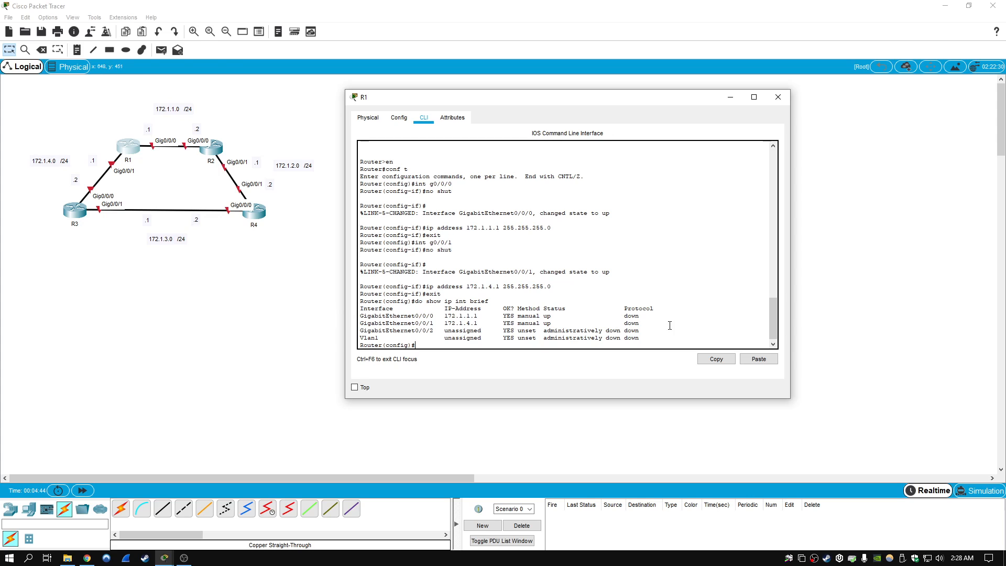
pyautogui.click(778, 97)
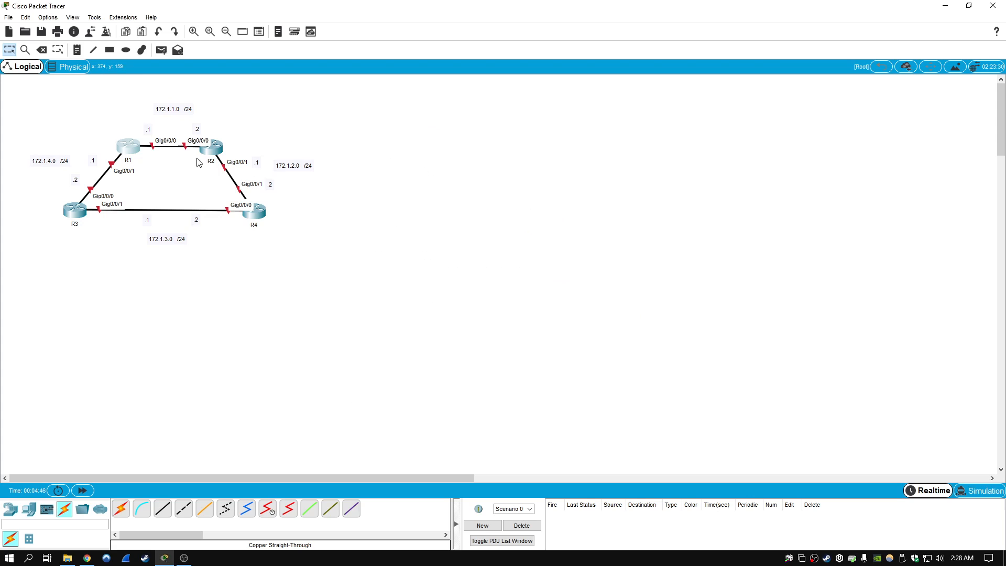
# Step: Open R2's command line in a widened device window and decline the initial configuration dialog
pyautogui.click(231, 152)
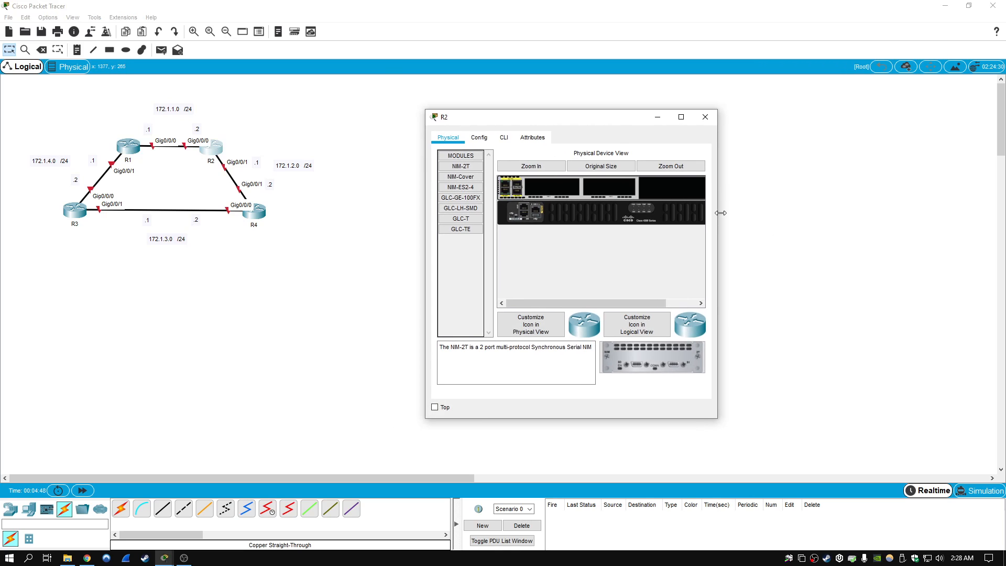
pyautogui.moveTo(718, 211); pyautogui.dragTo(825, 211)
pyautogui.click(504, 137)
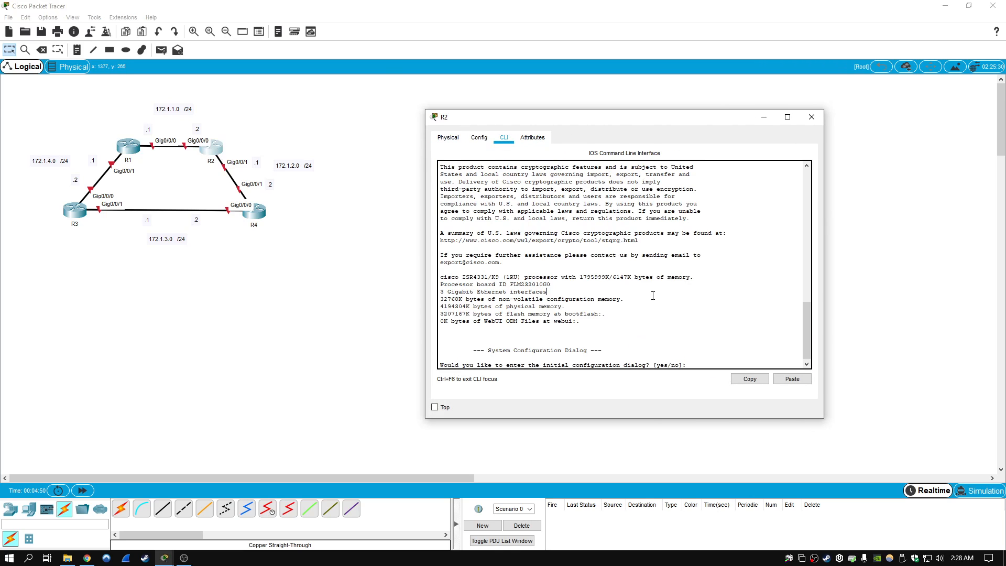
pyautogui.write('no')
pyautogui.press('Return')
pyautogui.press('Return')
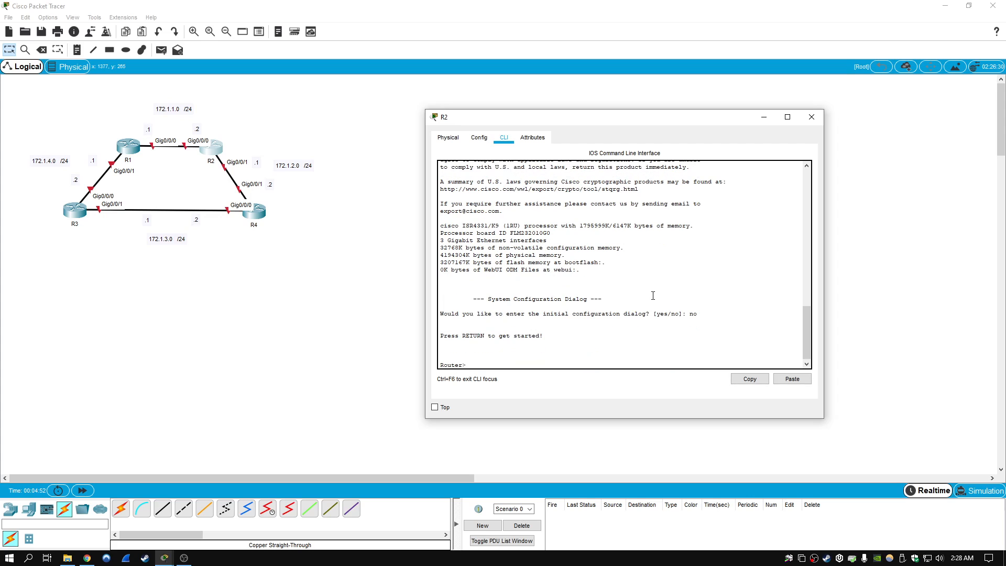
# Step: Enter privileged mode and then global configuration mode on R2
pyautogui.write('en')
pyautogui.press('Return')
pyautogui.write('conf t')
pyautogui.press('Return')
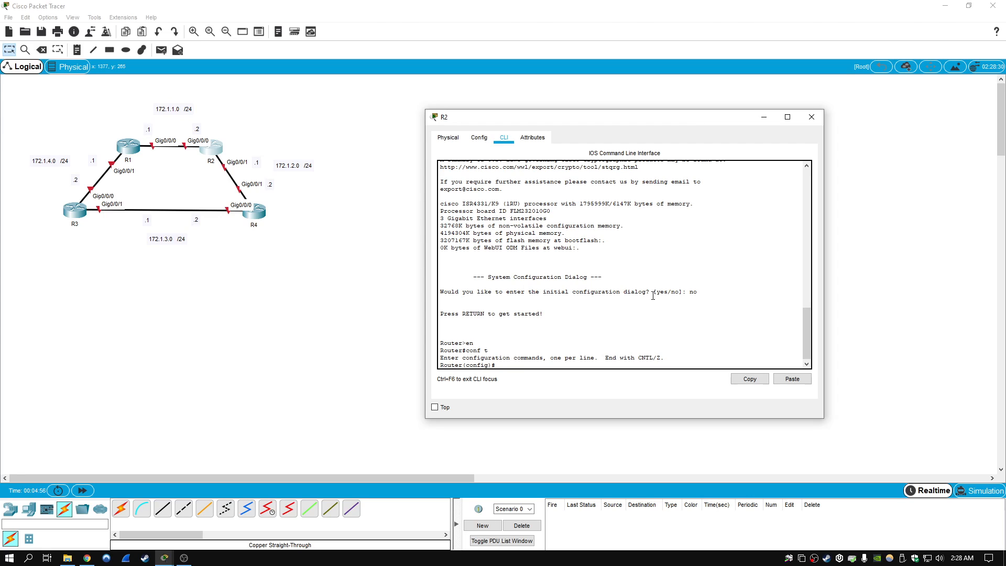
# Step: Enable interface g0/0/0 on R2 and assign it the IP address 172.1.1.2 with mask 255.255.255.0
pyautogui.write('int g0/0/0')
pyautogui.press('Return')
pyautogui.write('no shut')
pyautogui.press('Return')
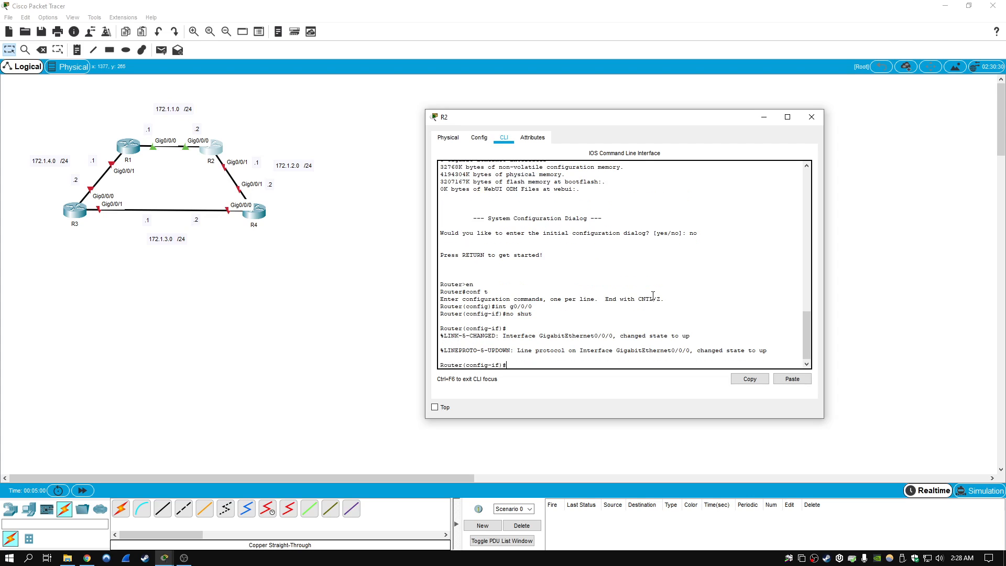
pyautogui.write('ip address 172.1.1.2 255.255.255.0')
pyautogui.press('Return')
pyautogui.write('exit')
pyautogui.press('Return')
# Step: Enable interface g0/0/1 on R2 and assign it the IP address 172.1.2.1 with mask 255.255.255.0
pyautogui.write('int ')
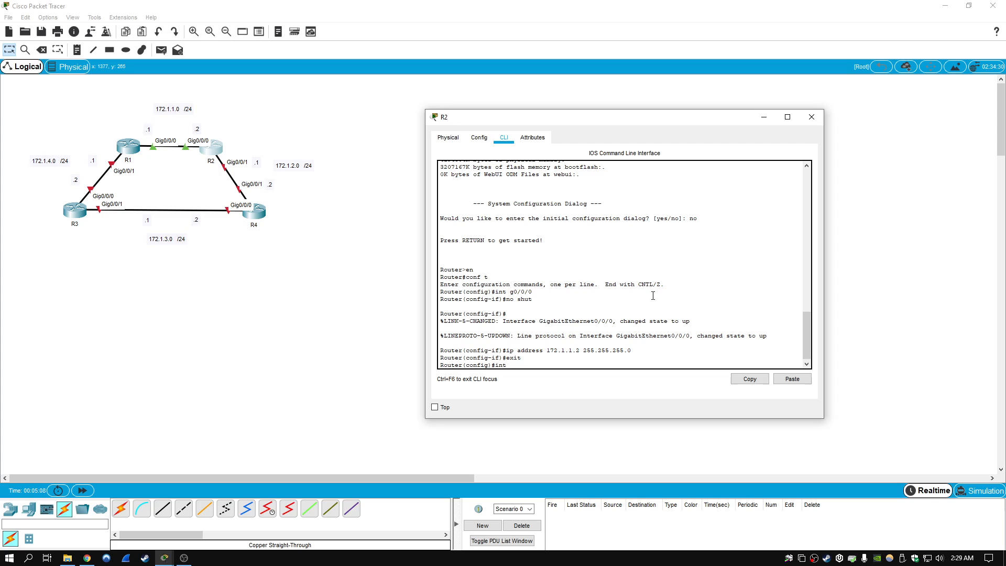
pyautogui.write('g0/0/1')
pyautogui.press('Return')
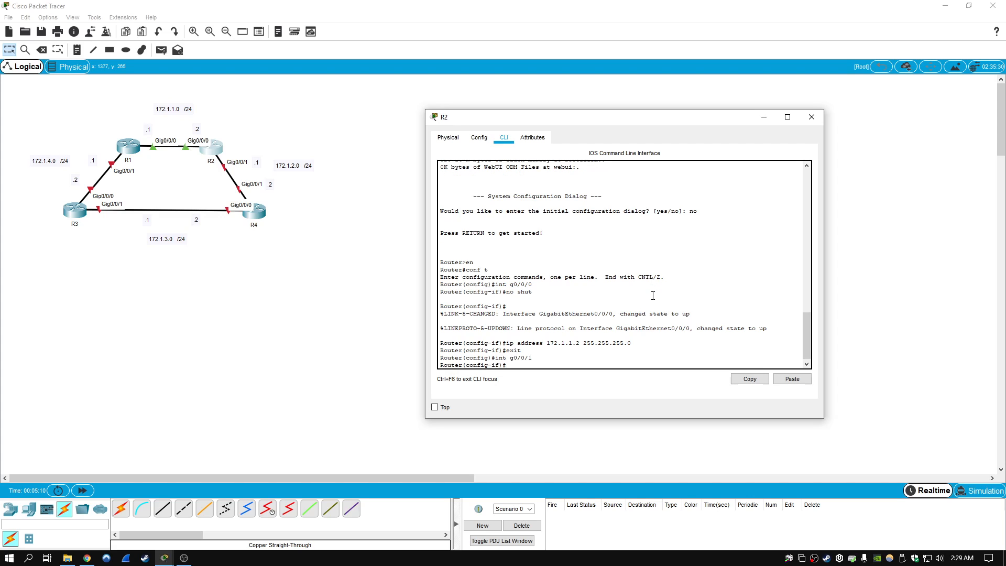
pyautogui.write('no shut')
pyautogui.press('Return')
pyautogui.press('Return')
pyautogui.write('ip ad')
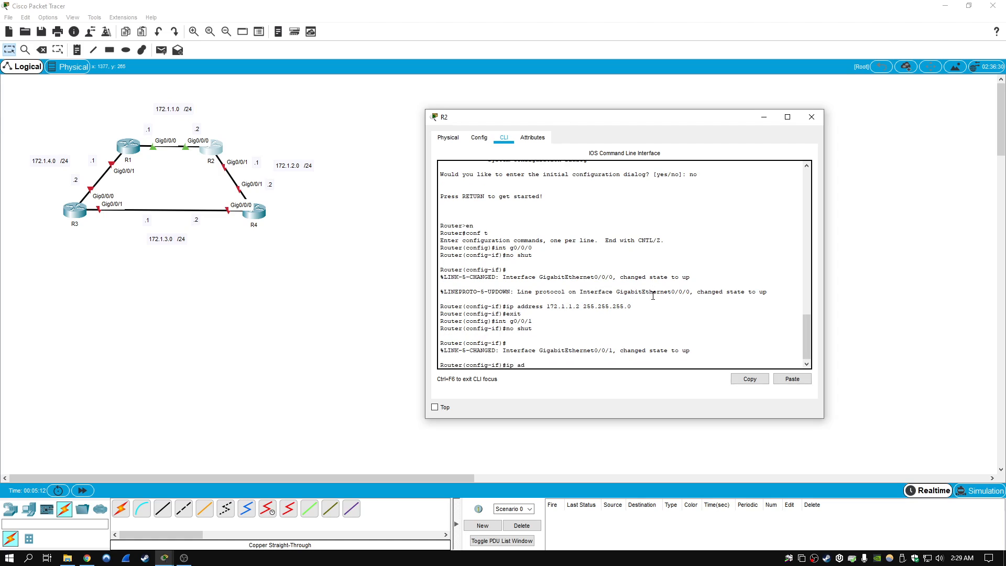
pyautogui.write('dress 172.1.2.1 255.255.255.0')
pyautogui.press('Return')
pyautogui.write('exit')
pyautogui.press('Return')
# Step: Check R2's interface addresses and status with do show ip int brief, and close its window
pyautogui.write('do s')
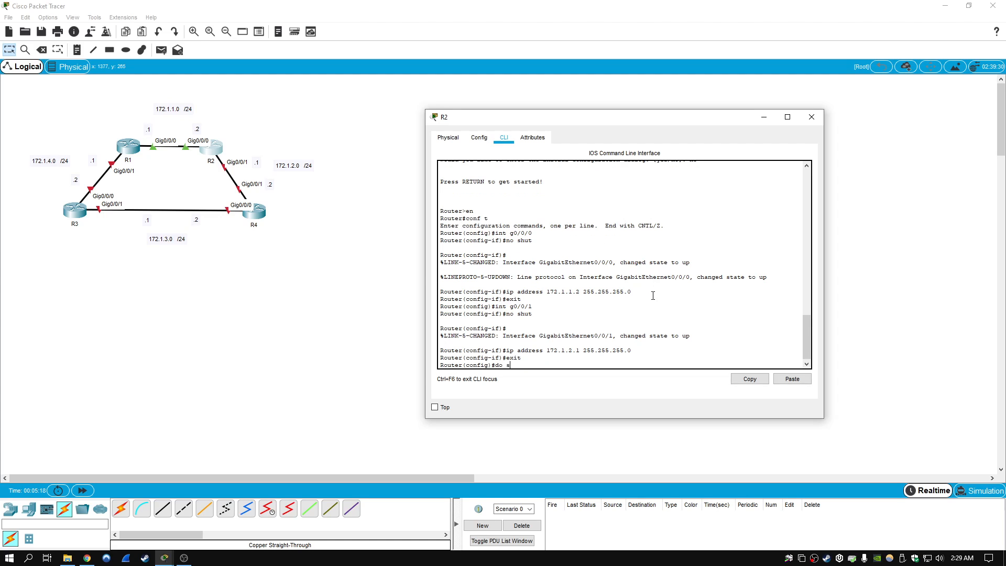
pyautogui.write('how ip int brief')
pyautogui.press('Return')
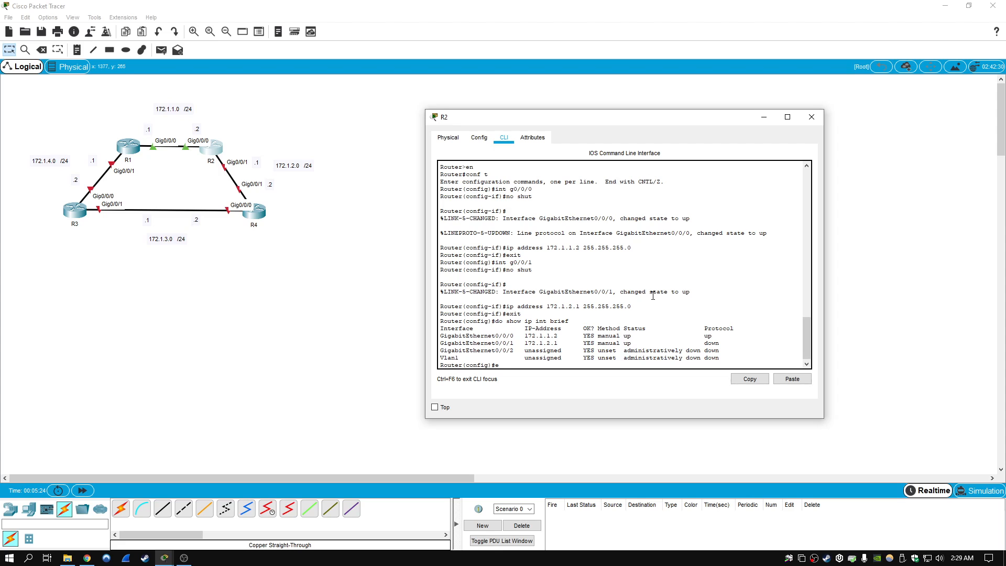
pyautogui.click(812, 117)
# Step: Open R3's command line in a repositioned, widened device window and decline the initial configuration dialog
pyautogui.click(85, 217)
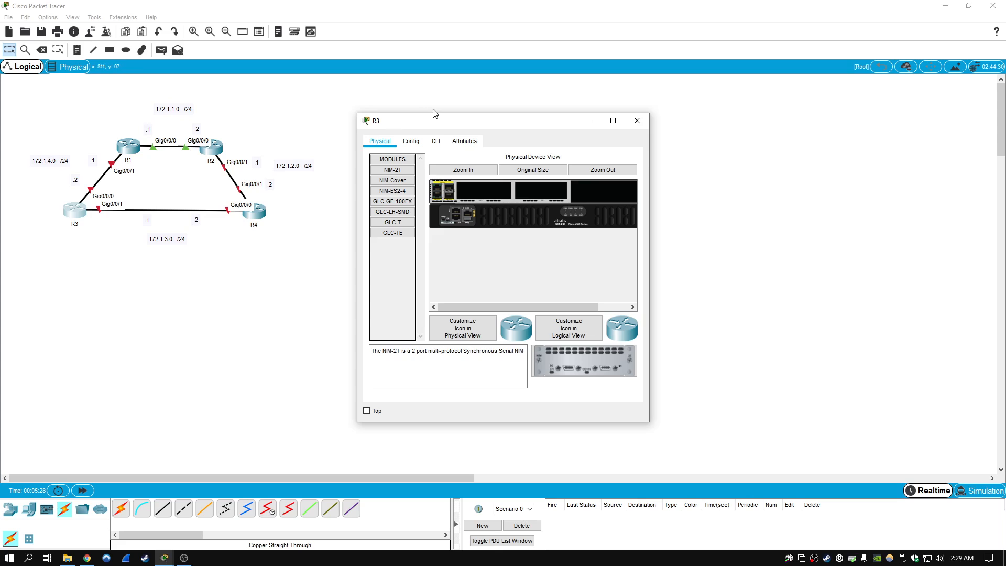
pyautogui.moveTo(433, 110); pyautogui.dragTo(480, 109)
pyautogui.moveTo(685, 242); pyautogui.dragTo(796, 242)
pyautogui.click(473, 129)
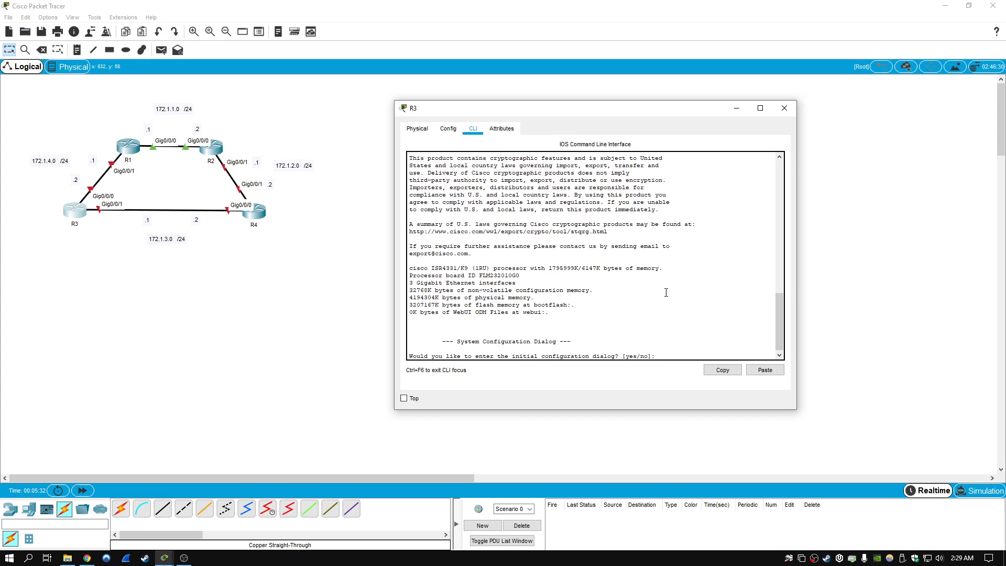
pyautogui.press('Return')
pyautogui.press('Return')
# Step: Enter privileged mode and then global configuration mode on R3
pyautogui.write('en')
pyautogui.press('Return')
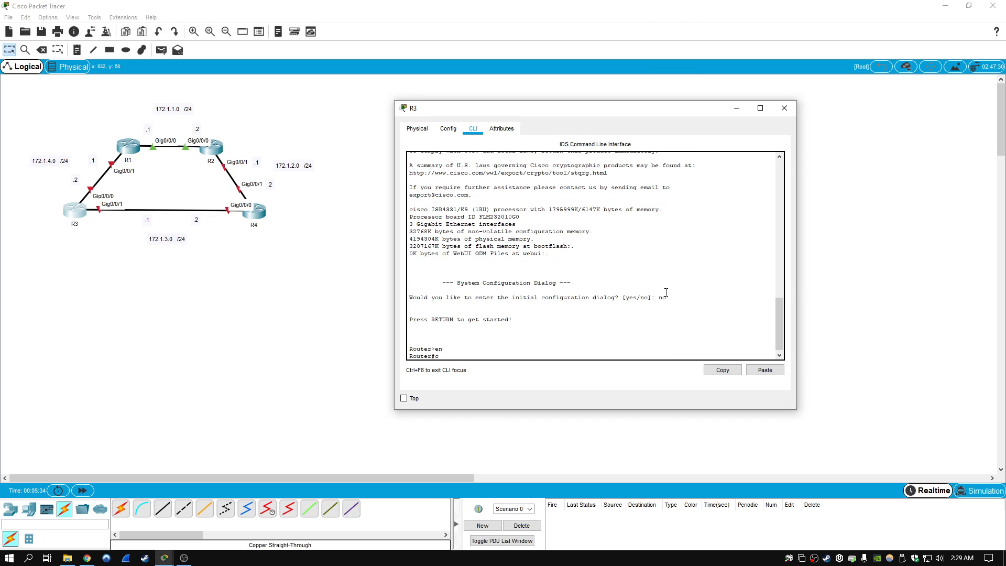
pyautogui.write('conf t')
pyautogui.press('Return')
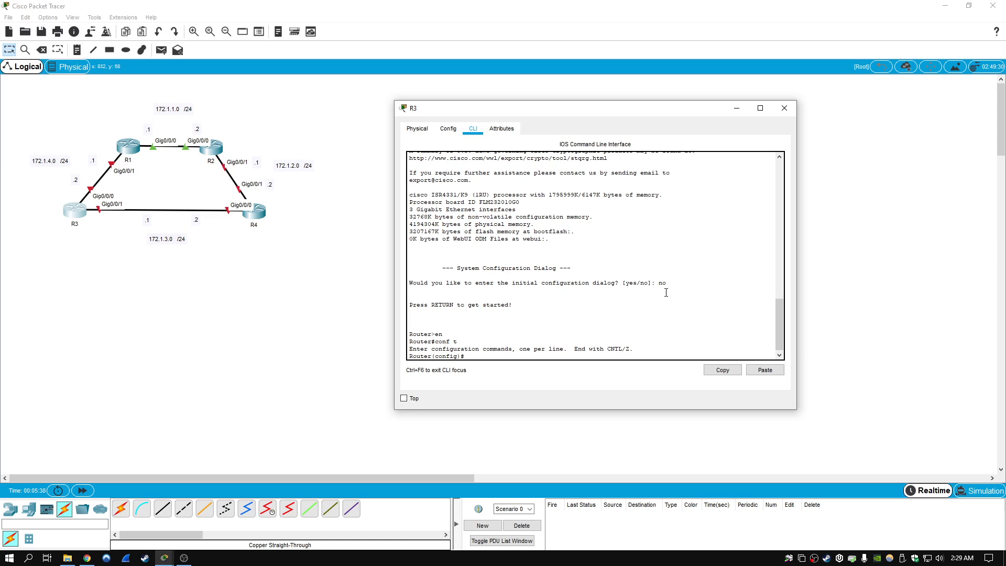
# Step: Enable interface g0/0/0 on R3 and assign it the IP address 172.1.4.2 with mask 255.255.255.0
pyautogui.write('int g0/0/0')
pyautogui.press('Return')
pyautogui.write('no shut')
pyautogui.press('Return')
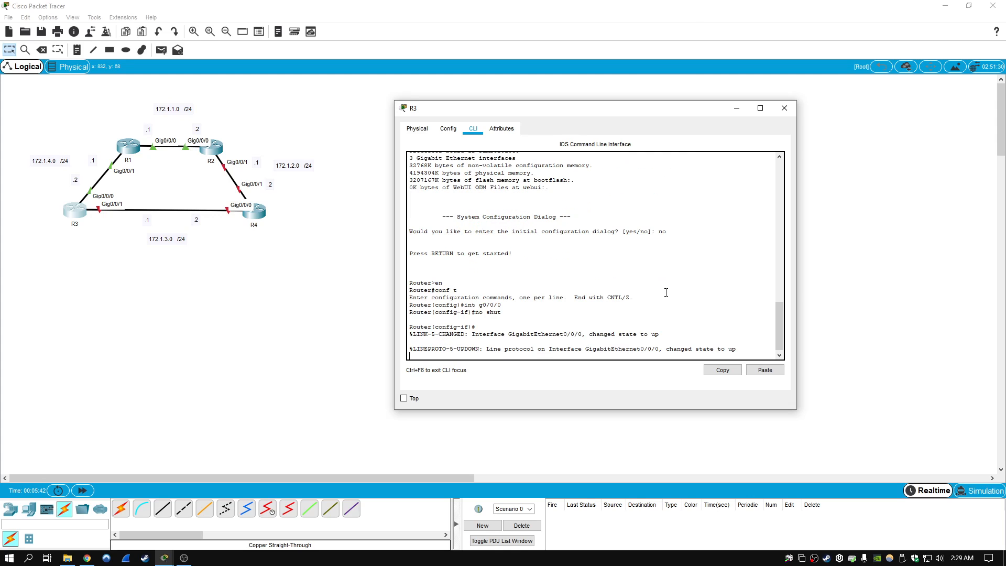
pyautogui.press('Return')
pyautogui.write('ip address 172')
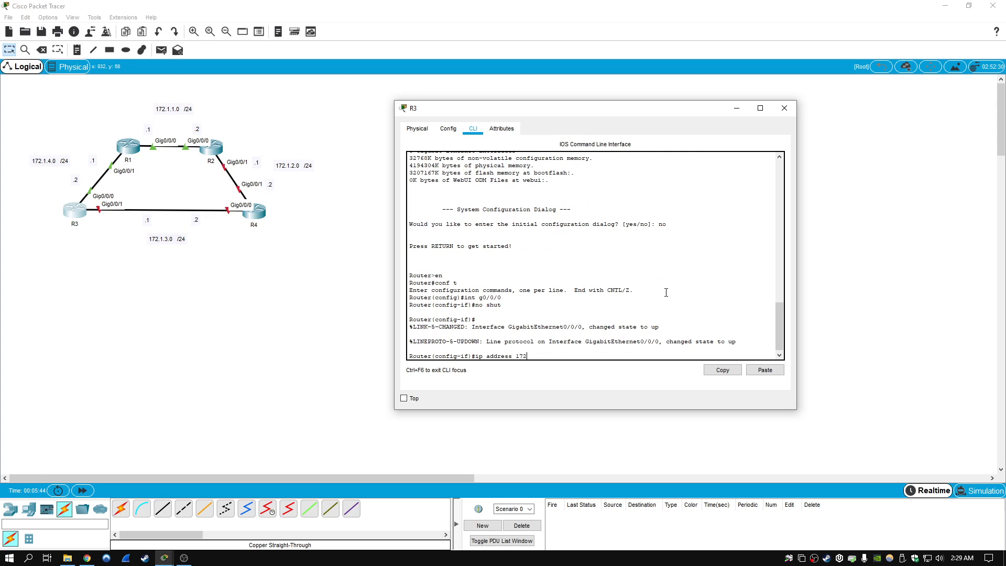
pyautogui.write('.1.4.2 255.255.255.0')
pyautogui.press('Return')
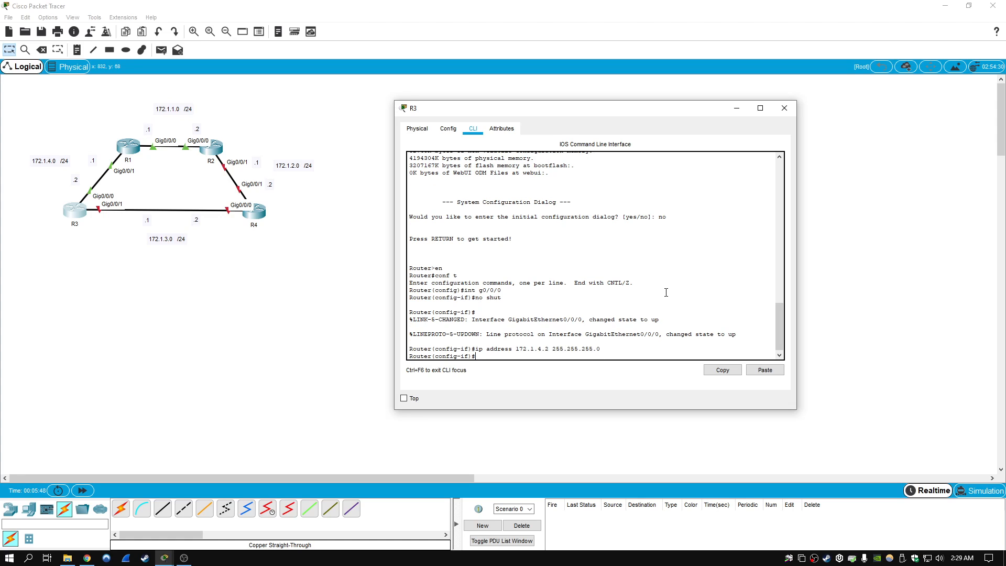
pyautogui.write('exit')
pyautogui.press('Return')
# Step: Leave R3's current interface configuration and enable its interface g0/0/1
pyautogui.write('int g0/')
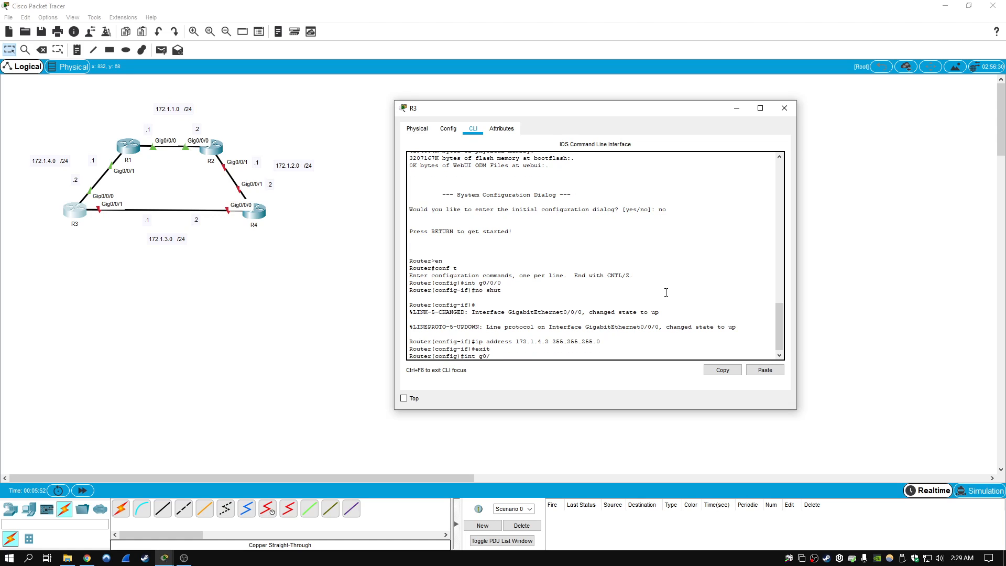
pyautogui.write('0/1')
pyautogui.press('Return')
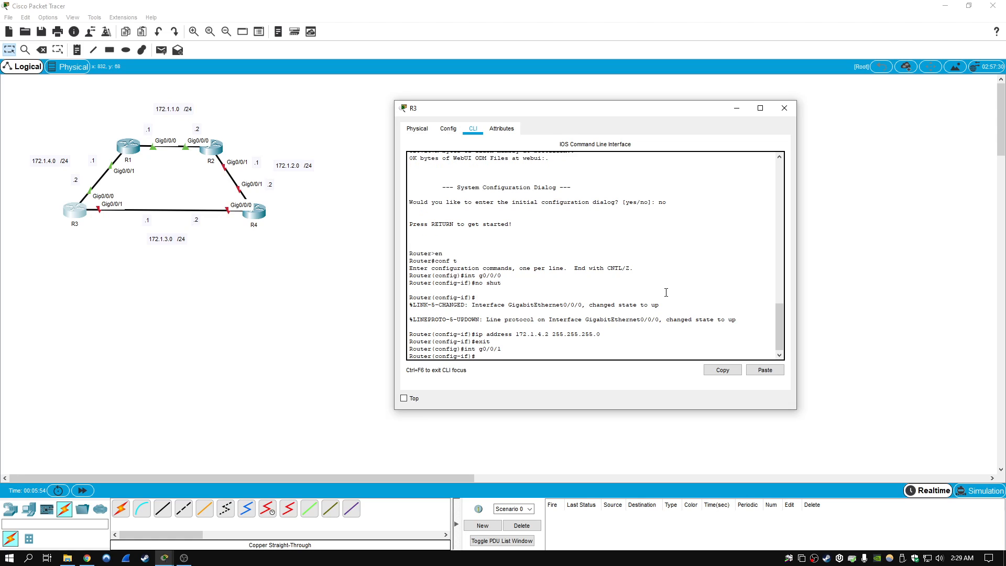
pyautogui.write('ip addres')
pyautogui.press('BackSpace')
pyautogui.press('BackSpace')
pyautogui.press('BackSpace')
pyautogui.press('BackSpace')
pyautogui.press('BackSpace')
pyautogui.press('BackSpace')
pyautogui.write('shut')
pyautogui.press('Return')
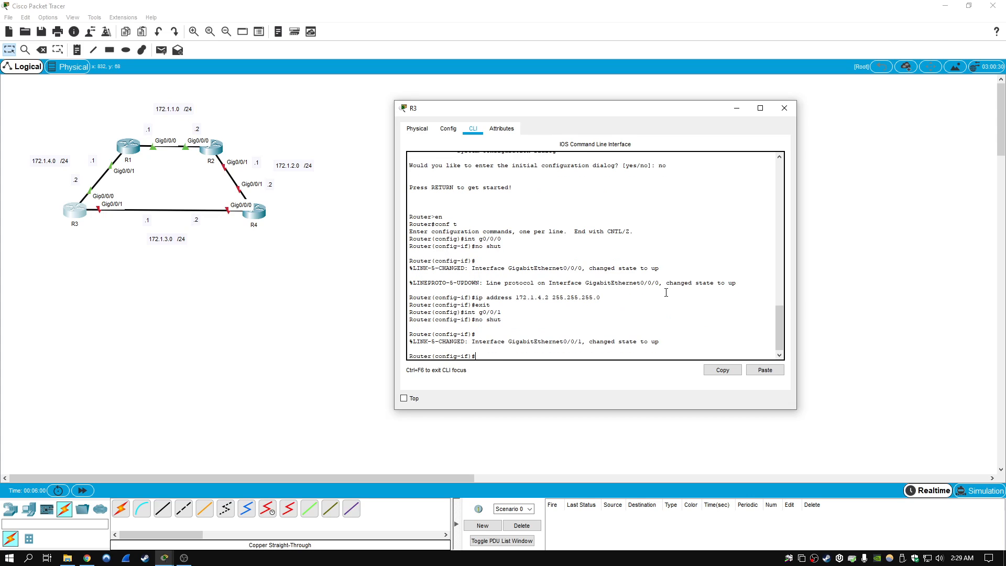
# Step: Assign R3's interface g0/0/1 the IP address 172.1.3.1 with mask 255.255.255.0, and return to global configuration mode
pyautogui.write('ip address 172.1.3.1 2')
pyautogui.press('BackSpace')
pyautogui.write('255.255.255.0')
pyautogui.press('Return')
pyautogui.write('exit')
pyautogui.press('Return')
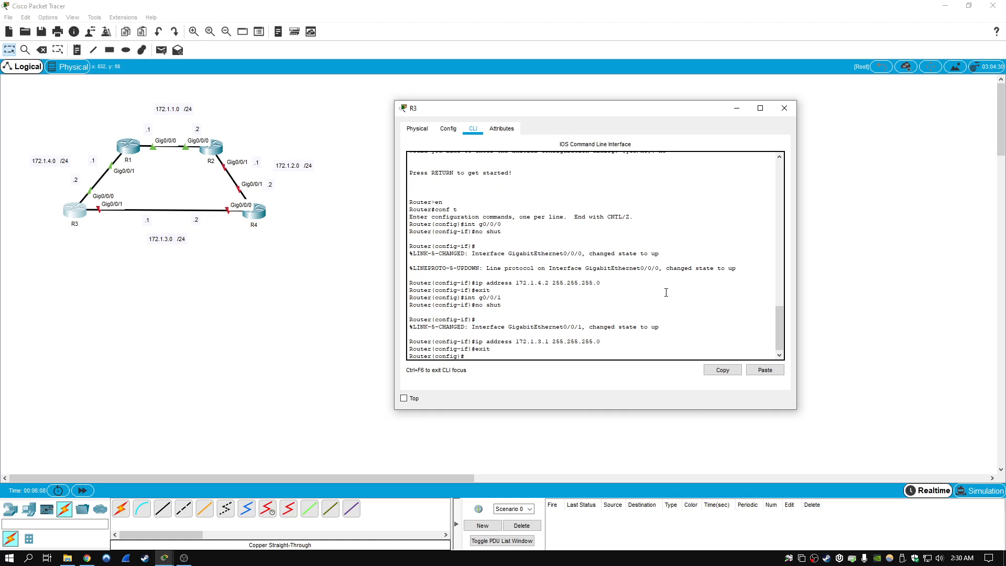
# Step: Check R3's interface addresses and status with do show ip int brief, and close its window
pyautogui.write('do show ip int brief')
pyautogui.press('Return')
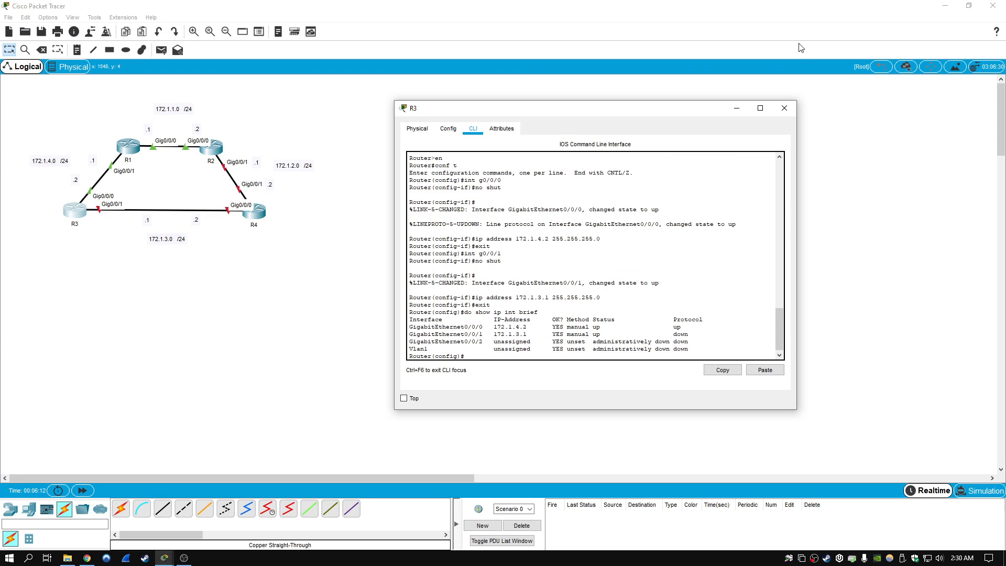
pyautogui.click(785, 107)
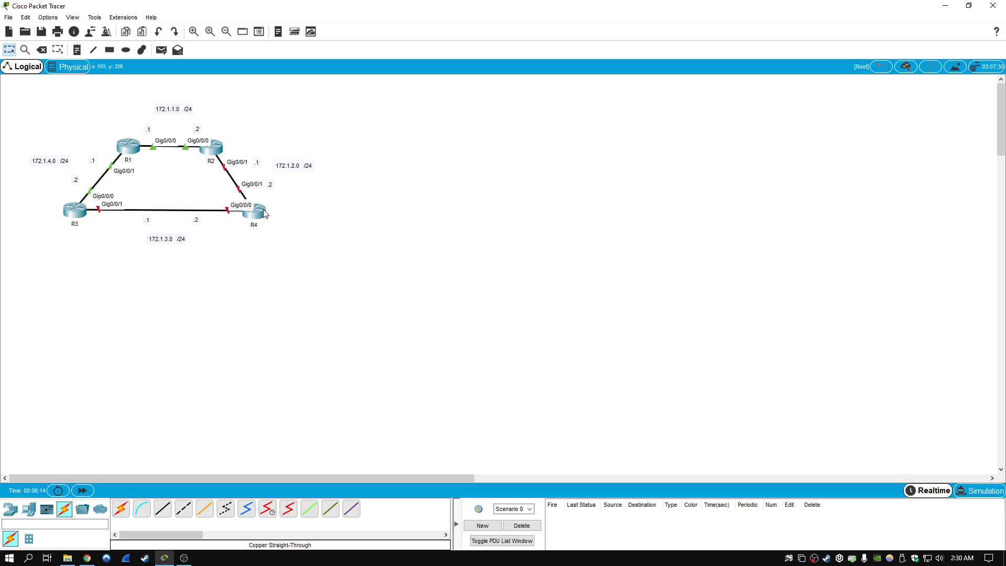
# Step: Open R4's command line in a repositioned, widened device window and decline the initial configuration dialog
pyautogui.click(254, 211)
pyautogui.moveTo(419, 126); pyautogui.dragTo(469, 105)
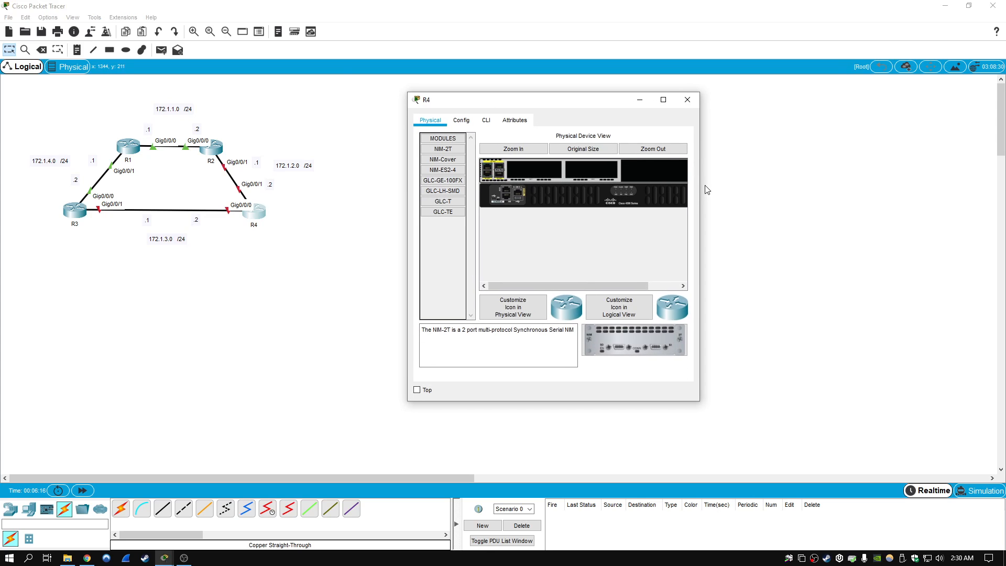
pyautogui.moveTo(700, 185); pyautogui.dragTo(843, 181)
pyautogui.click(487, 120)
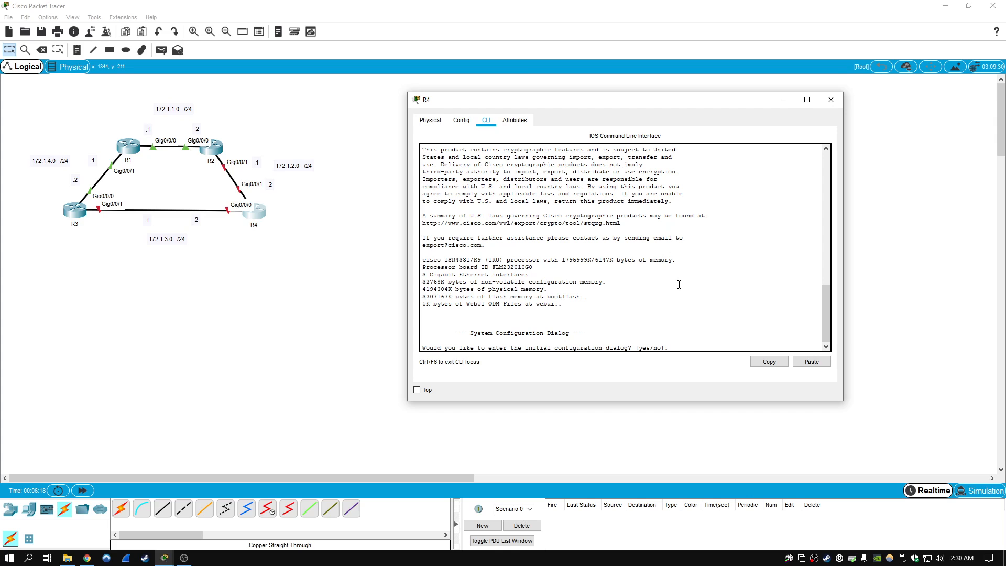
pyautogui.write('no')
pyautogui.press('Return')
pyautogui.press('Return')
# Step: Enter privileged mode and then global configuration mode on R4
pyautogui.write('en')
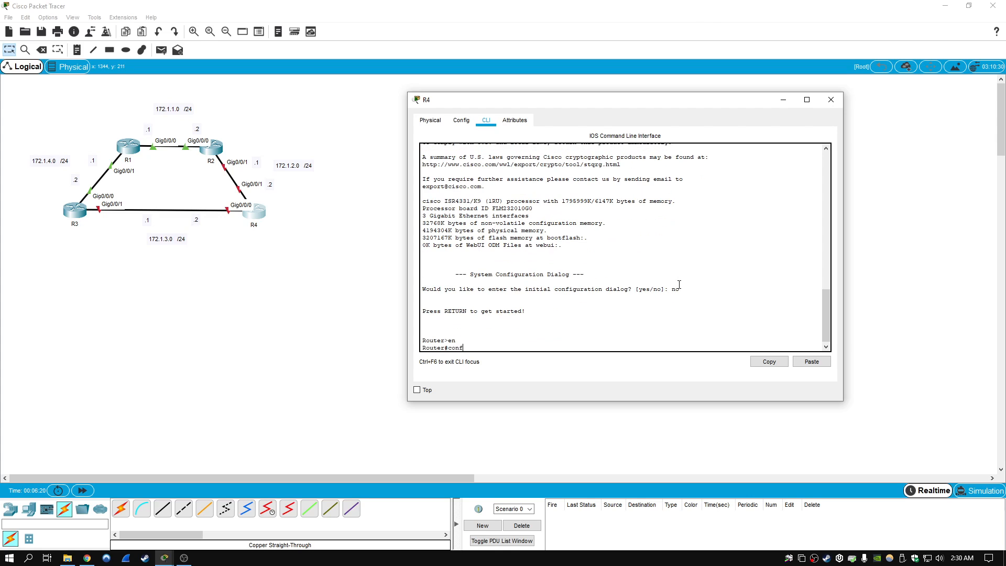
pyautogui.press('Return')
pyautogui.write('conf t')
pyautogui.press('Return')
# Step: Enable interface g0/0/1 on R4 with no shut
pyautogui.write('int')
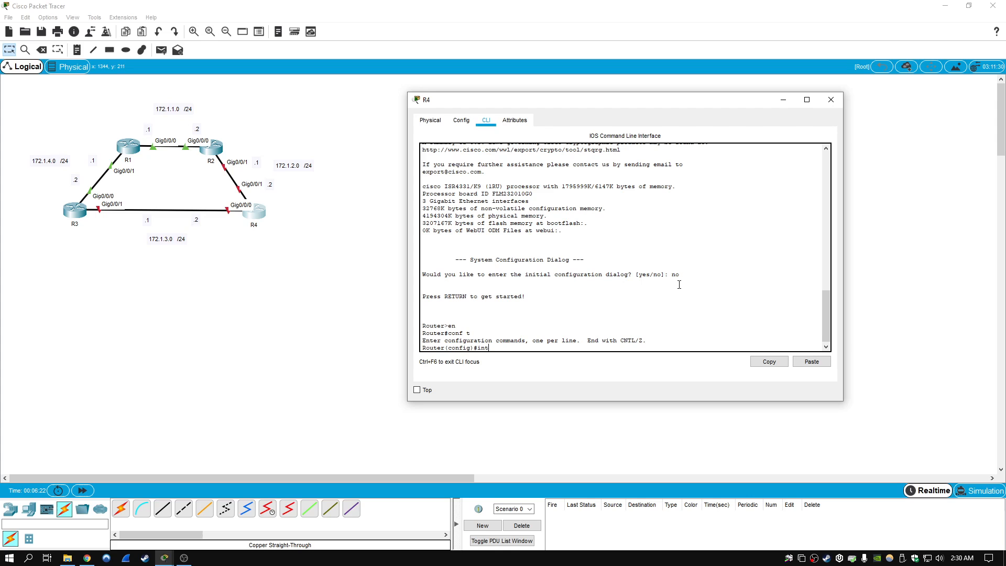
pyautogui.write(' g0/0/1')
pyautogui.press('Return')
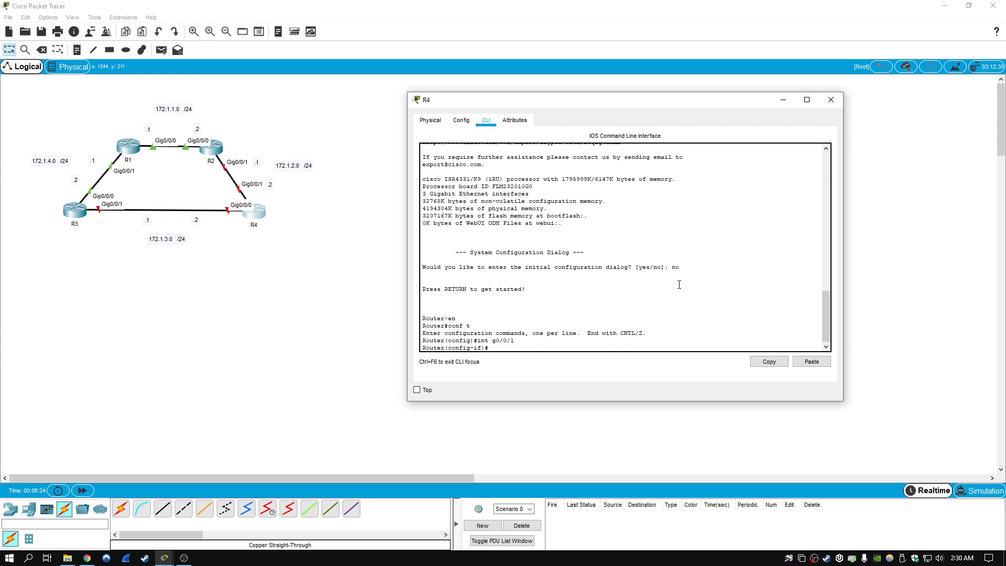
pyautogui.write('no shut')
pyautogui.press('Return')
pyautogui.press('Return')
# Step: Assign R4's interface g0/0/1 the IP address 172.1.2.2 with mask 255.255.255.0, and return to global configuration mode
pyautogui.write('ip address')
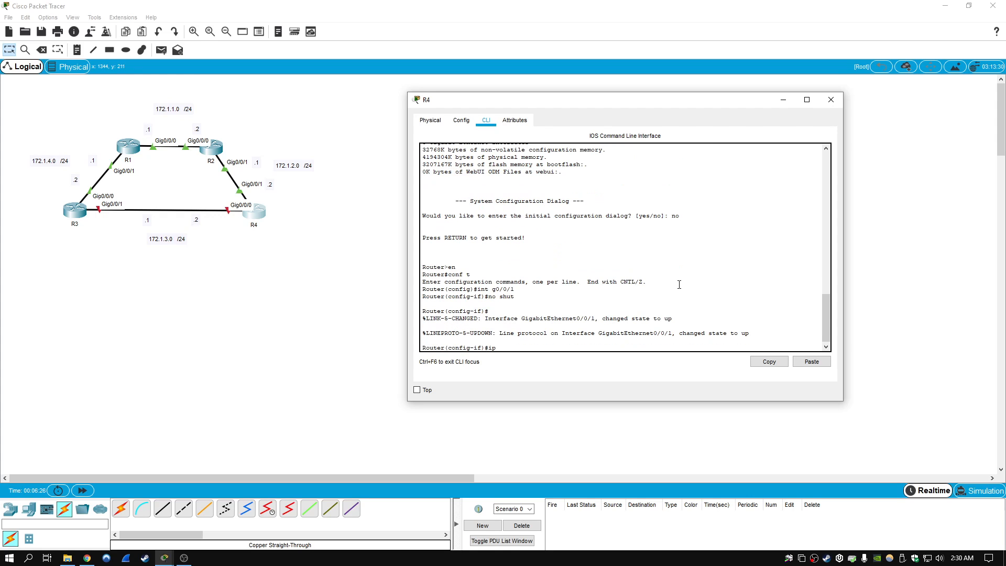
pyautogui.press('BackSpace')
pyautogui.press('BackSpace')
pyautogui.press('BackSpace')
pyautogui.press('BackSpace')
pyautogui.press('BackSpace')
pyautogui.write('ddress 172.1.2.2 255.255.255.0')
pyautogui.press('Return')
pyautogui.write('exit')
pyautogui.press('Return')
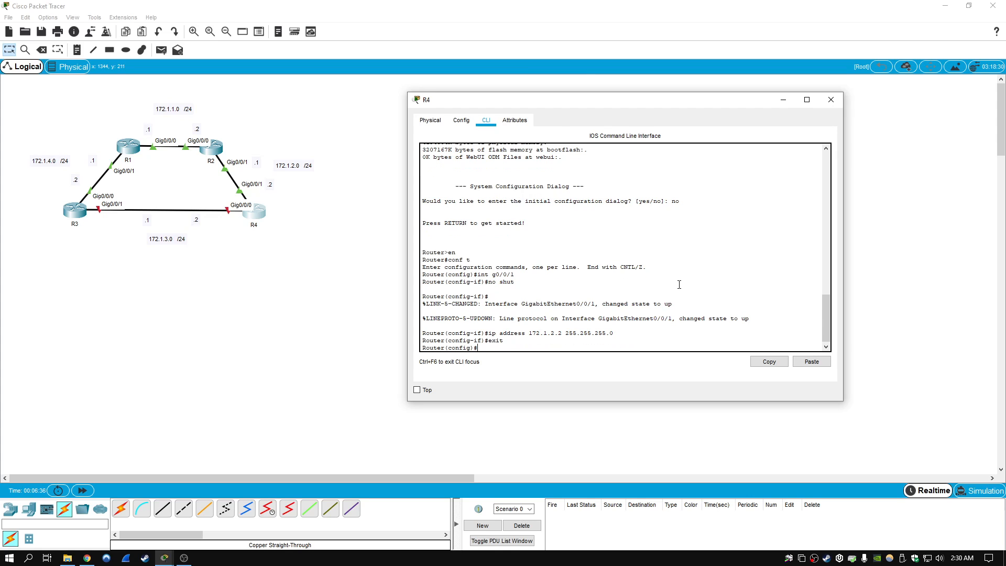
# Step: Enable interface g0/0/0 on R4, assign it the IP address 172.1.3.2 with mask 255.255.255.0, and exit interface configuration
pyautogui.write('int g0/0/0')
pyautogui.press('Return')
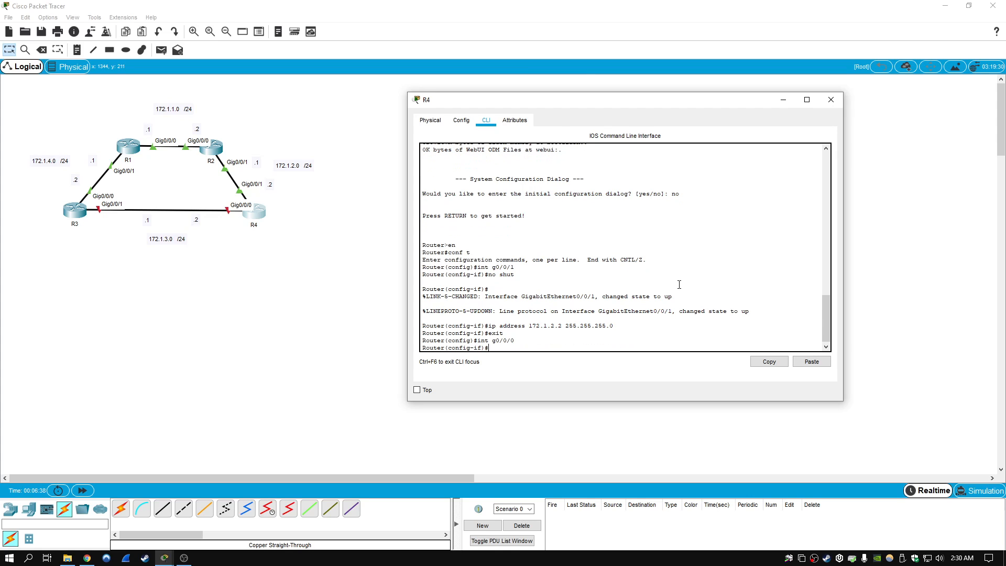
pyautogui.write('no shut')
pyautogui.press('Return')
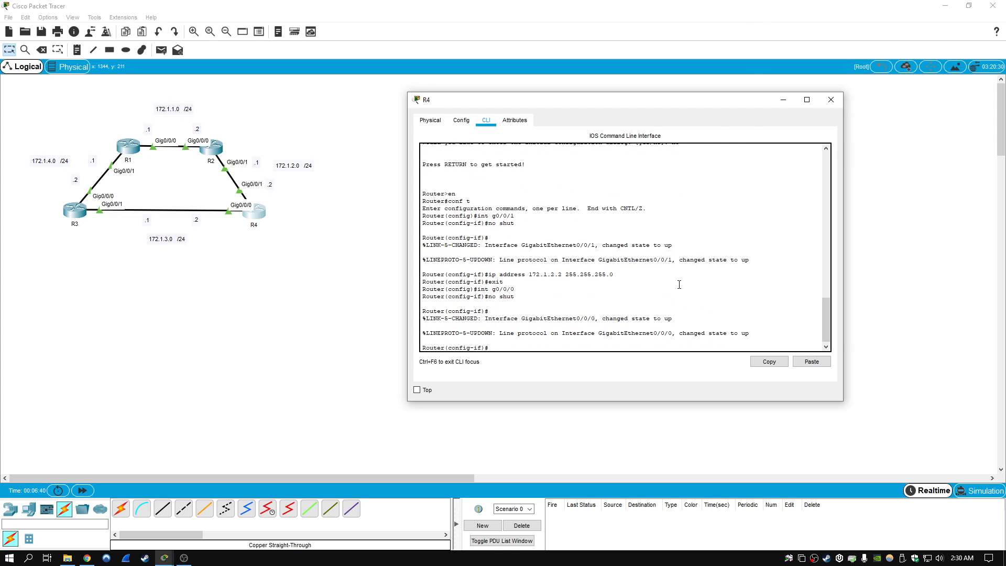
pyautogui.write('ip address 172.1.3.2 255.255.255.0')
pyautogui.press('Return')
pyautogui.write('ex')
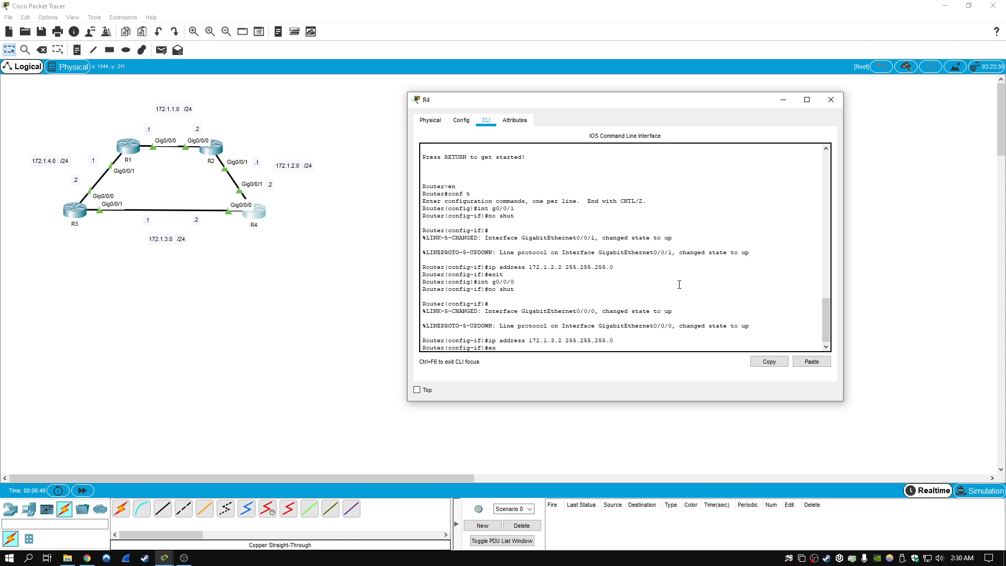
pyautogui.write('it')
pyautogui.press('Return')
# Step: Check R4's interface addresses and status with do show ip int brief
pyautogui.write('do show ip int brief')
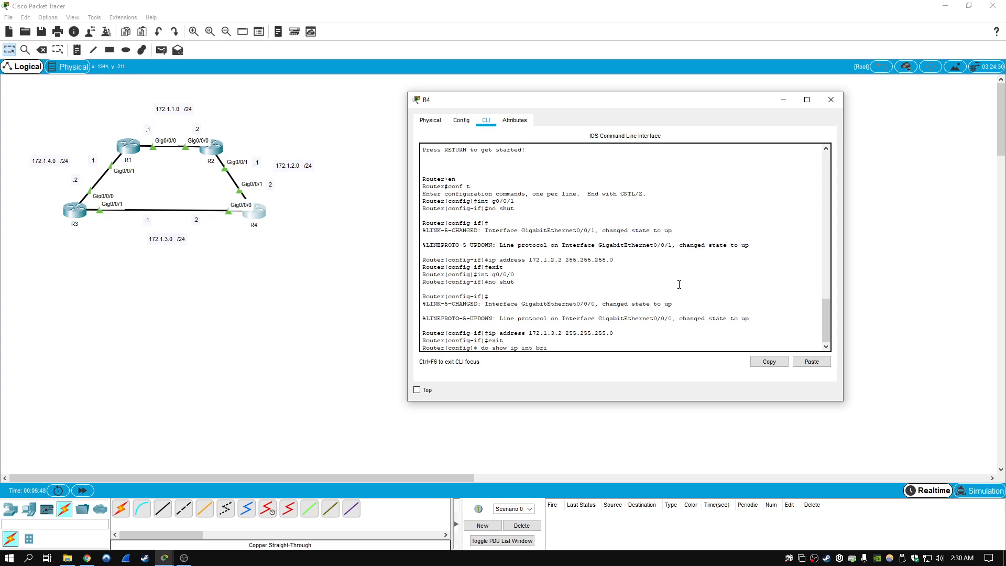
pyautogui.press('Return')
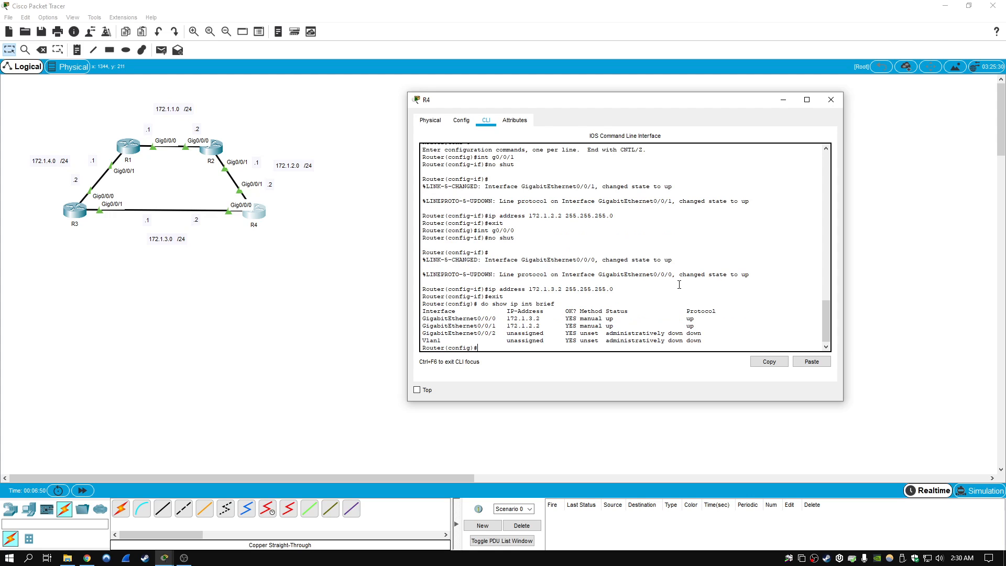
pyautogui.press('Return')
pyautogui.press('Return')
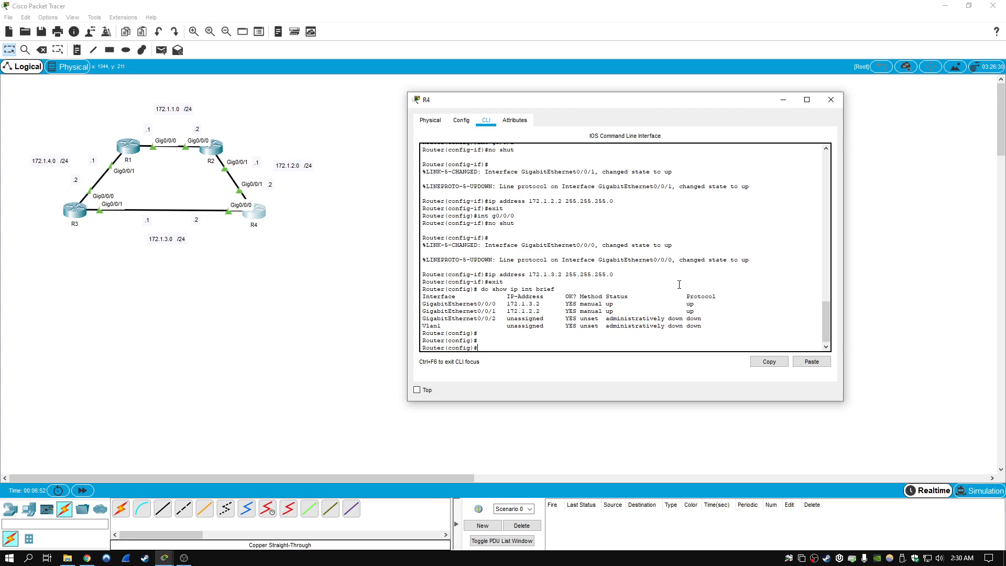
# Step: Exit R4's global configuration mode and ping R3's interface at 172.1.3.1
pyautogui.write('exit')
pyautogui.press('Return')
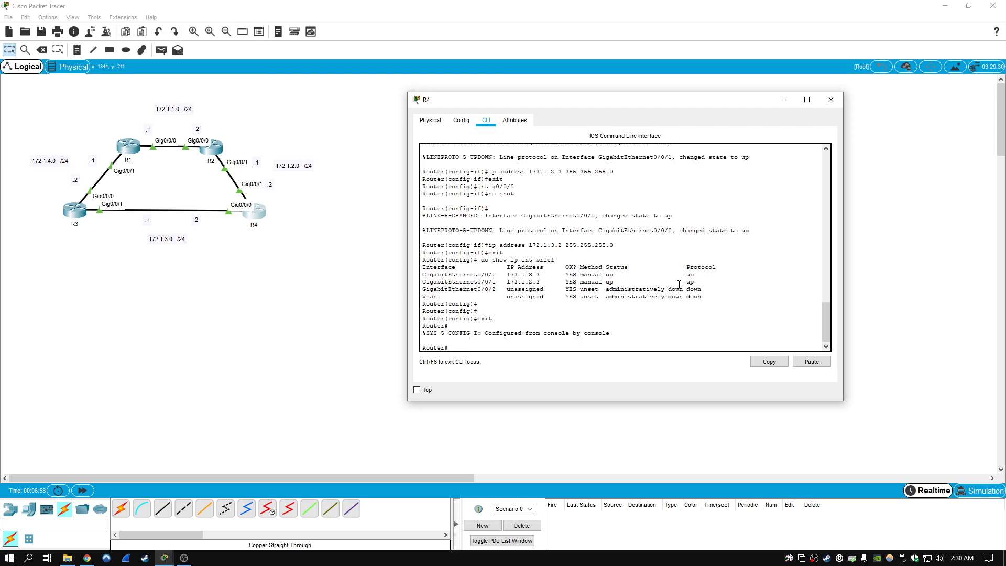
pyautogui.write('ping 1')
pyautogui.write('72.1.3.1')
pyautogui.press('Return')
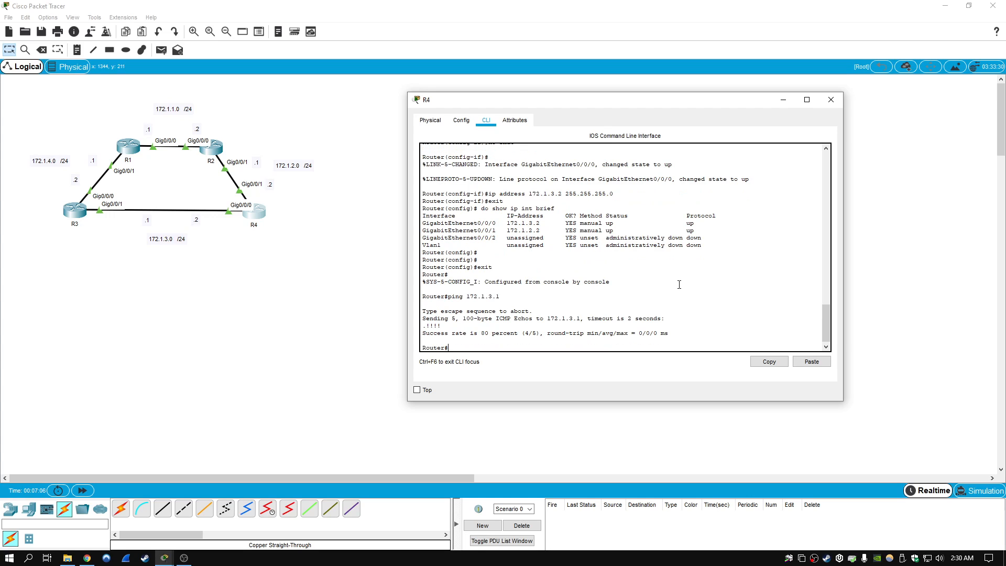
# Step: Ping R2's interface at 172.1.2.1 from R4, and close R4's window
pyautogui.press('Up')
pyautogui.press('BackSpace')
pyautogui.press('BackSpace')
pyautogui.press('BackSpace')
pyautogui.press('Return')
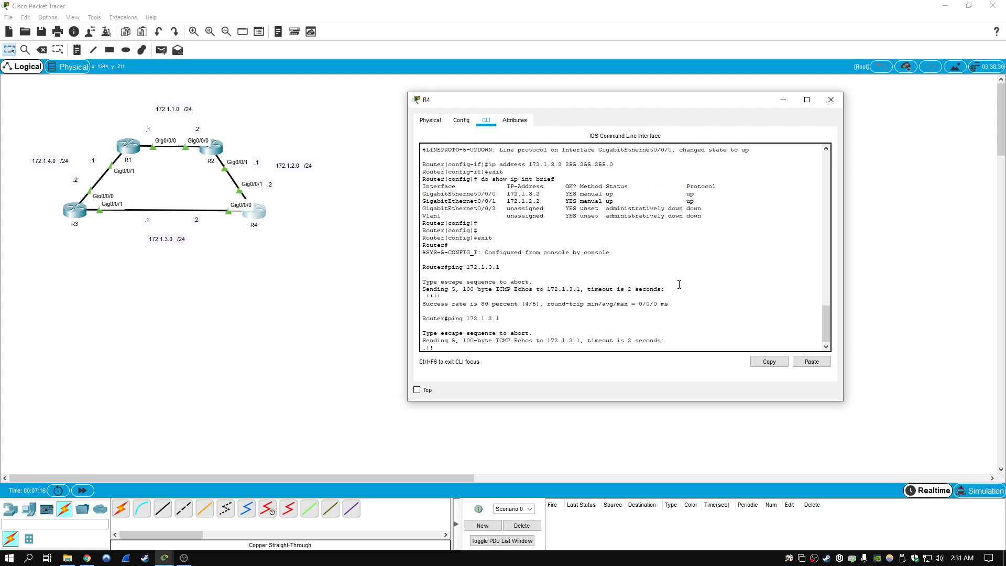
pyautogui.click(831, 100)
# Step: Open R1's command line in a repositioned, widened device window and exit global configuration mode
pyautogui.click(130, 152)
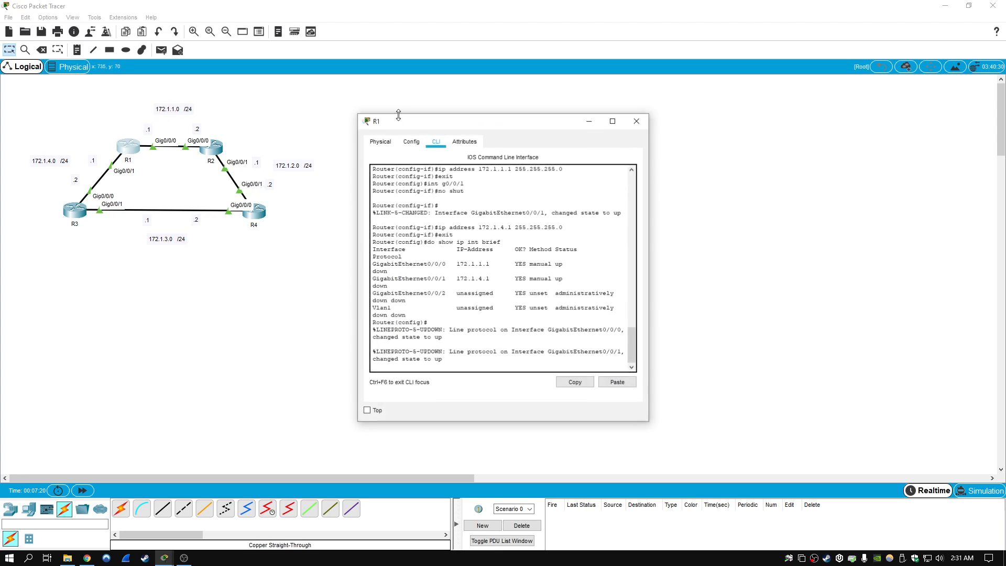
pyautogui.moveTo(426, 122); pyautogui.dragTo(488, 104)
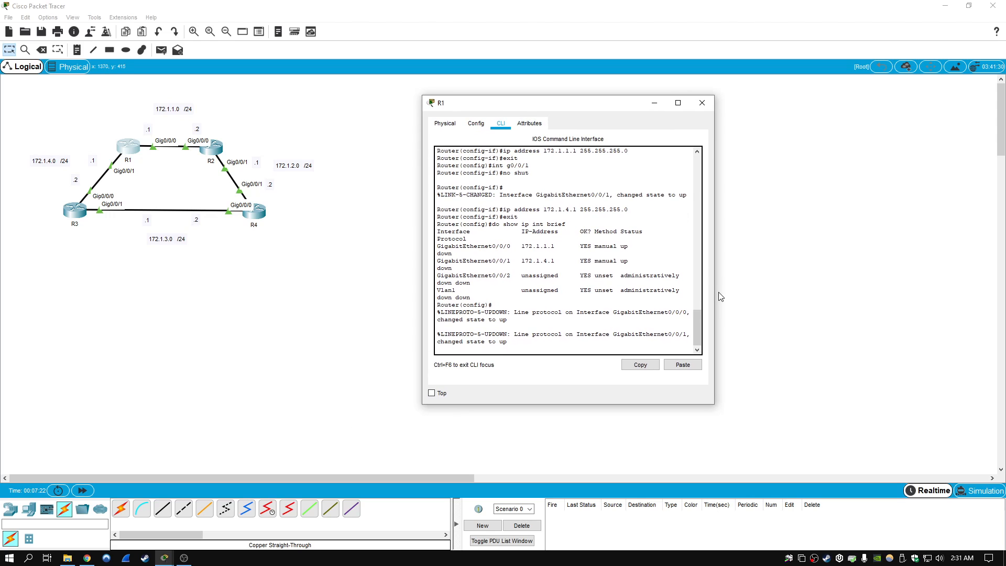
pyautogui.moveTo(714, 291); pyautogui.dragTo(824, 315)
pyautogui.press('Return')
pyautogui.press('Return')
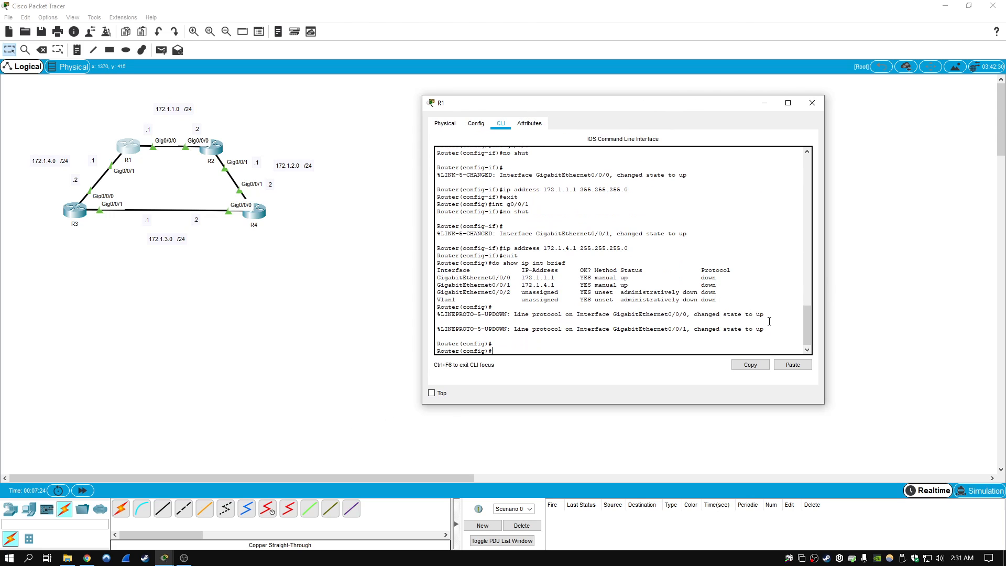
pyautogui.write('exit')
pyautogui.press('Return')
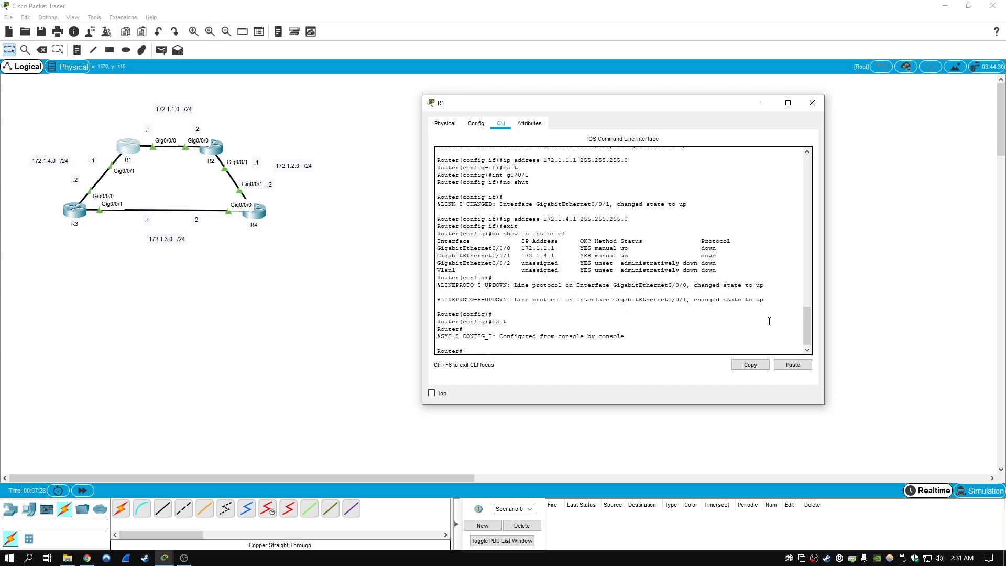
pyautogui.write('conf t')
pyautogui.press('Return')
pyautogui.write('exit')
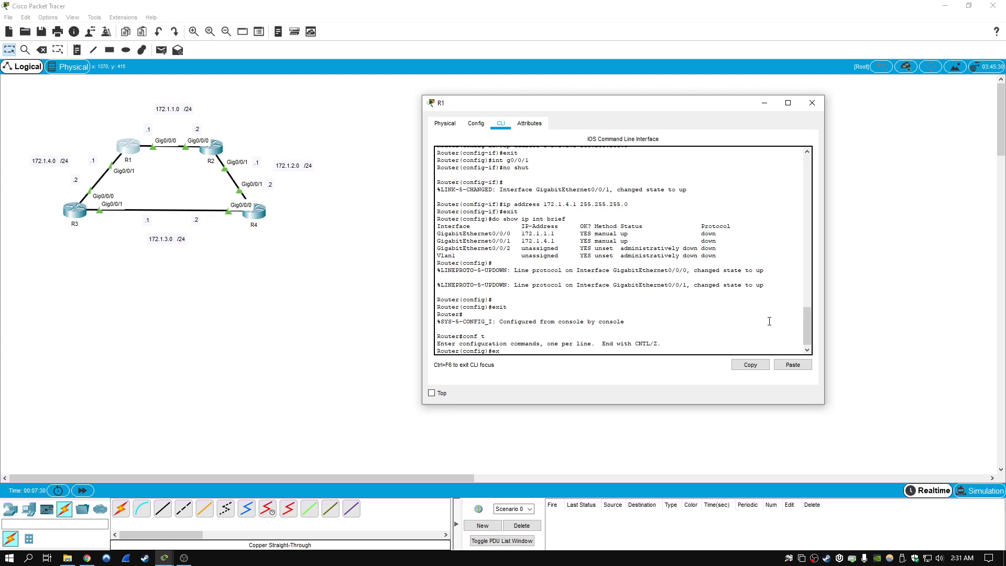
pyautogui.press('Return')
pyautogui.press('Return')
# Step: Ping the address 172.1.1.1 from R1
pyautogui.write('ping 172.1.')
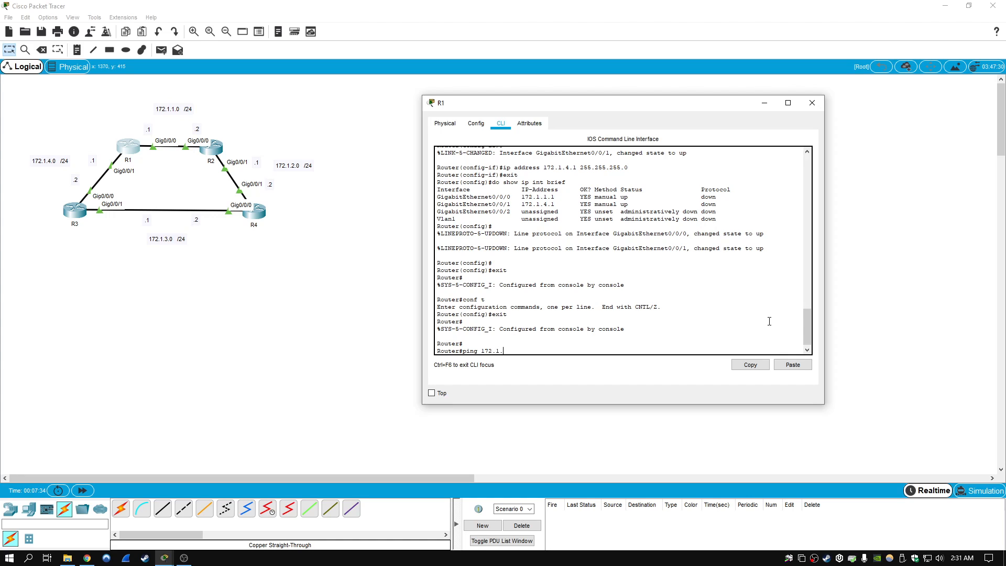
pyautogui.write('1.1')
pyautogui.press('Return')
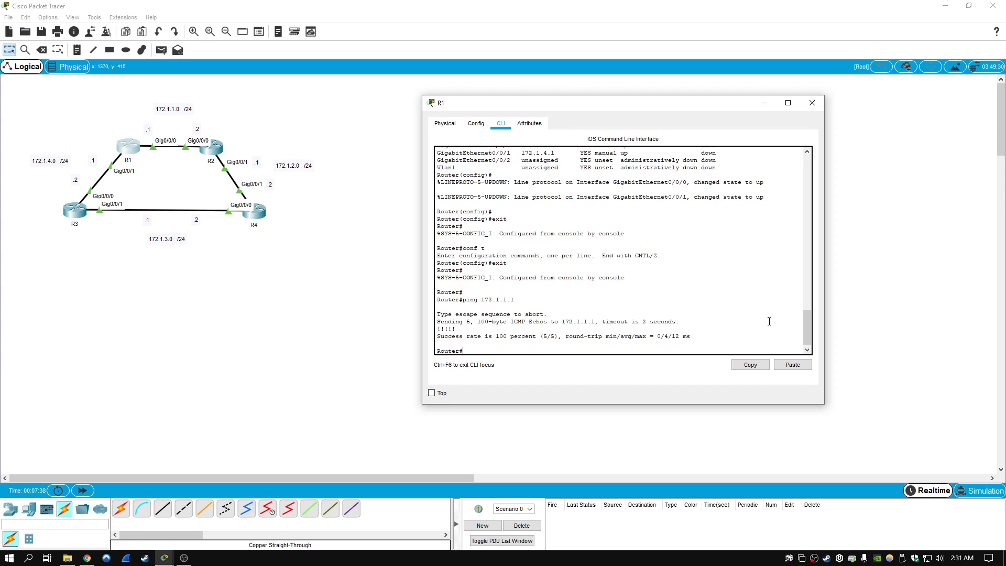
# Step: Ping R3's interface at 172.1.4.2 from R1, and close R1's window
pyautogui.press('Up')
pyautogui.write('4.2')
pyautogui.press('Return')
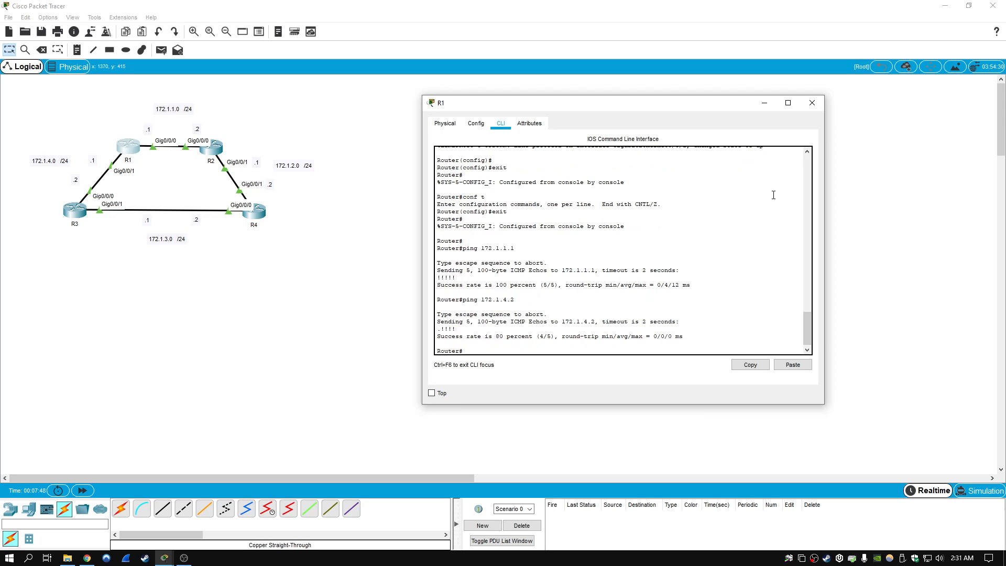
pyautogui.click(813, 104)
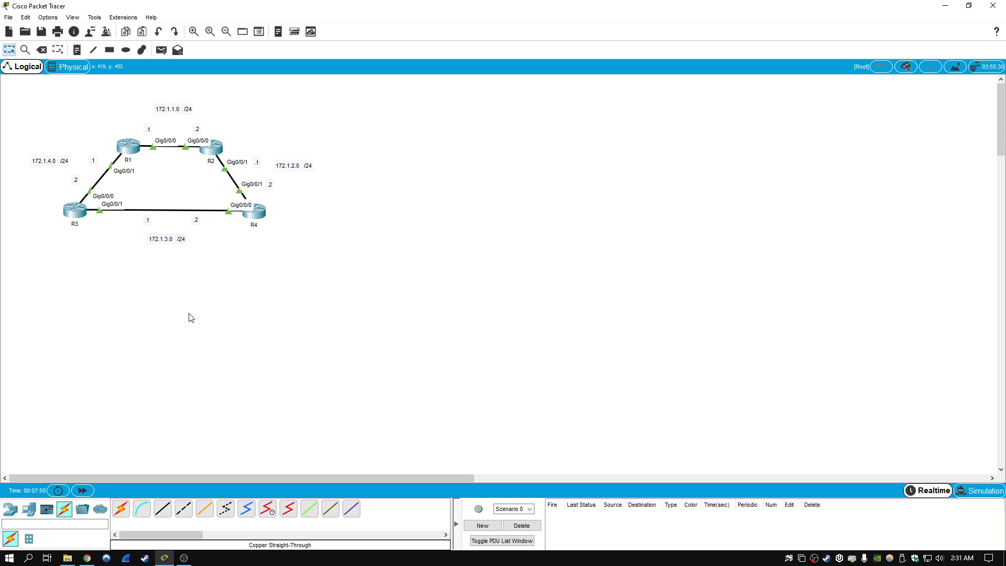
# Step: Reopen R1's command line in a repositioned, widened device window
pyautogui.moveTo(156, 325); pyautogui.dragTo(593, 357)
pyautogui.click(131, 145)
pyautogui.moveTo(483, 131); pyautogui.dragTo(524, 108)
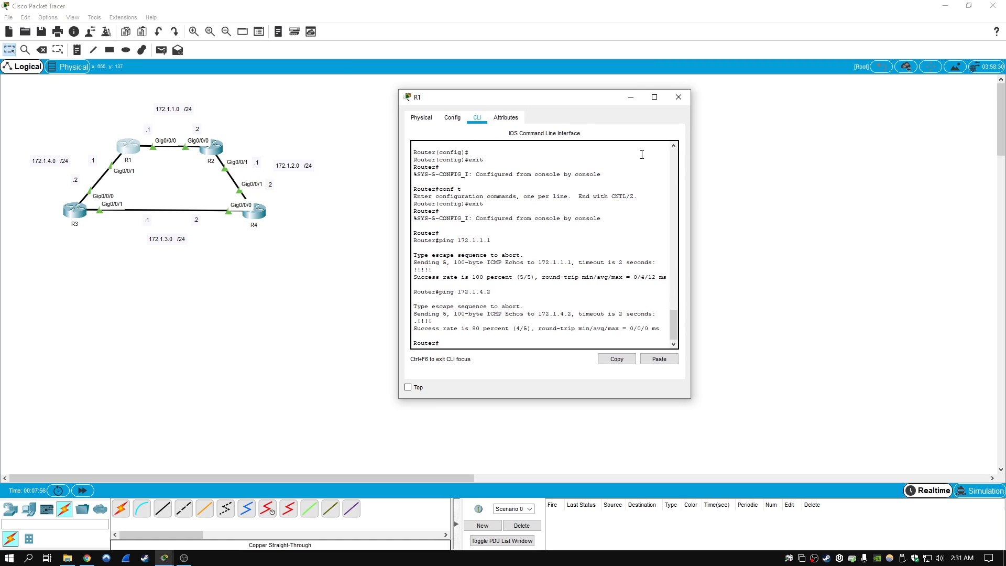
pyautogui.moveTo(691, 191); pyautogui.dragTo(836, 189)
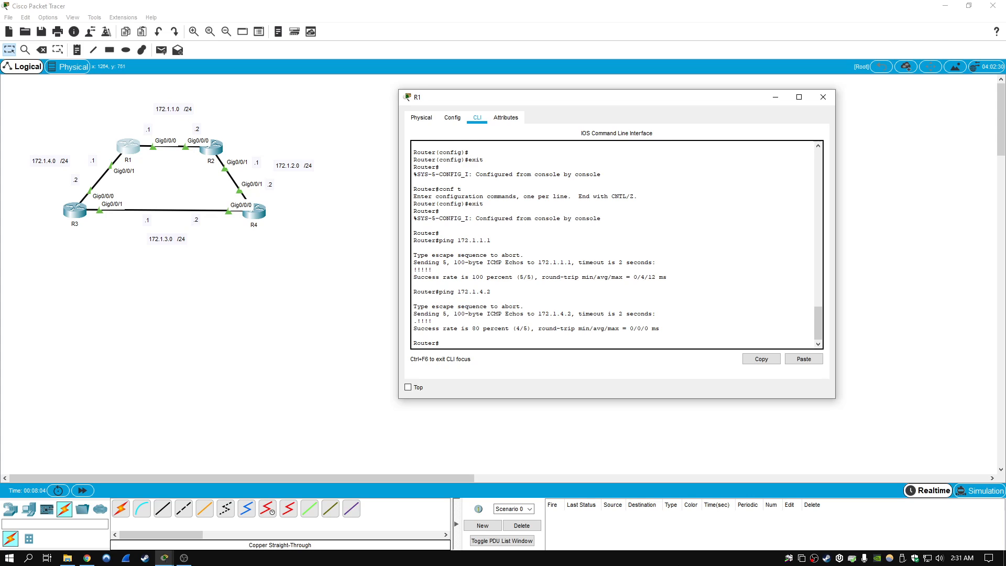
# Step: Enter global configuration mode on R1 and create the loopback0 interface
pyautogui.write('conf t')
pyautogui.press('Return')
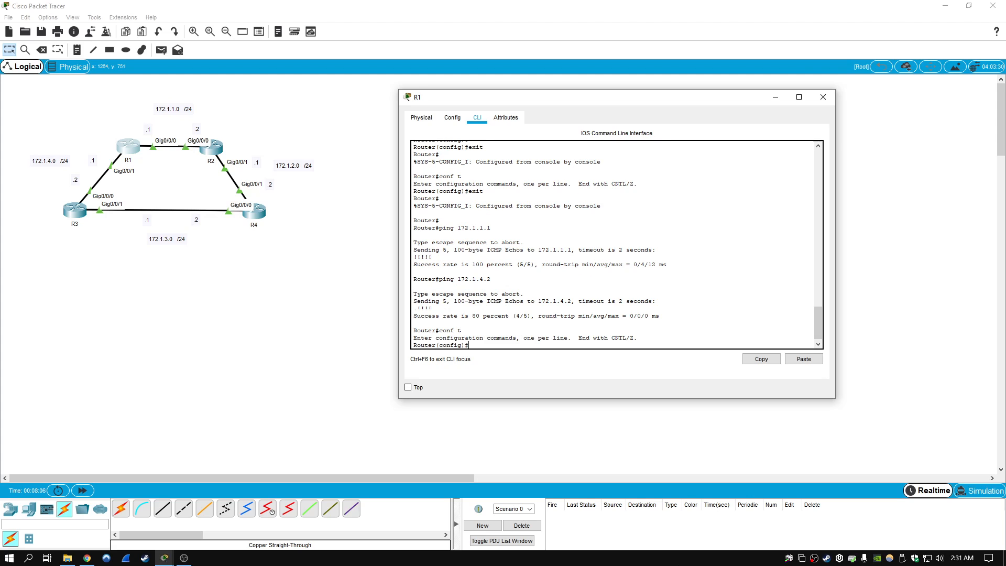
pyautogui.write('int loopback0')
pyautogui.press('Return')
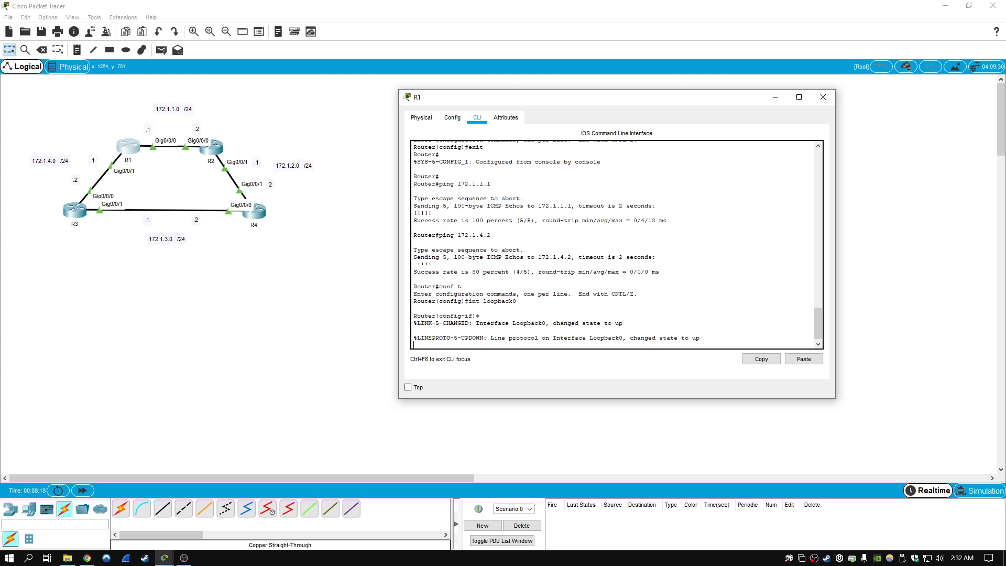
# Step: Assign 1.1.1.1 with mask 255.255.255.255 to R1's loopback0 interface and leave interface configuration mode
pyautogui.press('Return')
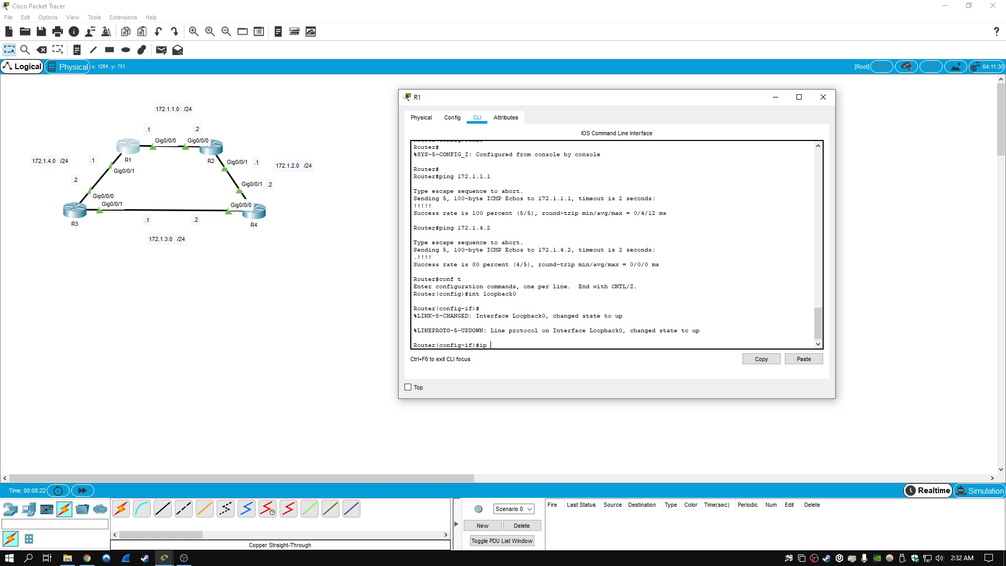
pyautogui.write('ip address 1.1.1.1 255.255.255.255')
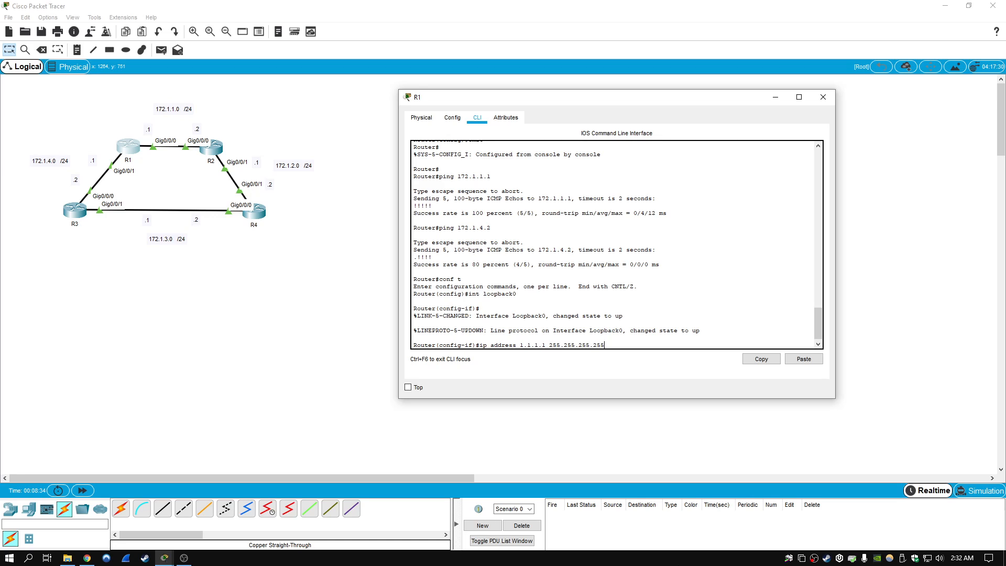
pyautogui.press('Return')
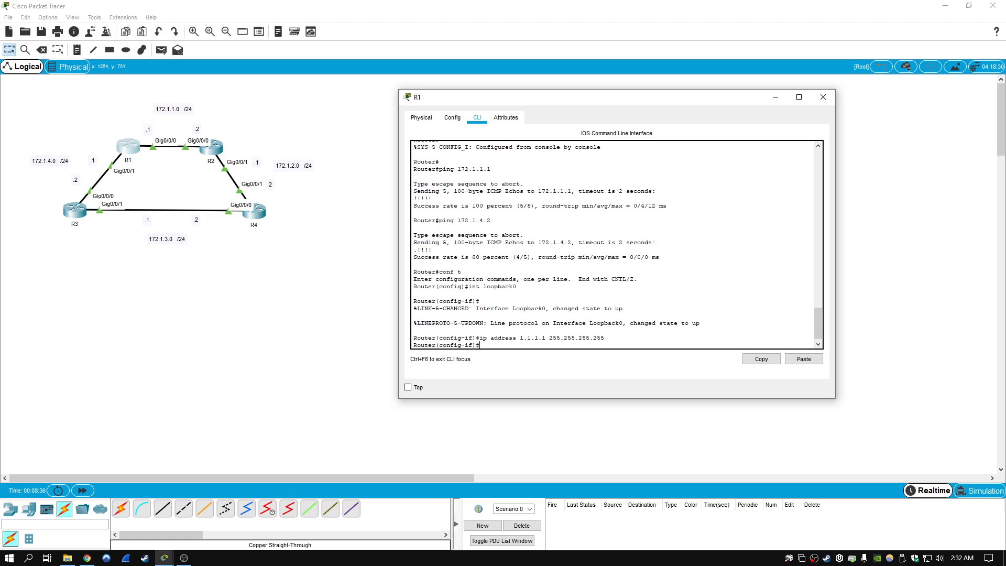
pyautogui.write('exit')
pyautogui.press('Return')
# Step: Display R1's brief IP interface summary from configuration mode and examine the Loopback0 entry and its address
pyautogui.write('d')
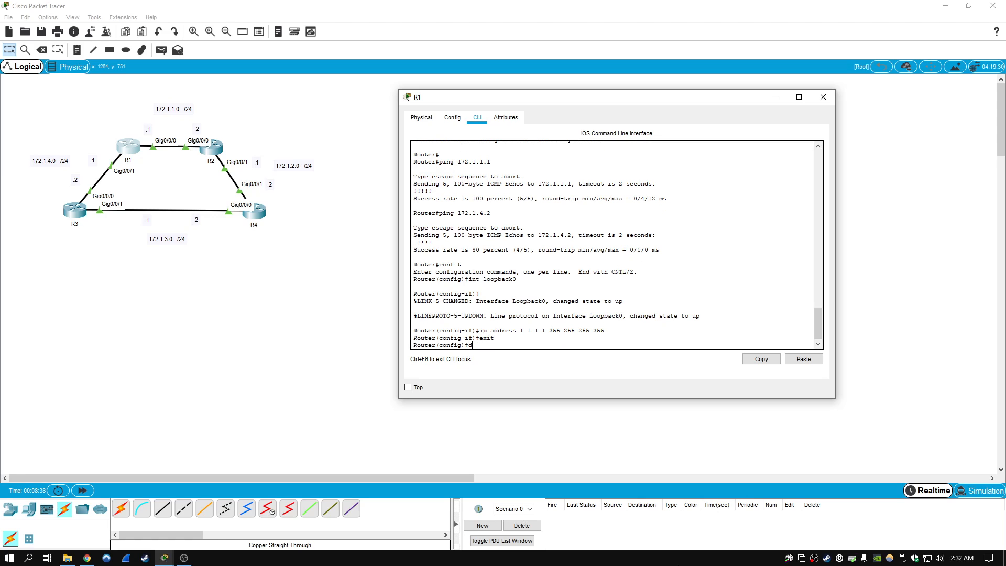
pyautogui.write('o show ip int brief')
pyautogui.press('Return')
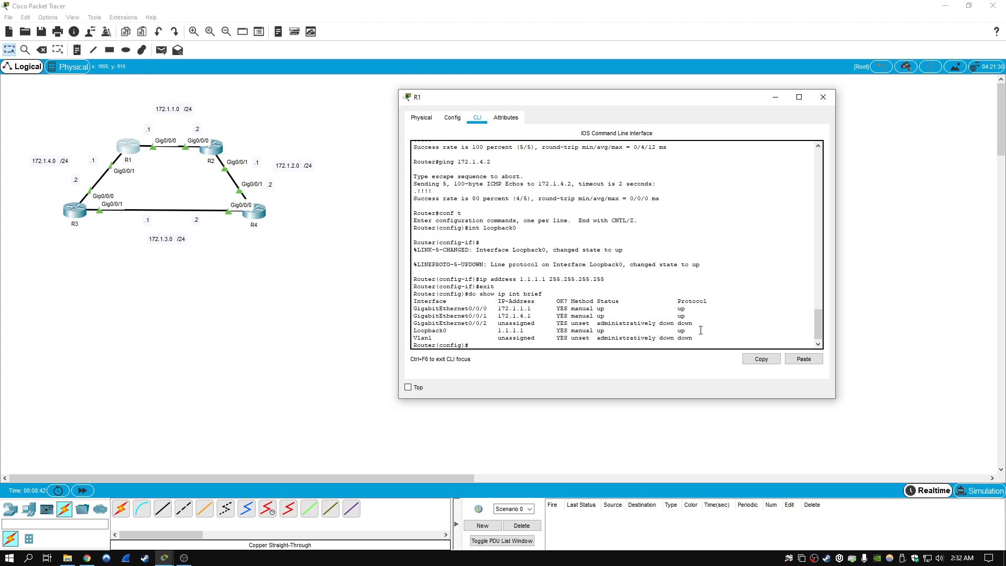
pyautogui.moveTo(688, 330); pyautogui.dragTo(406, 332)
pyautogui.click(753, 331)
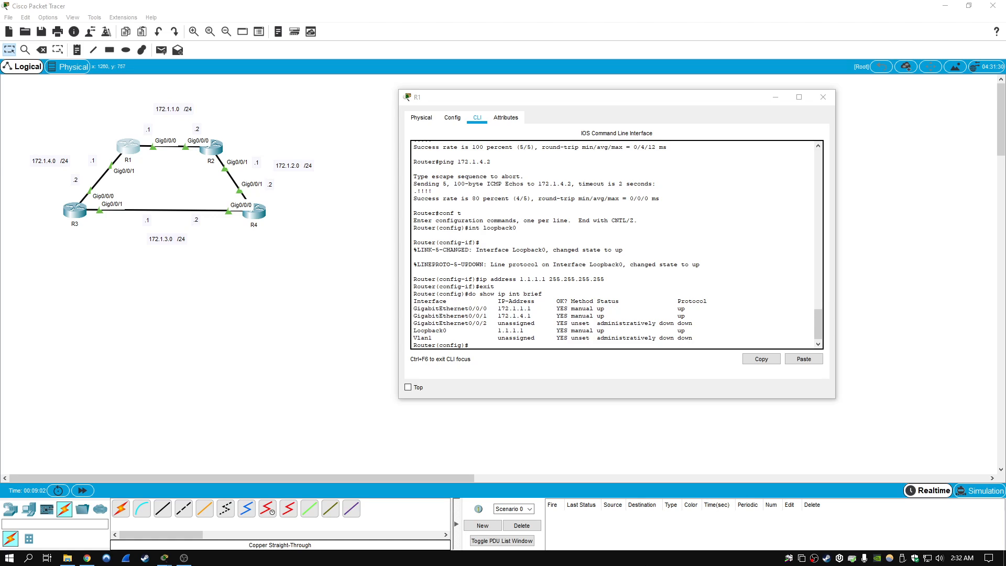
pyautogui.moveTo(527, 332); pyautogui.dragTo(496, 329)
pyautogui.click(527, 334)
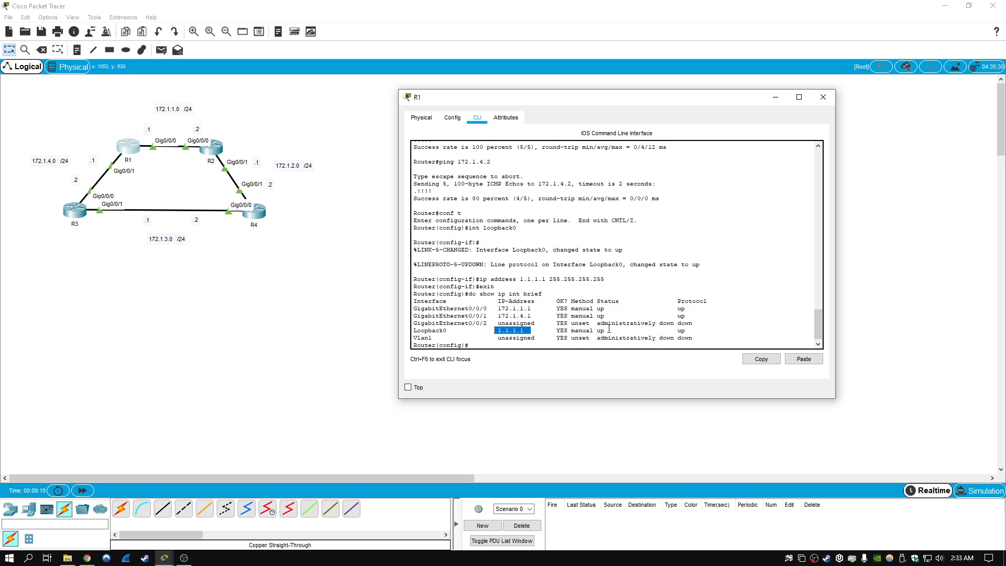
pyautogui.click(687, 331)
pyautogui.write('how ip in')
pyautogui.press('BackSpace')
pyautogui.press('BackSpace')
pyautogui.press('BackSpace')
pyautogui.press('BackSpace')
pyautogui.press('BackSpace')
pyautogui.press('BackSpace')
pyautogui.press('BackSpace')
pyautogui.press('BackSpace')
pyautogui.press('BackSpace')
pyautogui.press('BackSpace')
pyautogui.press('BackSpace')
pyautogui.press('BackSpace')
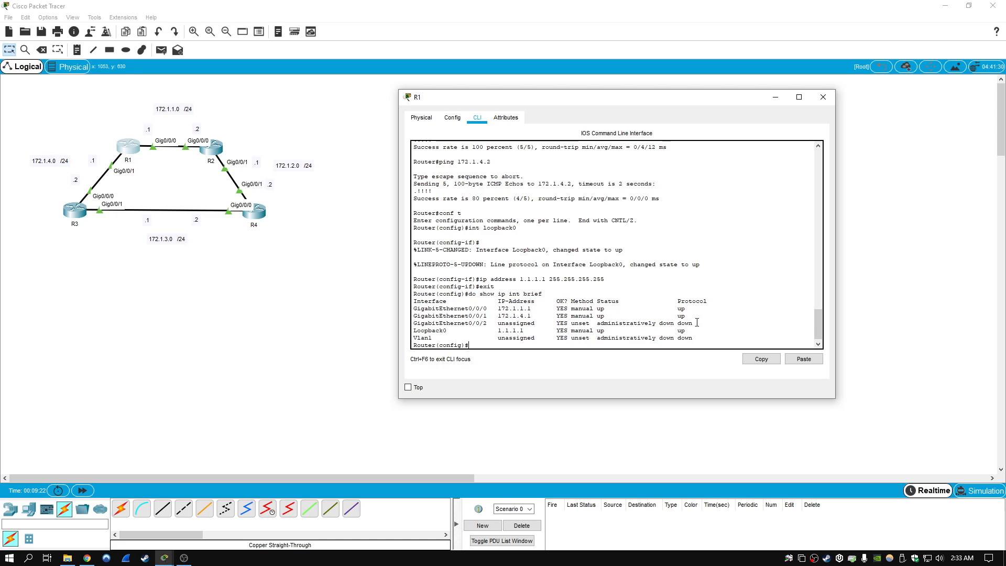
# Step: Compare the Loopback0 entry with the GigabitEthernet0/0/1 address in R1's interface summary
pyautogui.doubleClick(447, 331)
pyautogui.click(505, 331)
pyautogui.moveTo(535, 316); pyautogui.dragTo(496, 317)
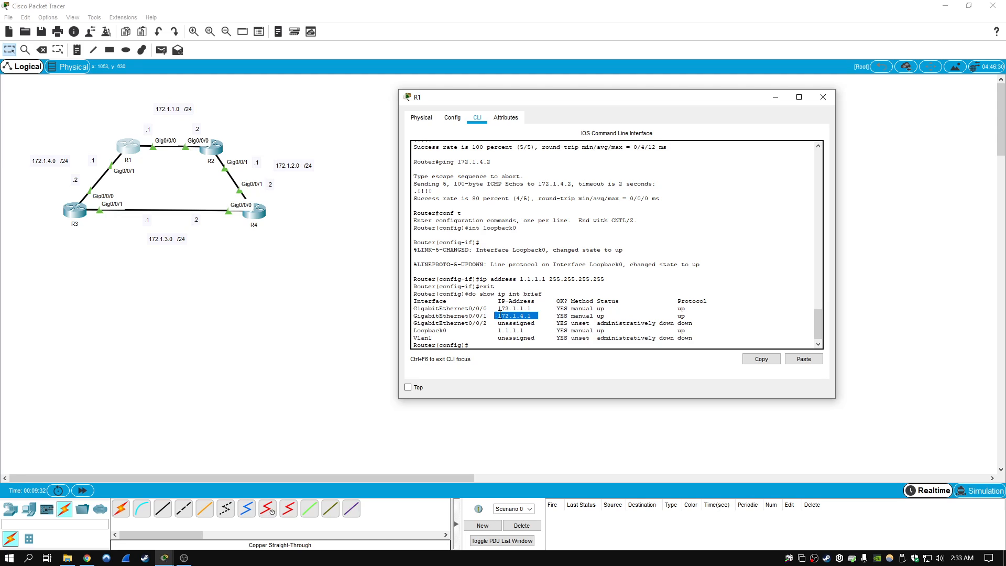
pyautogui.click(538, 317)
pyautogui.moveTo(535, 316); pyautogui.dragTo(495, 317)
pyautogui.click(549, 319)
# Step: Show the command help for the process ID expected by router ospf on R1
pyautogui.press('Return')
pyautogui.press('Return')
pyautogui.press('Return')
pyautogui.press('Return')
pyautogui.press('Return')
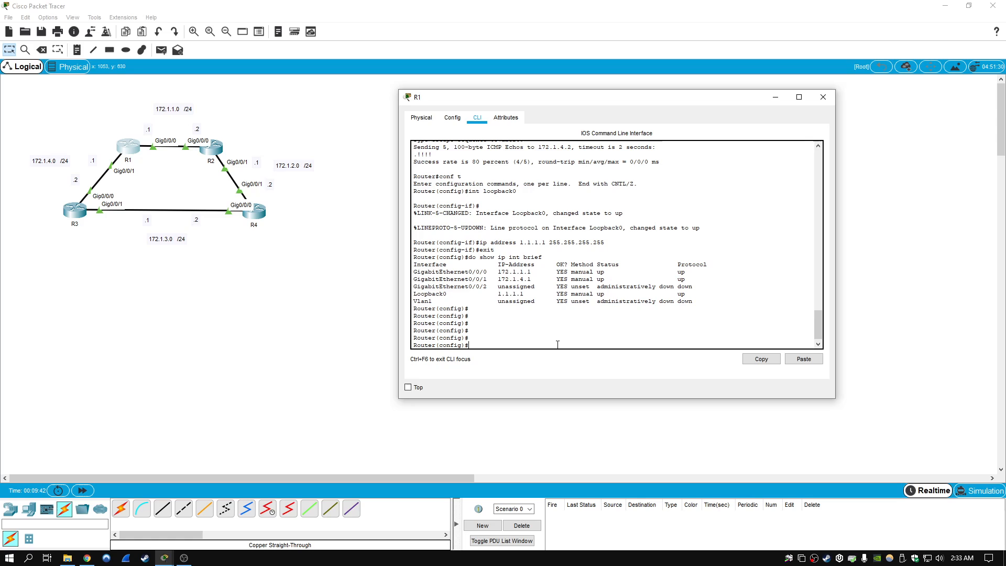
pyautogui.write('router ospf ?')
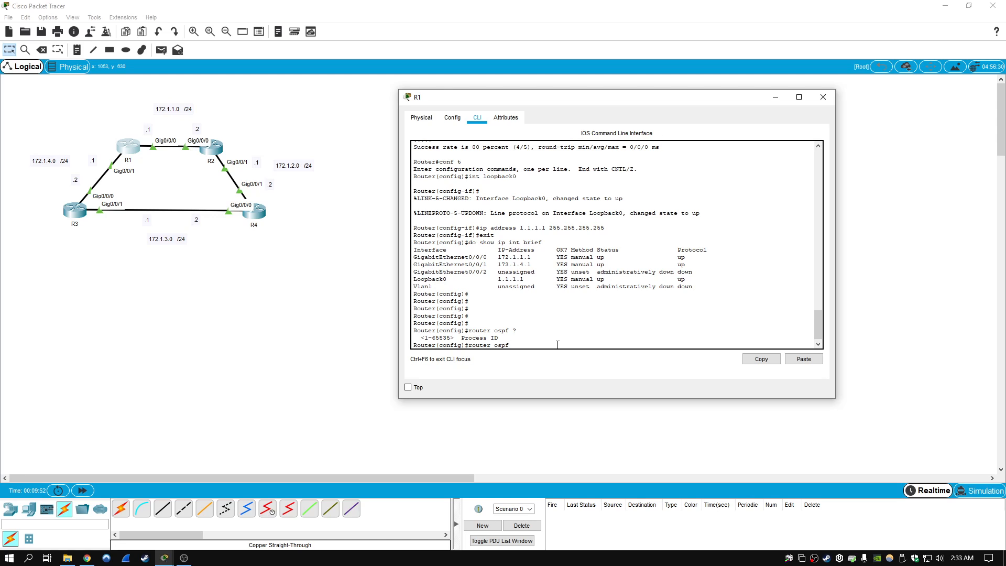
pyautogui.write('1')
pyautogui.press('BackSpace')
# Step: Bring the topology into view and examine routers R1, R2 and R3 by marking each in turn
pyautogui.click(104, 126)
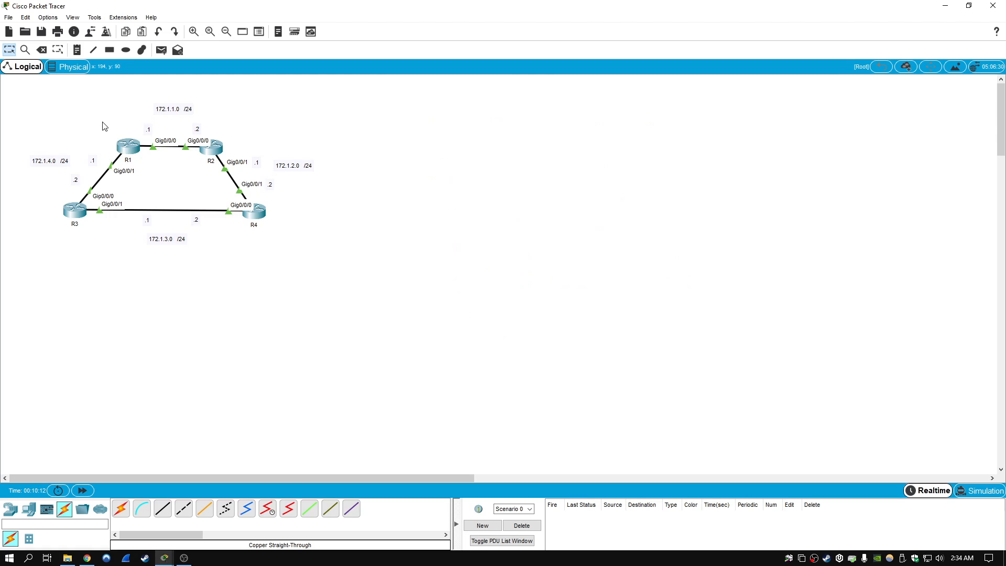
pyautogui.moveTo(102, 122); pyautogui.dragTo(148, 170)
pyautogui.moveTo(97, 114); pyautogui.dragTo(148, 167)
pyautogui.moveTo(250, 120); pyautogui.dragTo(204, 164)
pyautogui.click(314, 126)
pyautogui.moveTo(99, 246); pyautogui.dragTo(53, 193)
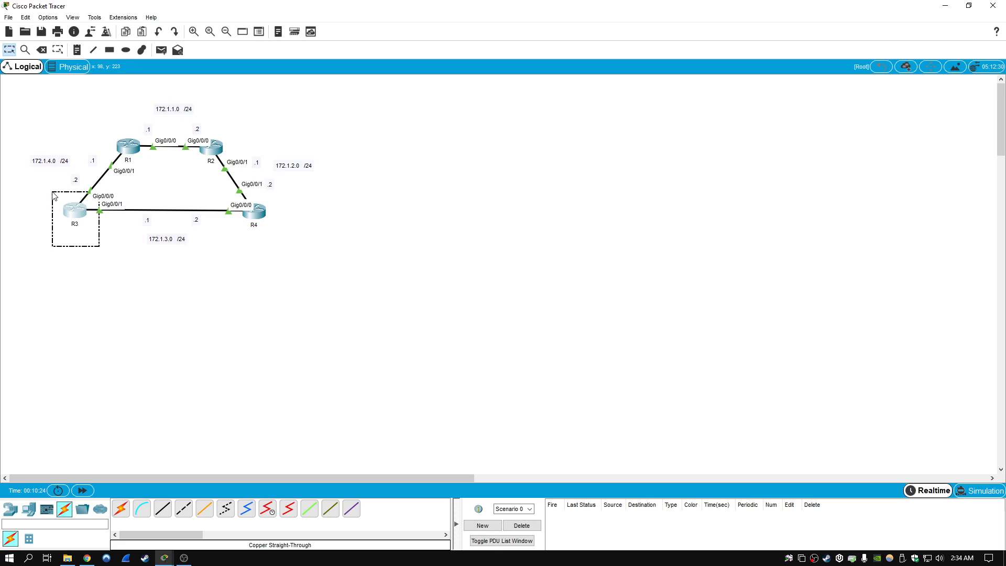
pyautogui.click(159, 304)
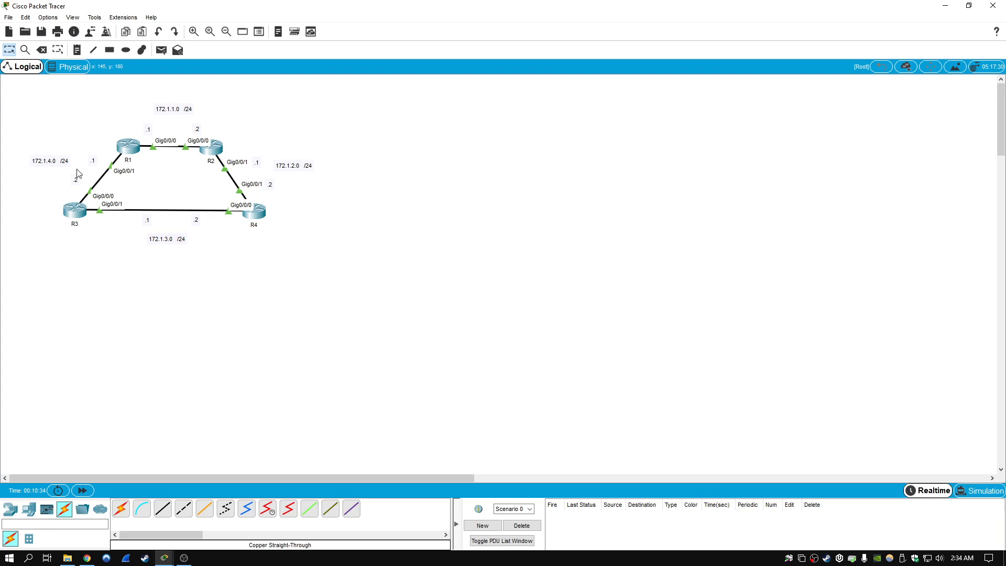
# Step: Return to R1's command line and start OSPF routing with process ID 1
pyautogui.click(164, 557)
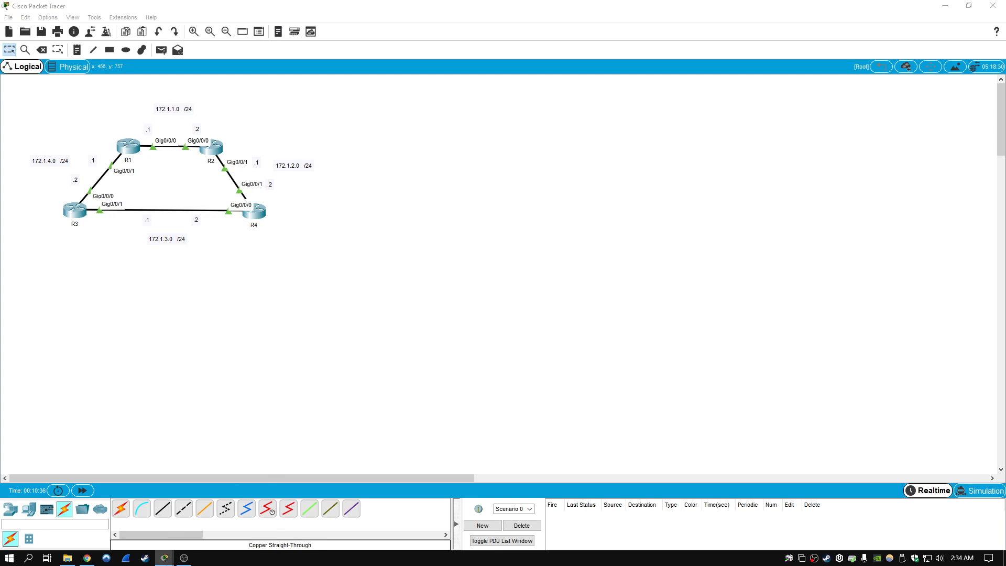
pyautogui.click(216, 514)
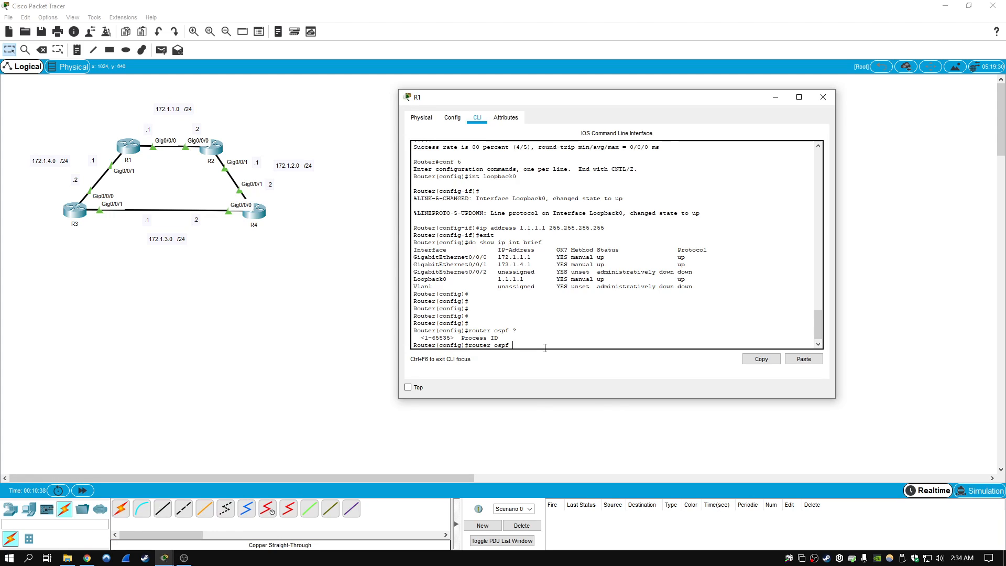
pyautogui.write('1')
pyautogui.press('Return')
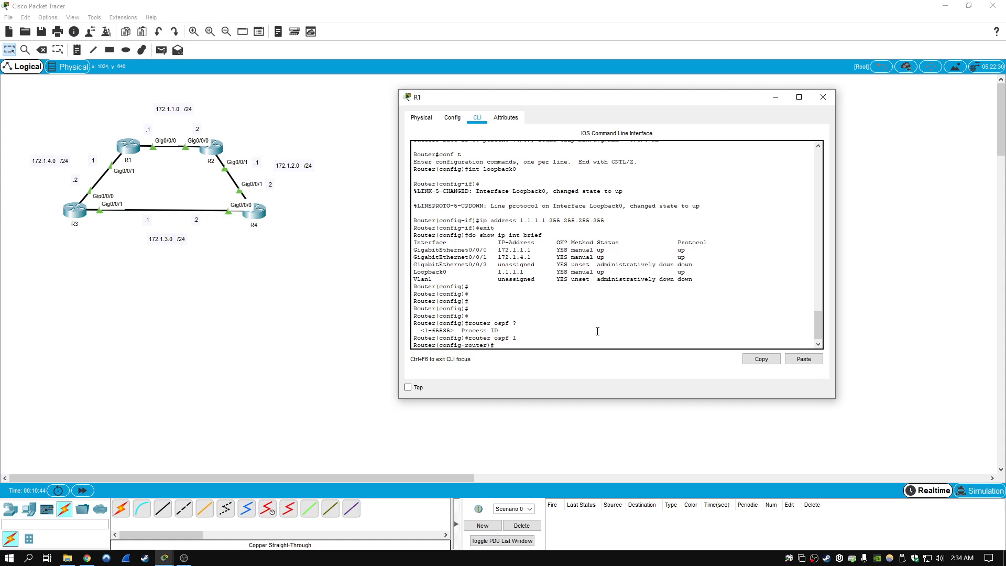
# Step: List the OSPF router configuration commands on R1 and examine the router-id and network entries
pyautogui.write('?')
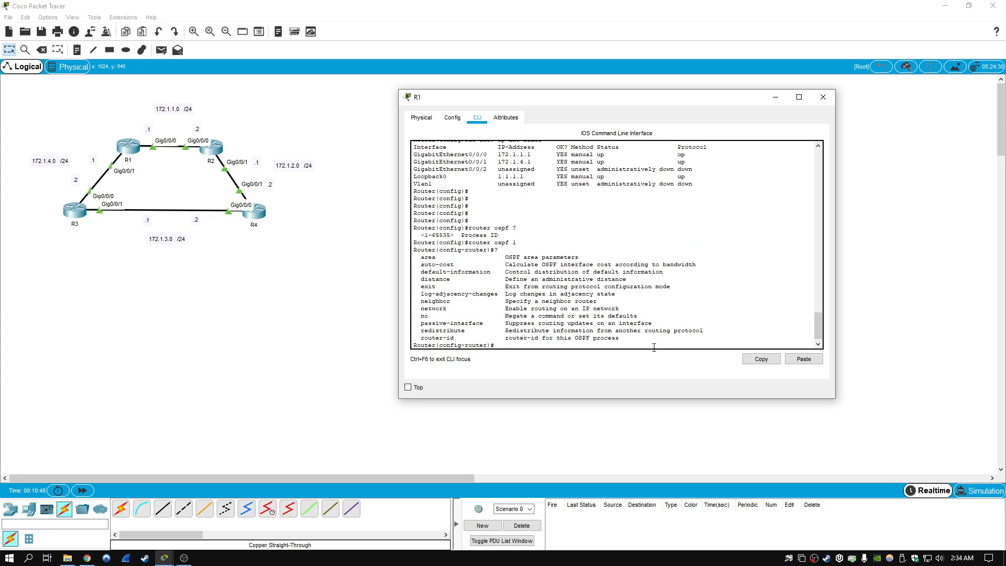
pyautogui.moveTo(460, 338)
pyautogui.mouseDown()
pyautogui.moveTo(420, 338)
pyautogui.moveTo(468, 339)
pyautogui.mouseUp()
pyautogui.click(469, 338)
pyautogui.moveTo(447, 309); pyautogui.dragTo(420, 309)
pyautogui.click(463, 309)
# Step: Begin R1's OSPF network statement with 172.1.0.0, consulting the command help before and after the address
pyautogui.write('network ?')
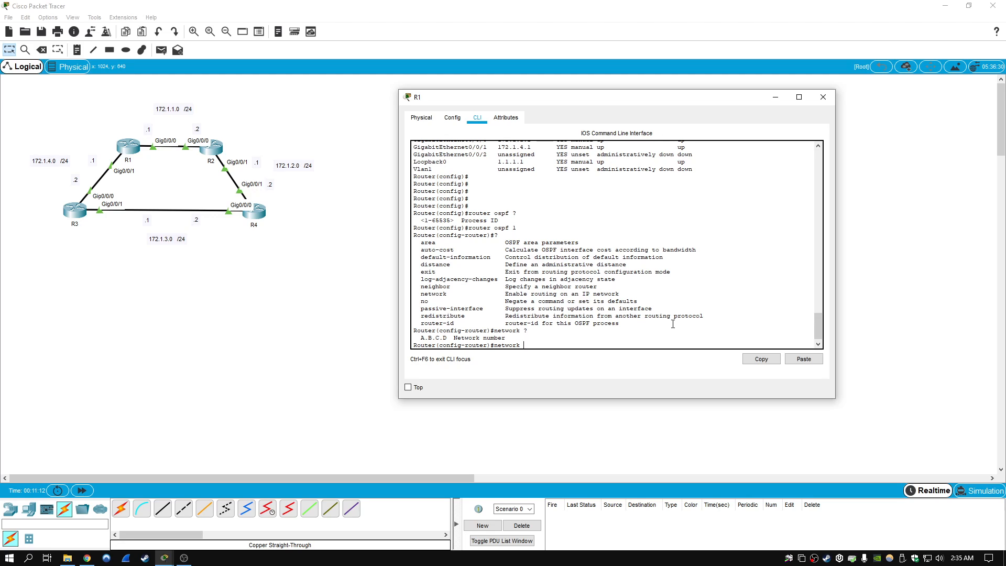
pyautogui.write('172.1.0.0')
pyautogui.moveTo(543, 345); pyautogui.dragTo(524, 345)
pyautogui.click(587, 346)
pyautogui.write('?')
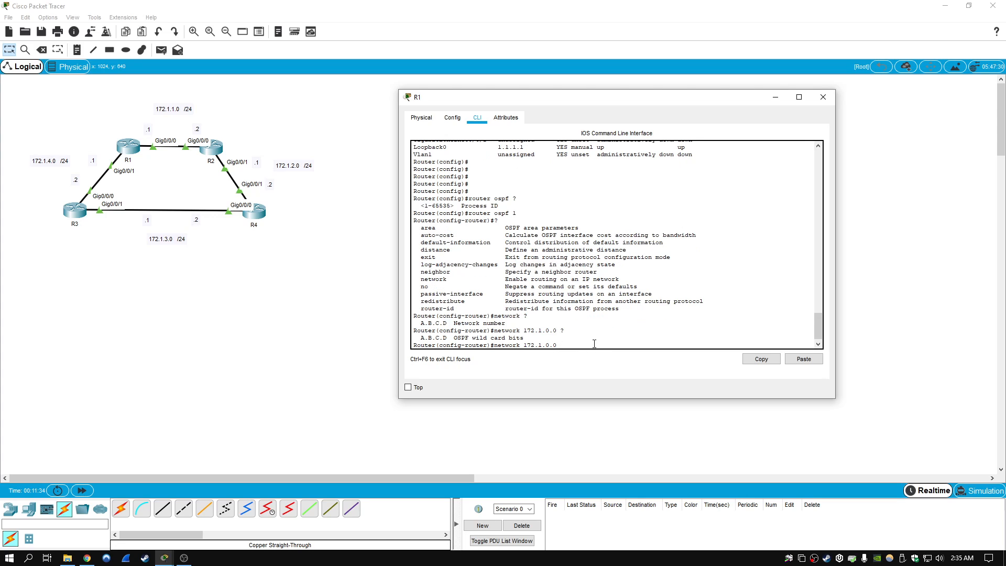
# Step: Add the wildcard mask 0.0.255.255 to R1's network statement and compare its octets with the network address
pyautogui.write('0.0.255.255')
pyautogui.moveTo(602, 343); pyautogui.dragTo(560, 342)
pyautogui.click(626, 347)
pyautogui.moveTo(525, 344); pyautogui.dragTo(544, 344)
pyautogui.click(577, 343)
pyautogui.moveTo(524, 345); pyautogui.dragTo(543, 344)
pyautogui.moveTo(559, 344); pyautogui.dragTo(574, 346)
pyautogui.click(579, 345)
pyautogui.moveTo(524, 345); pyautogui.dragTo(543, 344)
pyautogui.click(559, 337)
pyautogui.moveTo(572, 346)
pyautogui.mouseDown()
pyautogui.moveTo(519, 338)
pyautogui.moveTo(614, 345)
pyautogui.moveTo(560, 345)
pyautogui.mouseUp()
pyautogui.click(639, 346)
# Step: Consult the help for the remaining arguments and complete R1's network statement with area 0
pyautogui.write('?')
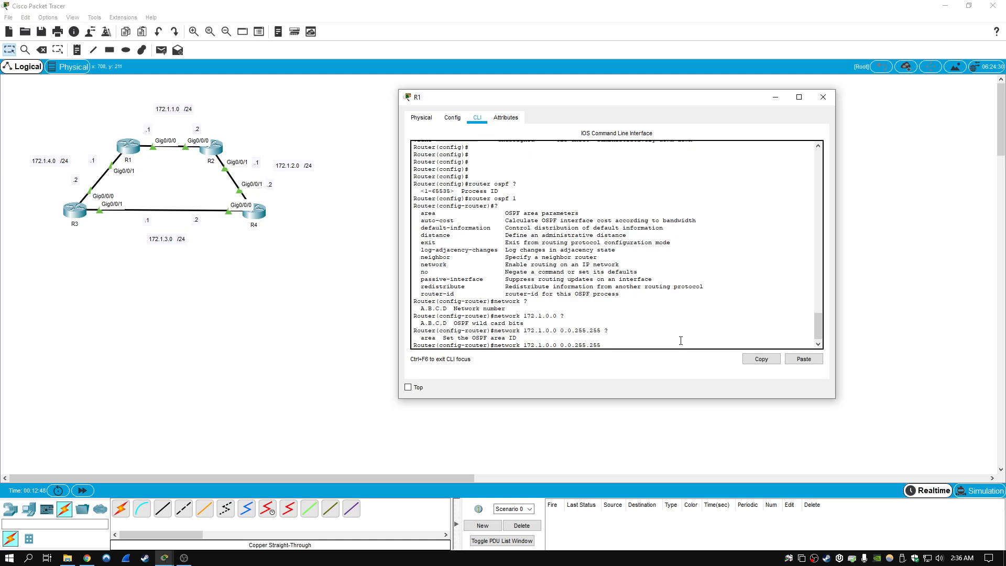
pyautogui.write('area ?')
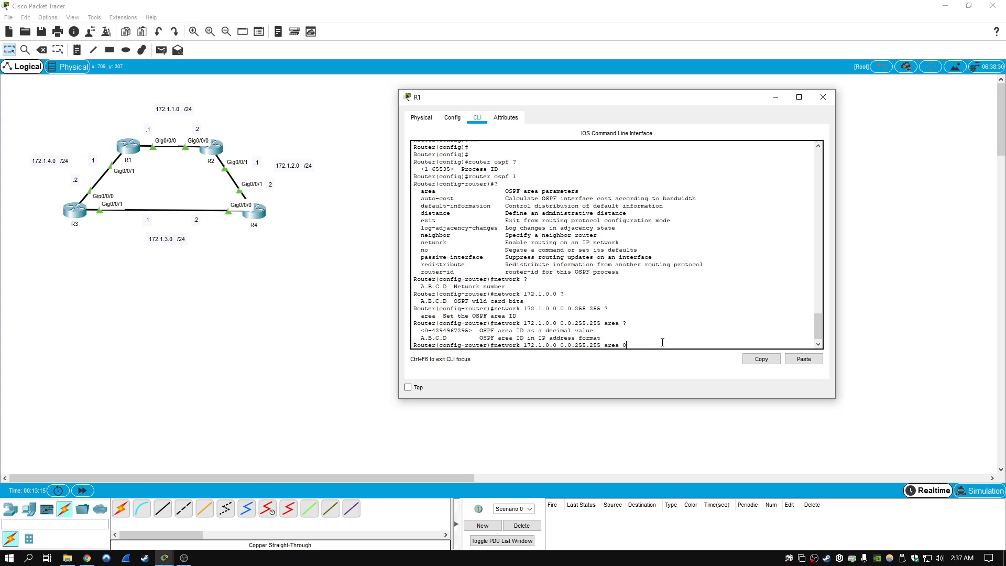
pyautogui.press('Return')
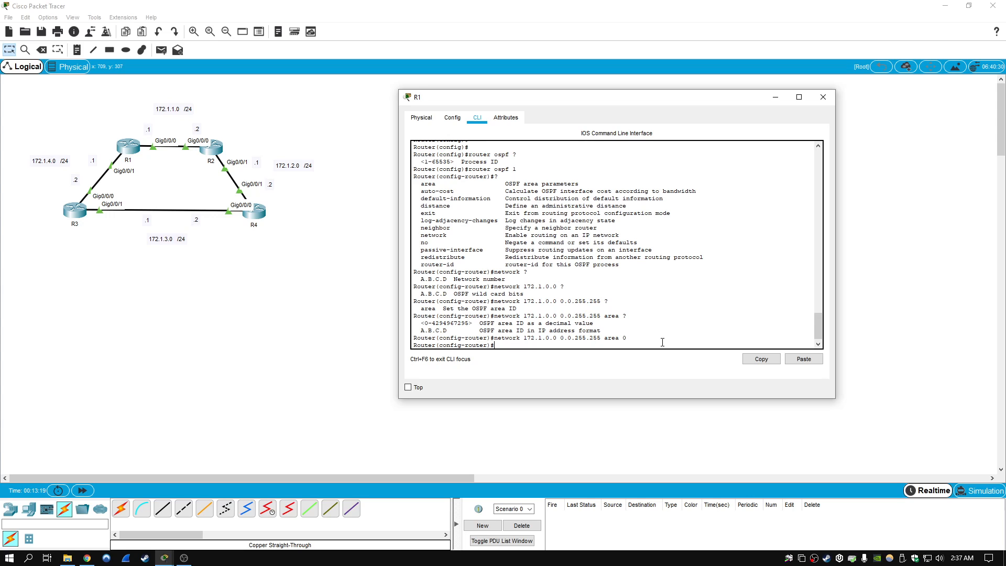
# Step: Close R1's window and open R2's command line in a repositioned, widened device window
pyautogui.click(822, 97)
pyautogui.click(210, 149)
pyautogui.moveTo(429, 126); pyautogui.dragTo(500, 113)
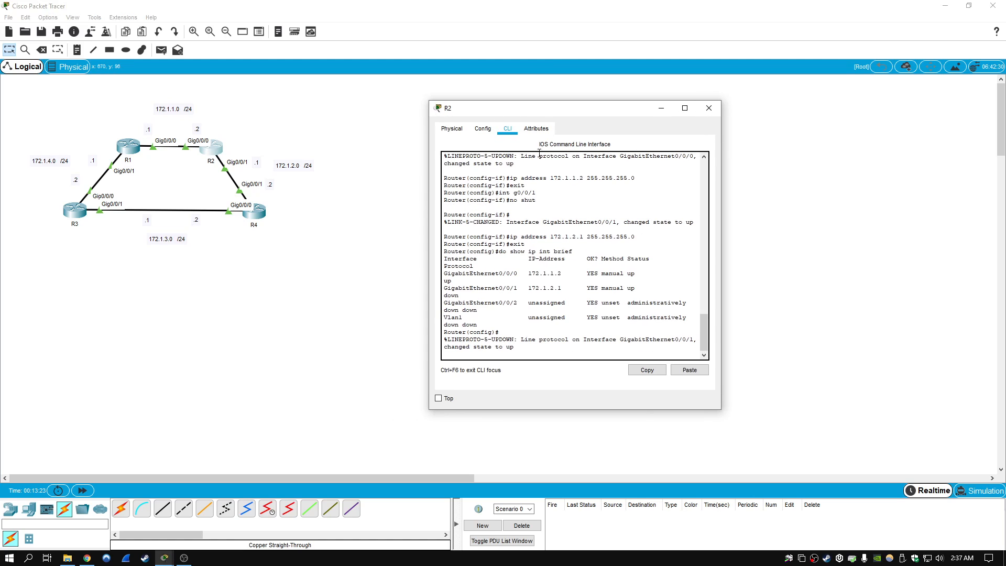
pyautogui.moveTo(713, 252); pyautogui.dragTo(847, 252)
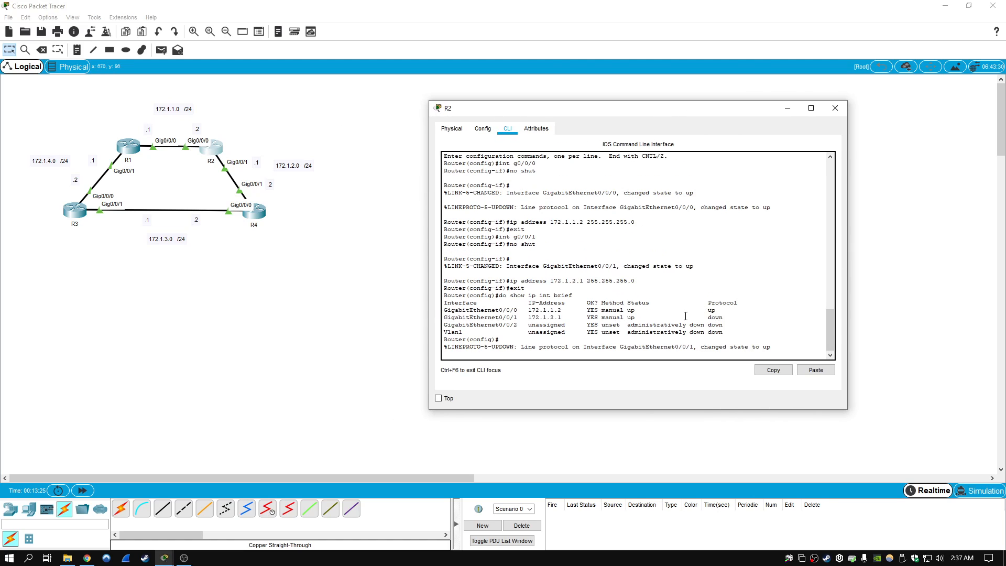
pyautogui.press('Return')
pyautogui.press('Return')
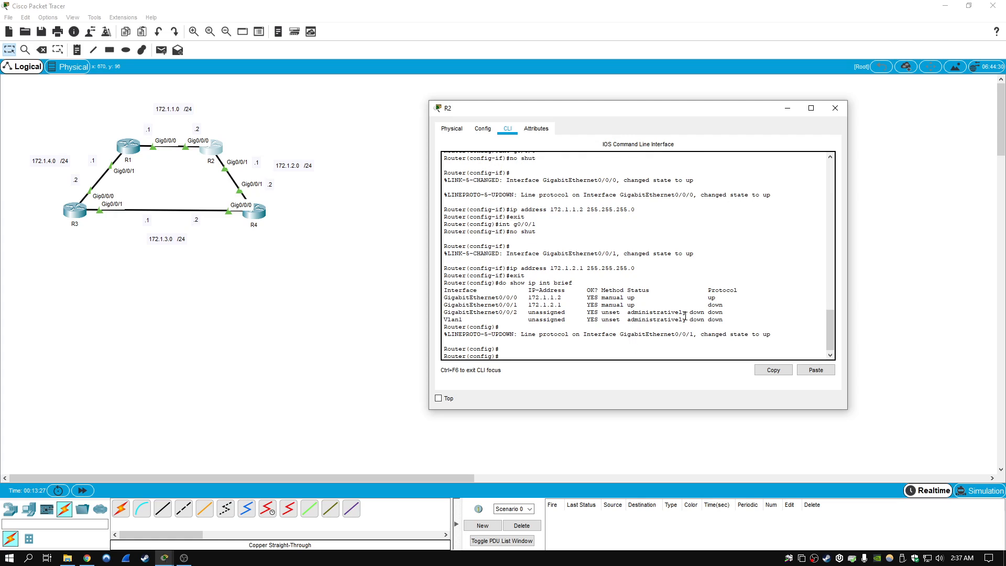
# Step: Create loopback0 on R2 with address 2.2.2.2 and mask 255.255.255.255, and leave interface configuration mode
pyautogui.write('rout')
pyautogui.press('BackSpace')
pyautogui.press('BackSpace')
pyautogui.write('int loopback0')
pyautogui.press('Return')
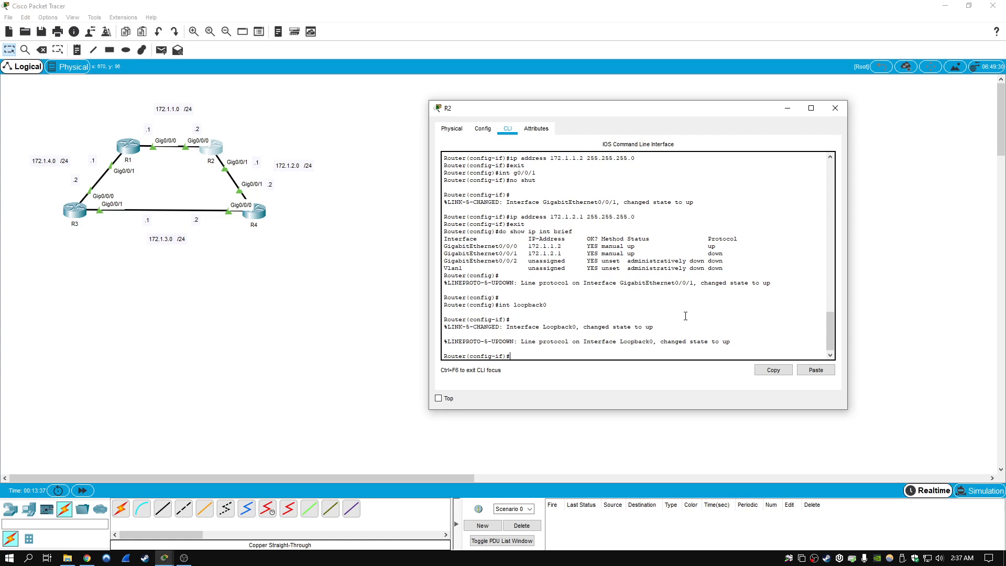
pyautogui.write('ip address 2.2.2.2')
pyautogui.write('255.255.255.255')
pyautogui.press('Return')
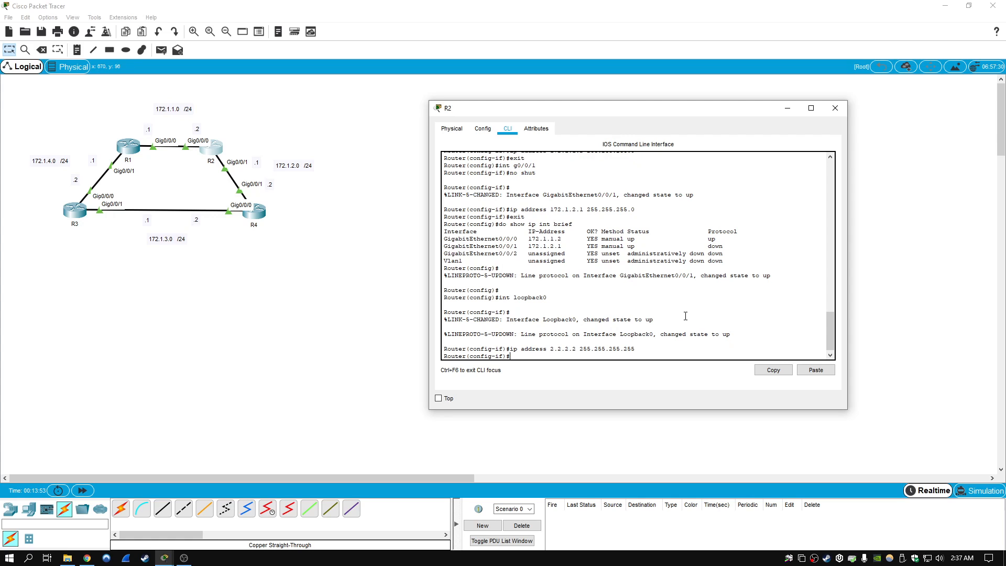
pyautogui.write('exit')
pyautogui.press('Return')
# Step: Display R2's brief IP interface summary from configuration mode
pyautogui.write('do show ip')
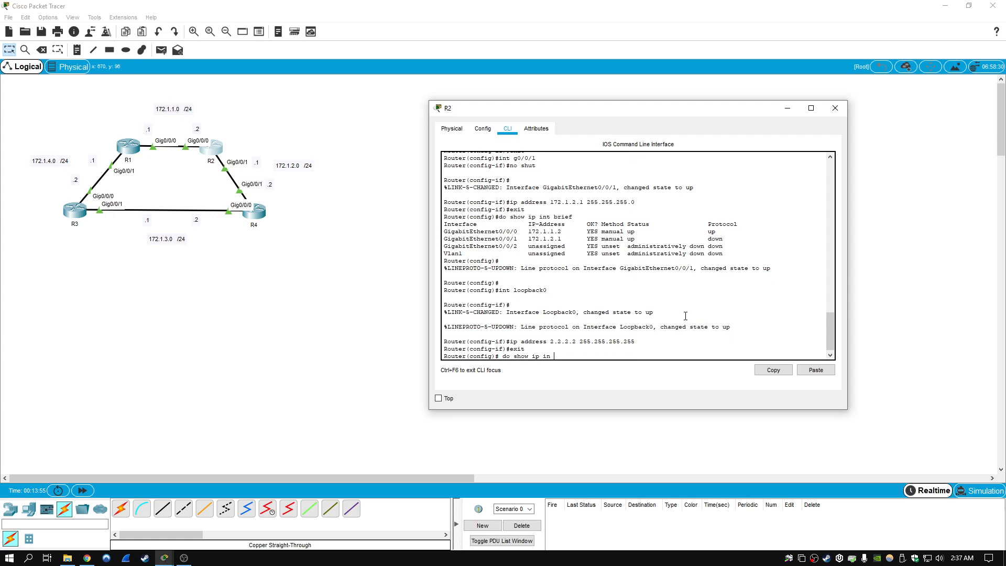
pyautogui.write(' int brief')
pyautogui.press('Return')
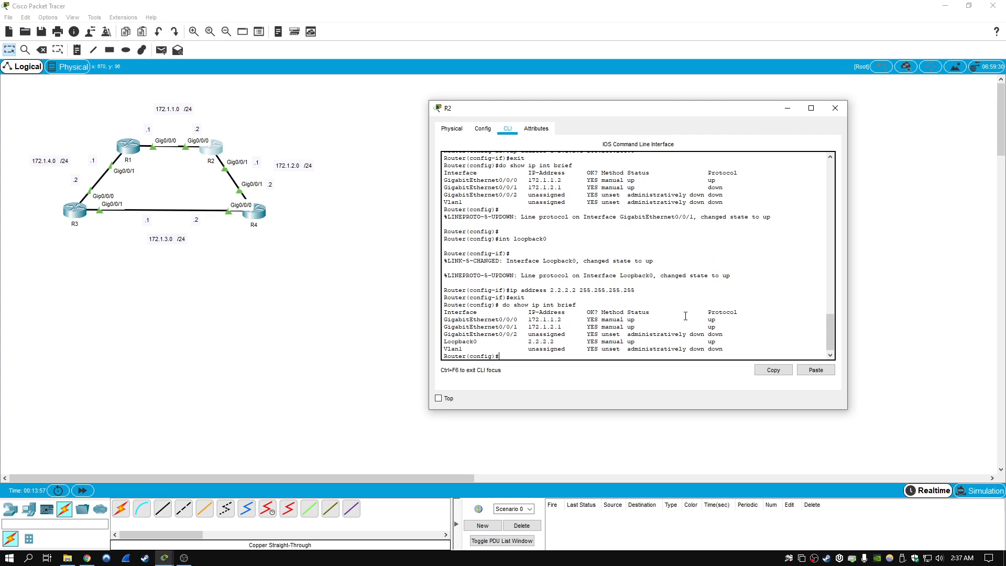
# Step: Start OSPF routing on R2 with process ID 1
pyautogui.press('Return')
pyautogui.press('Return')
pyautogui.press('Return')
pyautogui.press('Return')
pyautogui.press('Return')
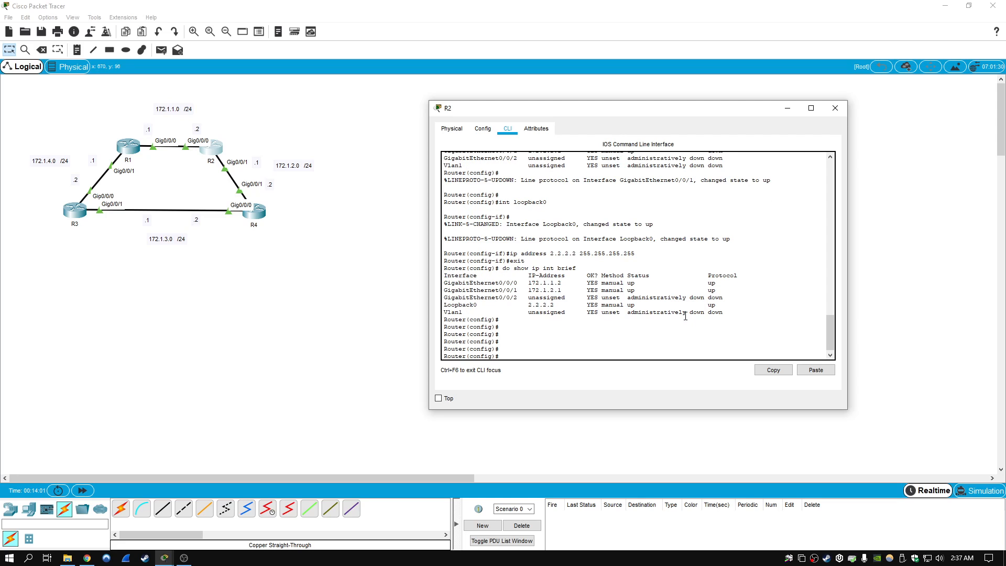
pyautogui.write('router ospf 1')
pyautogui.press('Return')
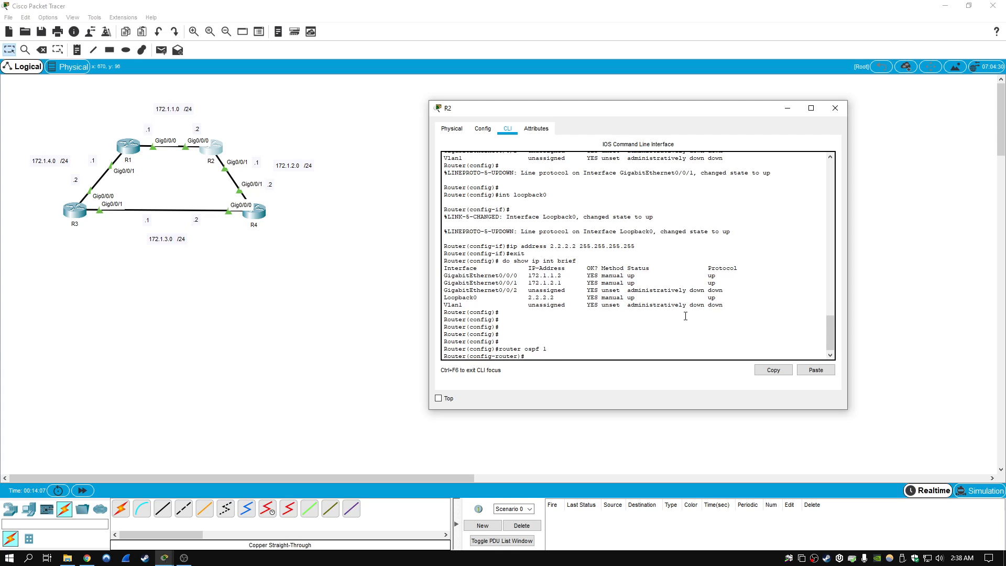
# Step: List R2's OSPF configuration commands and advertise network 172.1.0.0 with wildcard 0.0.255.255 in area 0
pyautogui.write('?')
pyautogui.write('network')
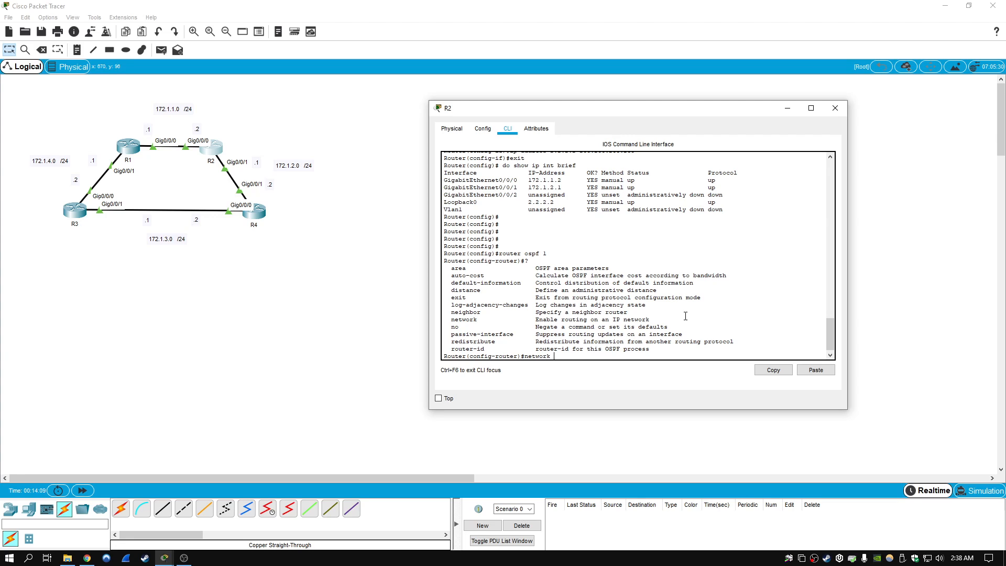
pyautogui.write(' 172.1.0.0 0.0.255.255?')
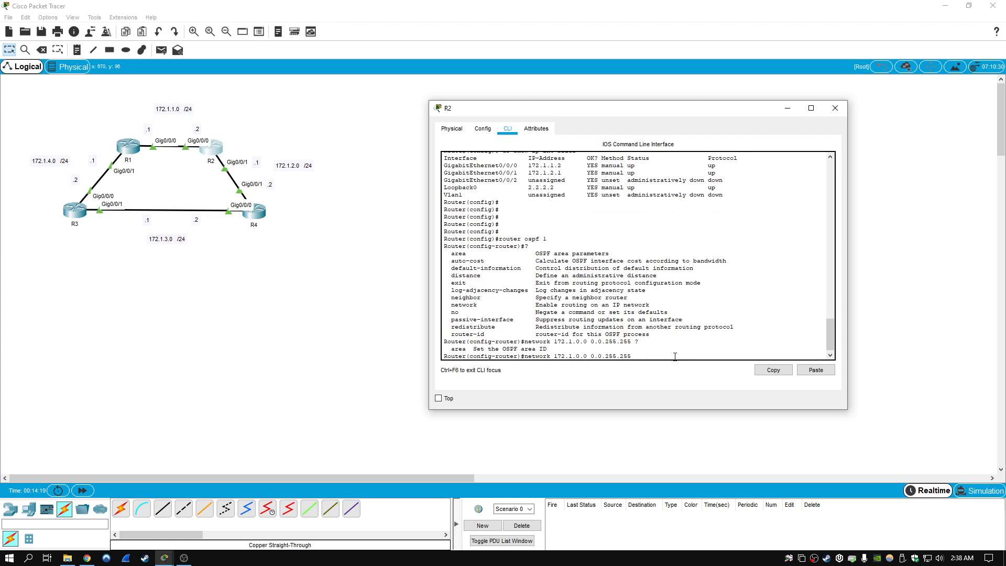
pyautogui.write('area 0')
pyautogui.press('Return')
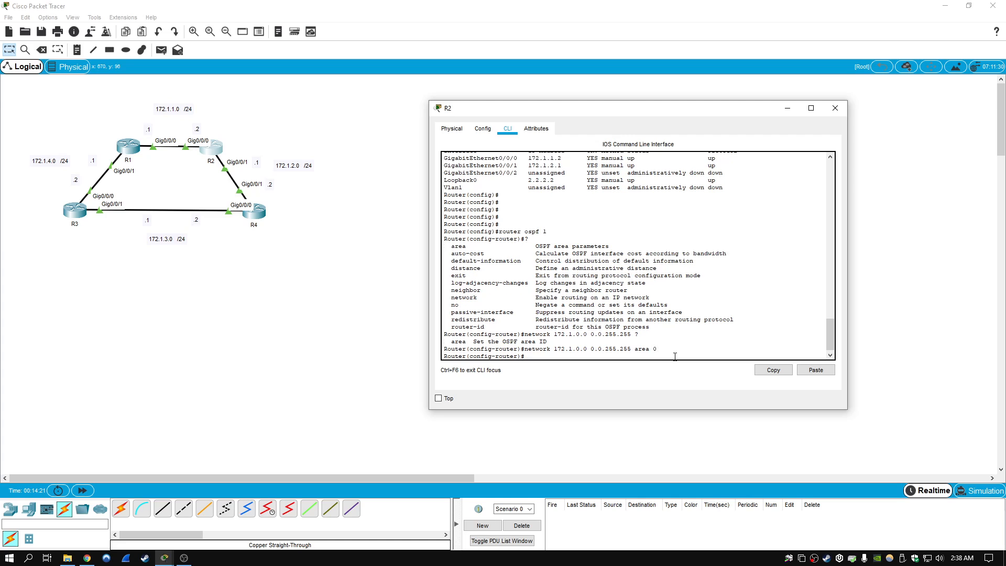
# Step: Leave R2's OSPF and global configuration modes to return to the privileged EXEC prompt
pyautogui.write('exit')
pyautogui.press('Return')
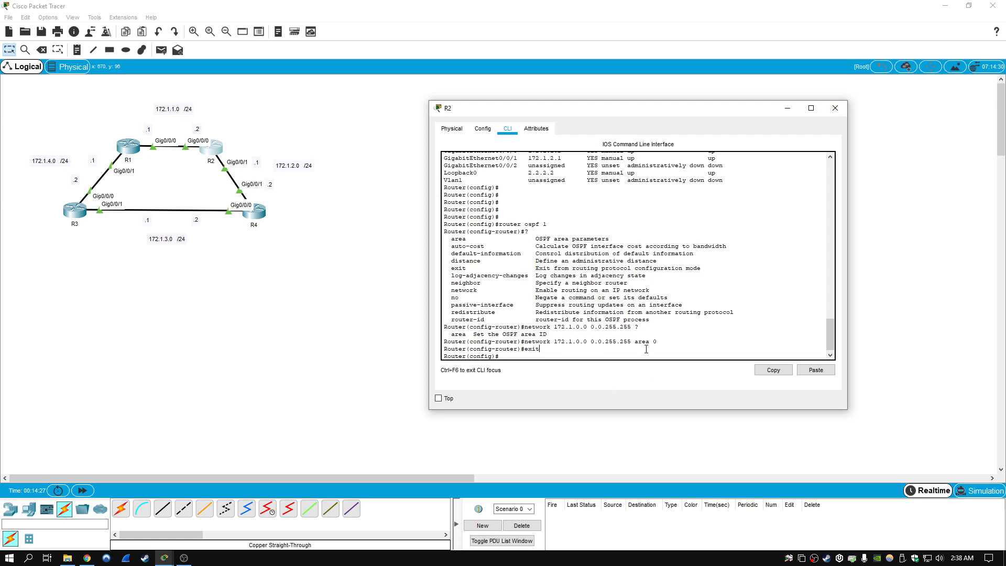
pyautogui.press('Return')
pyautogui.press('Return')
pyautogui.press('Return')
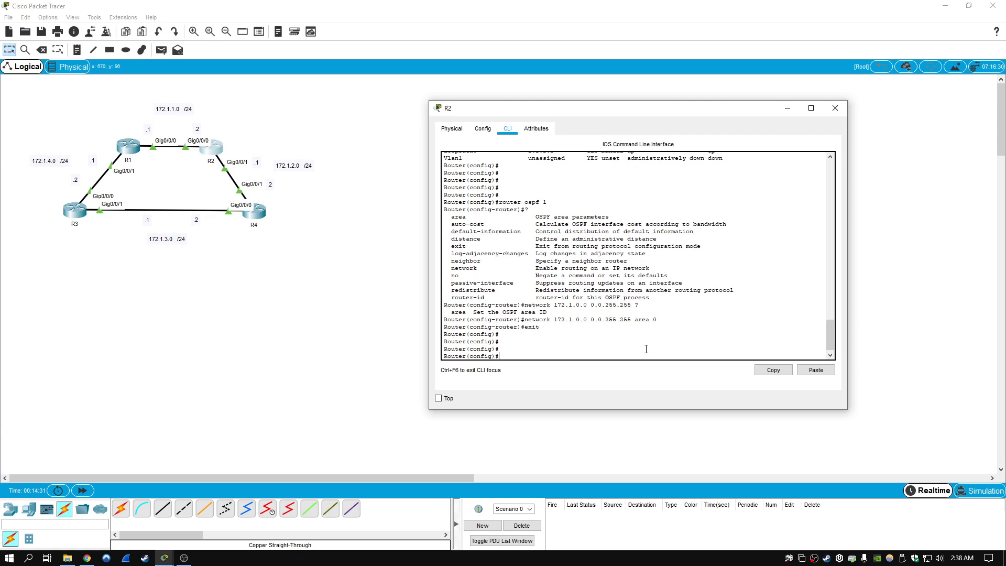
pyautogui.write('exit')
pyautogui.press('Return')
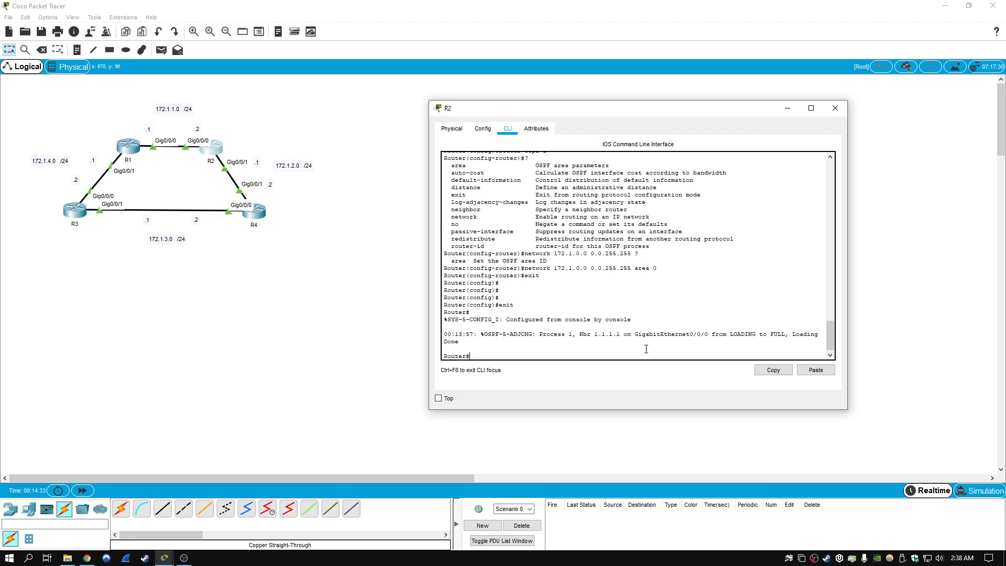
# Step: Display the OSPF section of R2's running configuration and examine its lines
pyautogui.write('show ip')
pyautogui.press('BackSpace')
pyautogui.press('BackSpace')
pyautogui.write('sho')
pyautogui.write('how')
pyautogui.write(' run | s ospf')
pyautogui.press('Return')
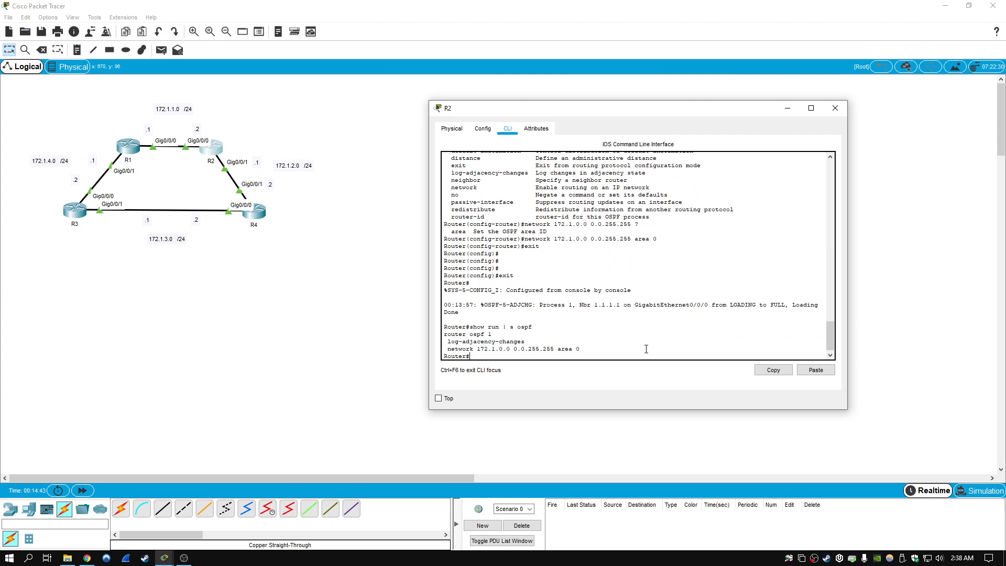
pyautogui.moveTo(581, 349); pyautogui.dragTo(438, 333)
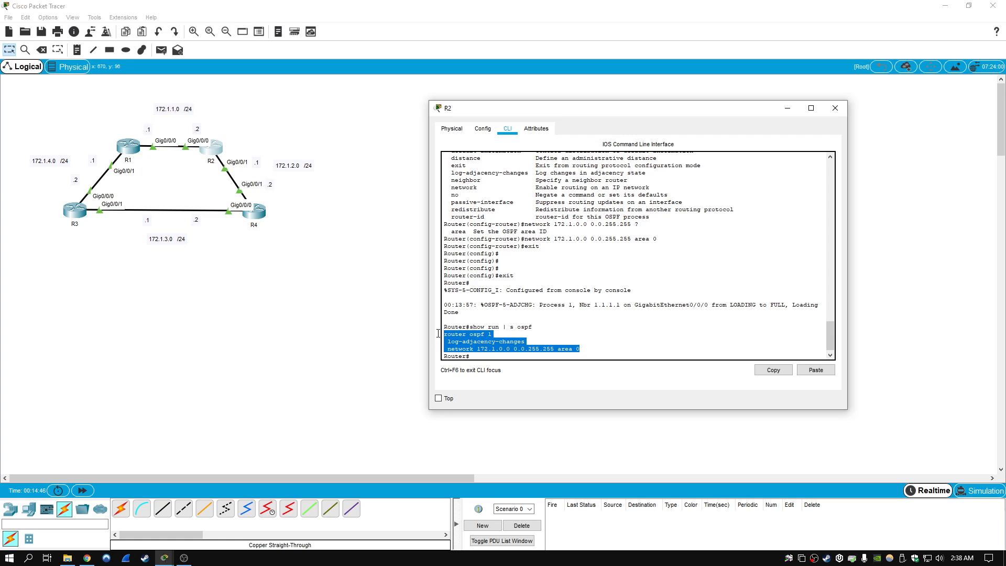
pyautogui.click(536, 341)
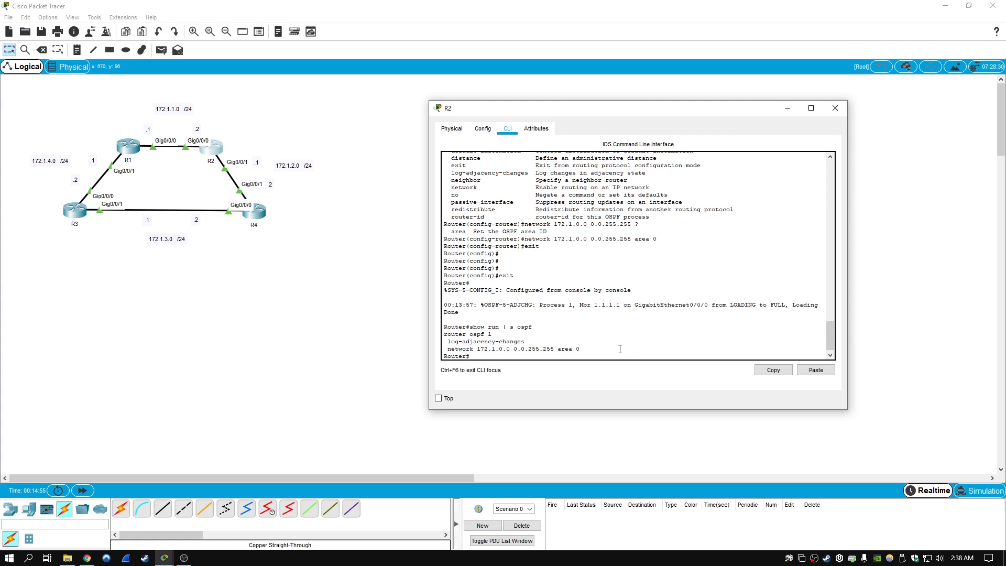
# Step: Close R2's window and open R3's command line in a wider window at the global configuration prompt
pyautogui.click(836, 108)
pyautogui.click(75, 210)
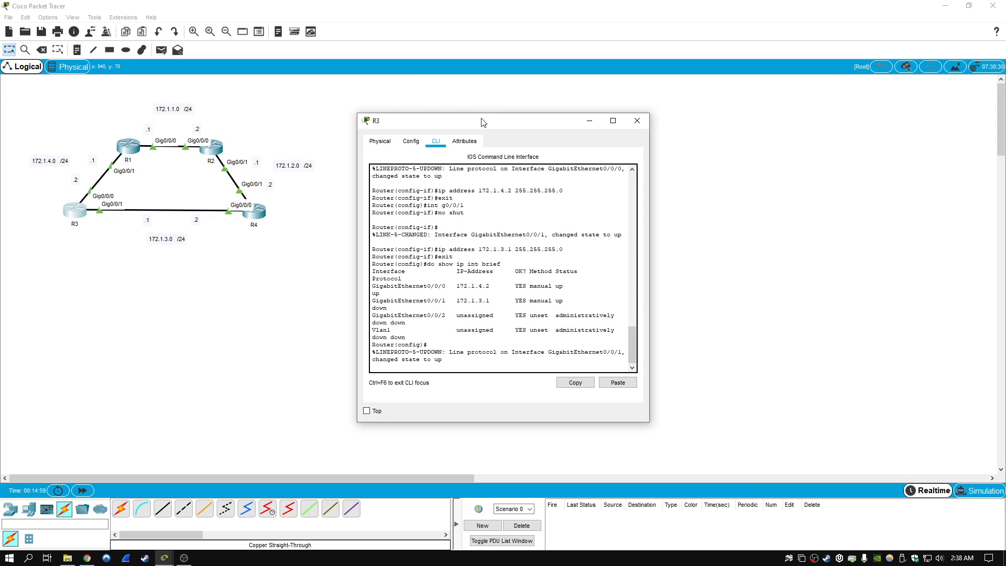
pyautogui.moveTo(480, 122); pyautogui.dragTo(523, 98)
pyautogui.moveTo(692, 224); pyautogui.dragTo(829, 231)
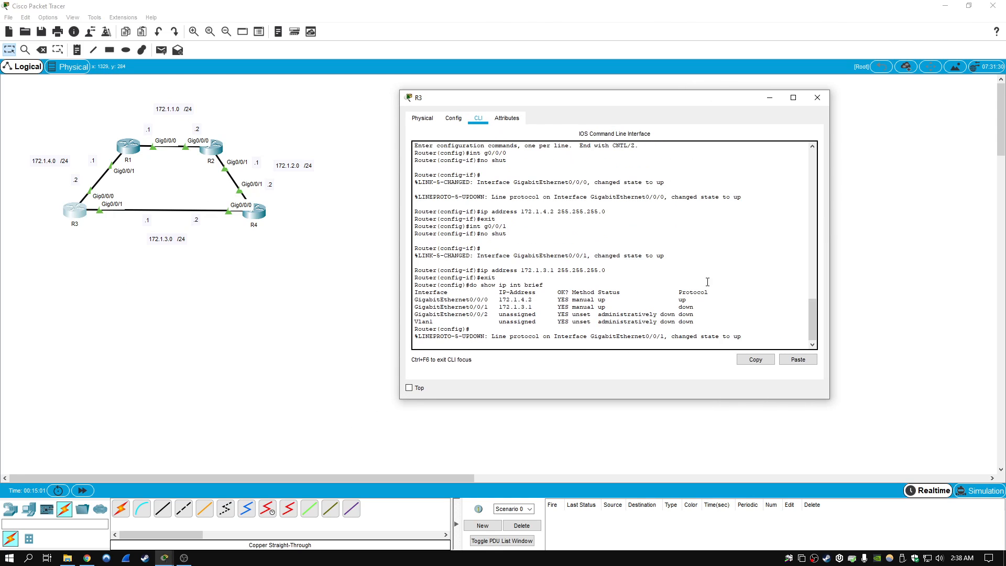
pyautogui.press('Return')
pyautogui.press('Return')
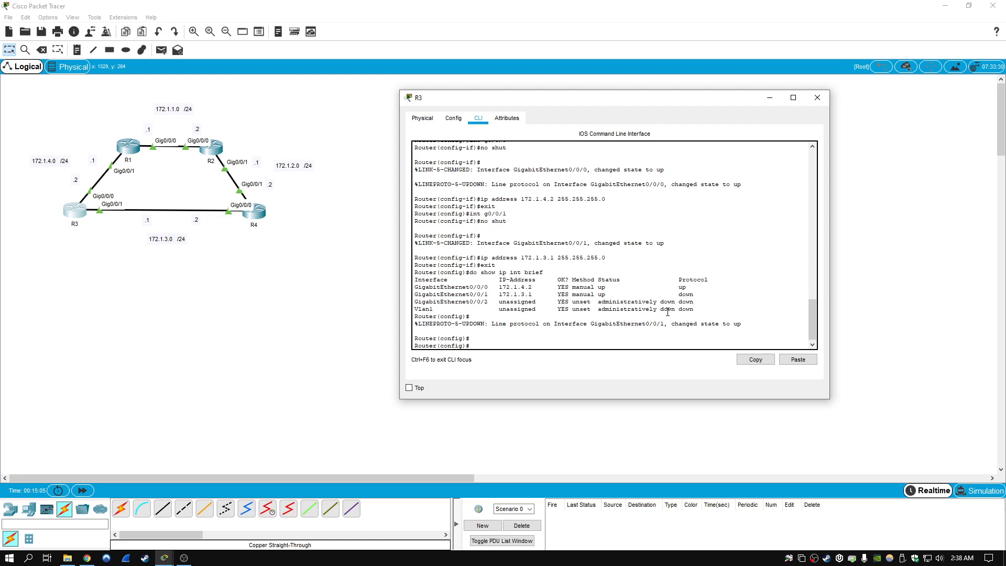
# Step: Create loopback0 on R3 with address 3.3.3.3 and mask 255.255.255.255, and leave interface configuration mode
pyautogui.write('int loopback0')
pyautogui.press('Return')
pyautogui.write('ip address')
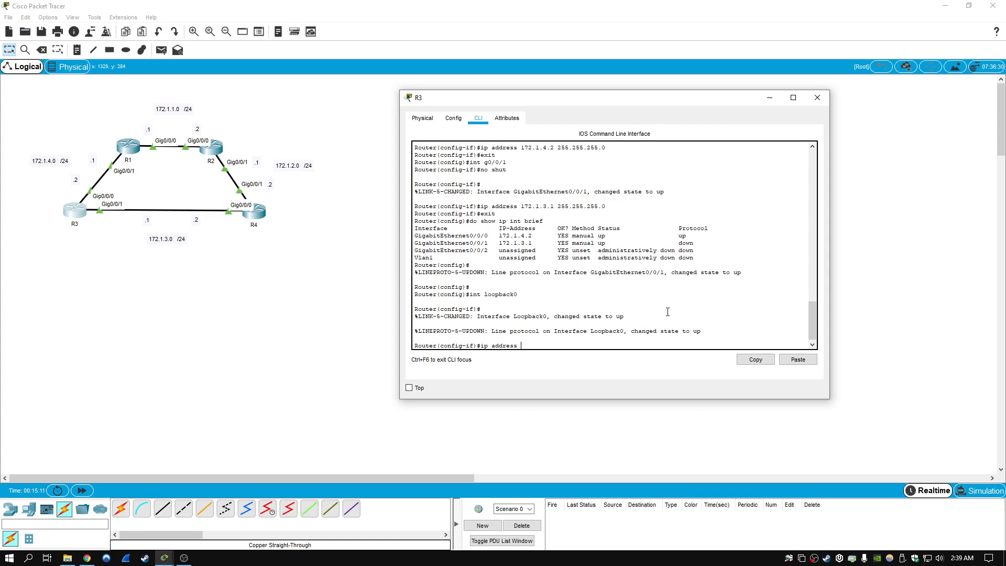
pyautogui.write(' 3.3.3.3 255.255.255.255')
pyautogui.press('Return')
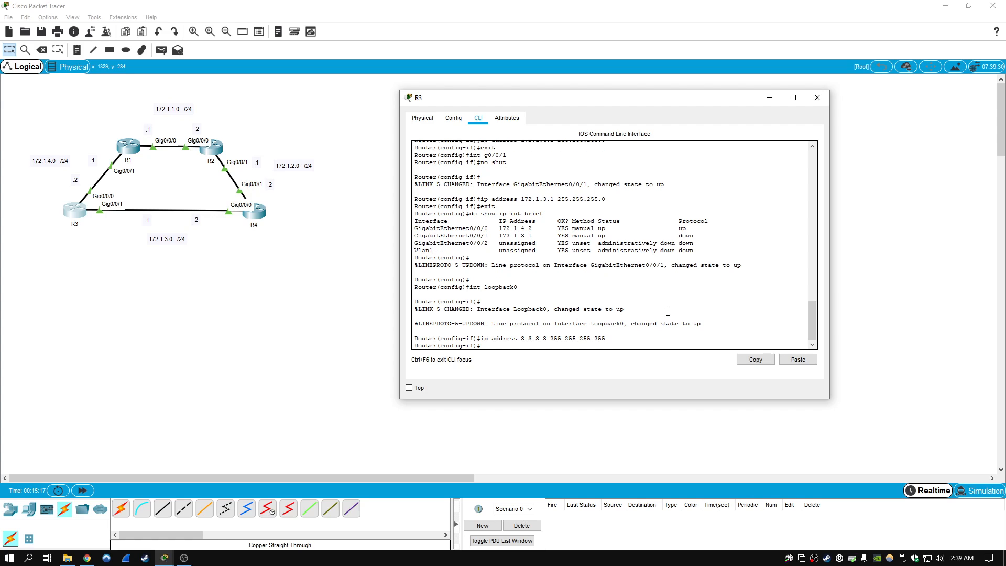
pyautogui.write('exit')
pyautogui.press('Return')
# Step: Display R3's brief IP interface summary from configuration mode
pyautogui.write('do show ip int brief')
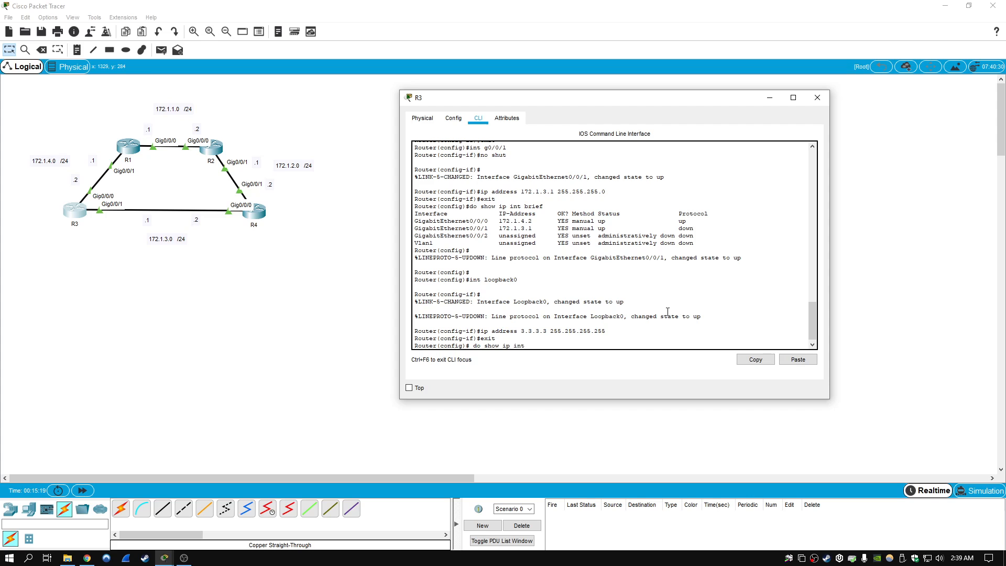
pyautogui.press('Return')
pyautogui.press('Return')
pyautogui.press('Return')
pyautogui.press('Return')
pyautogui.press('Return')
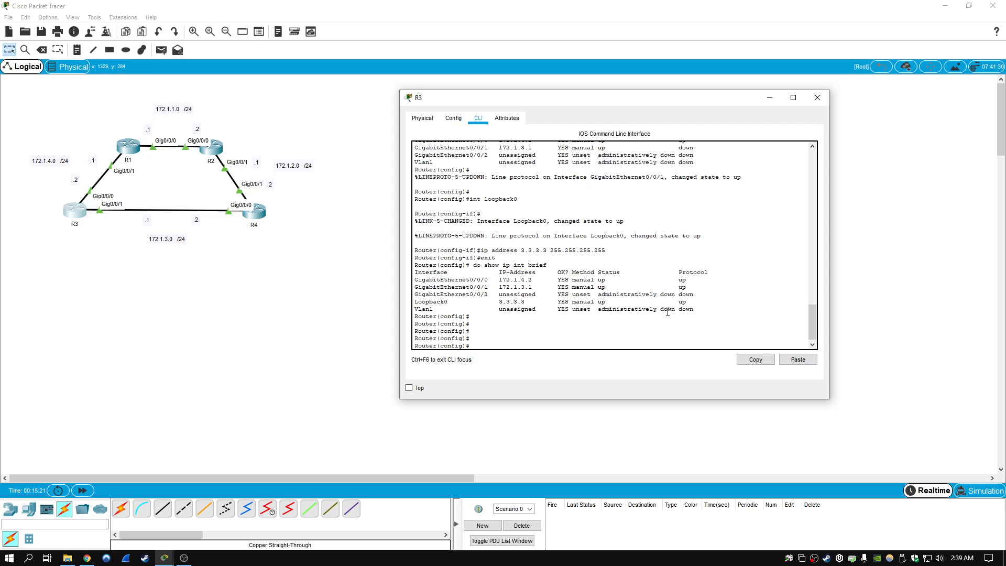
# Step: Start OSPF process 1 on R3, advertise network 172.1.0.0 with wildcard 0.0.255.255 in area 0, and leave router configuration mode
pyautogui.write('router ospf 1')
pyautogui.press('Return')
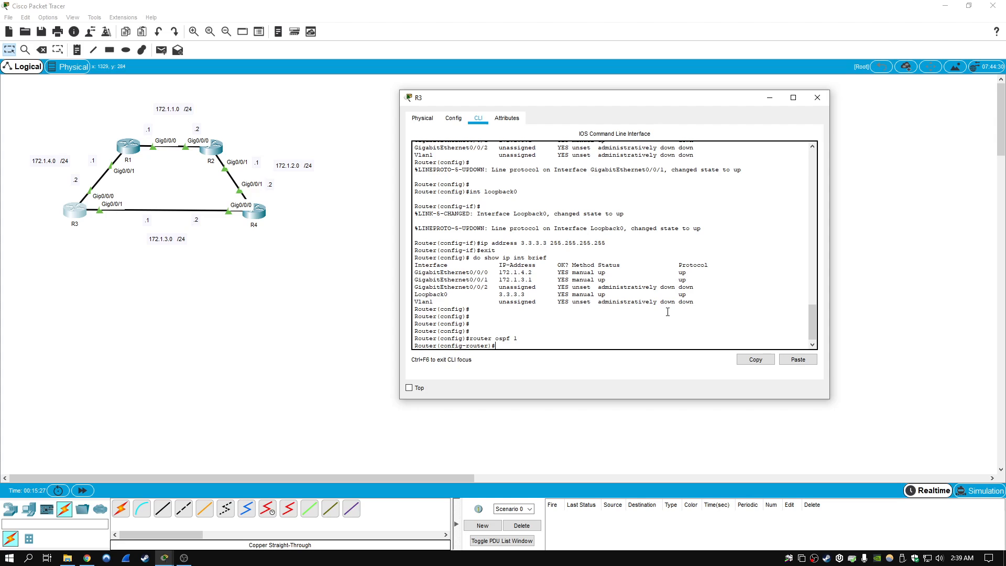
pyautogui.write('network 172.1.0.0 0.0.255.255 area 0')
pyautogui.press('Return')
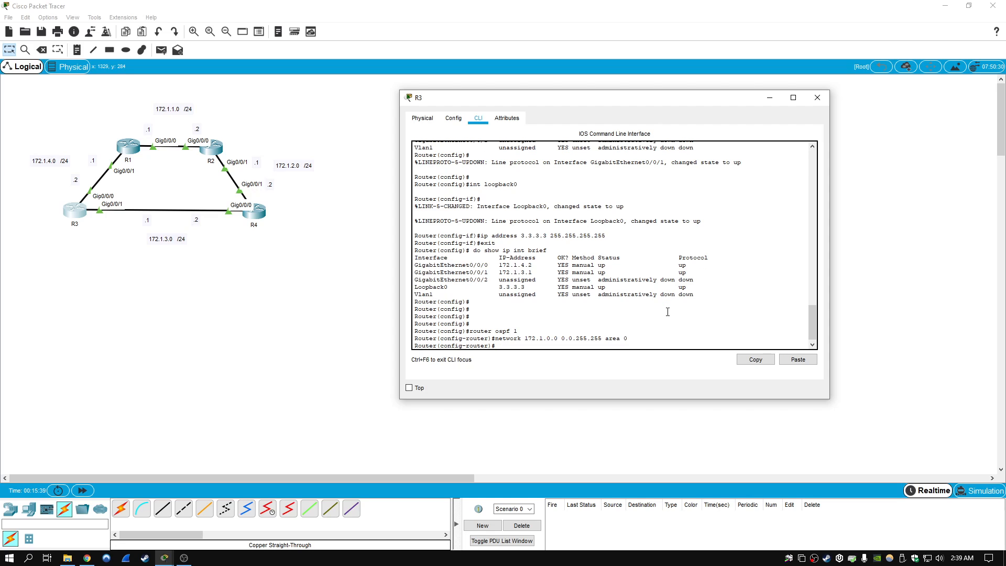
pyautogui.write('exit')
pyautogui.press('Return')
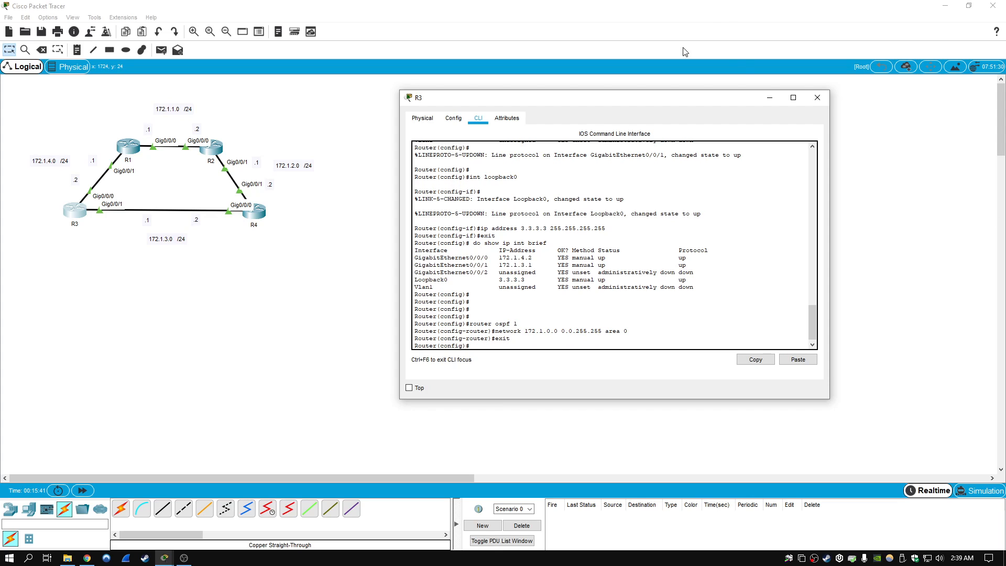
# Step: Close R3's window, open R4's command line in a wider window and enter global configuration mode
pyautogui.click(815, 98)
pyautogui.click(257, 212)
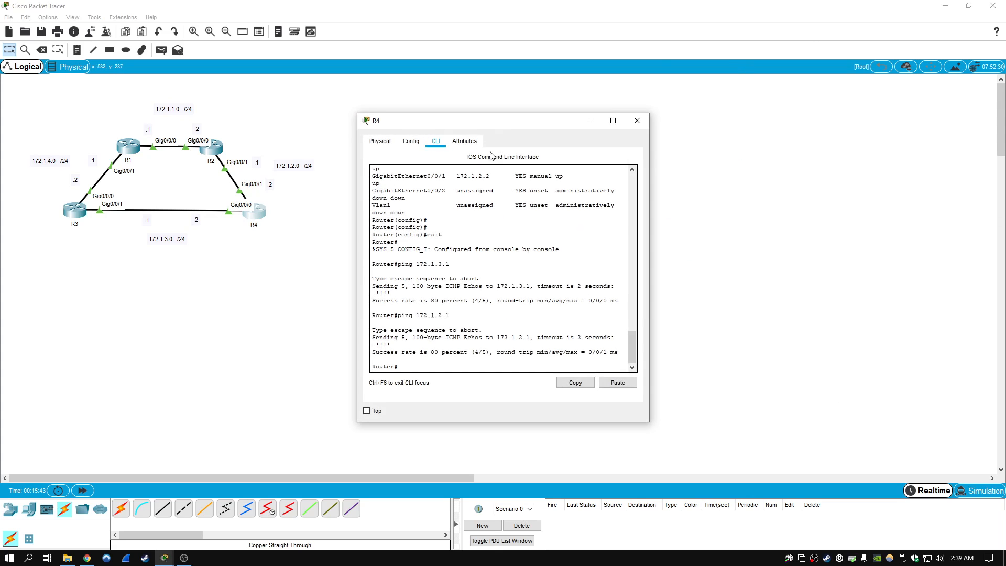
pyautogui.moveTo(502, 115); pyautogui.dragTo(505, 98)
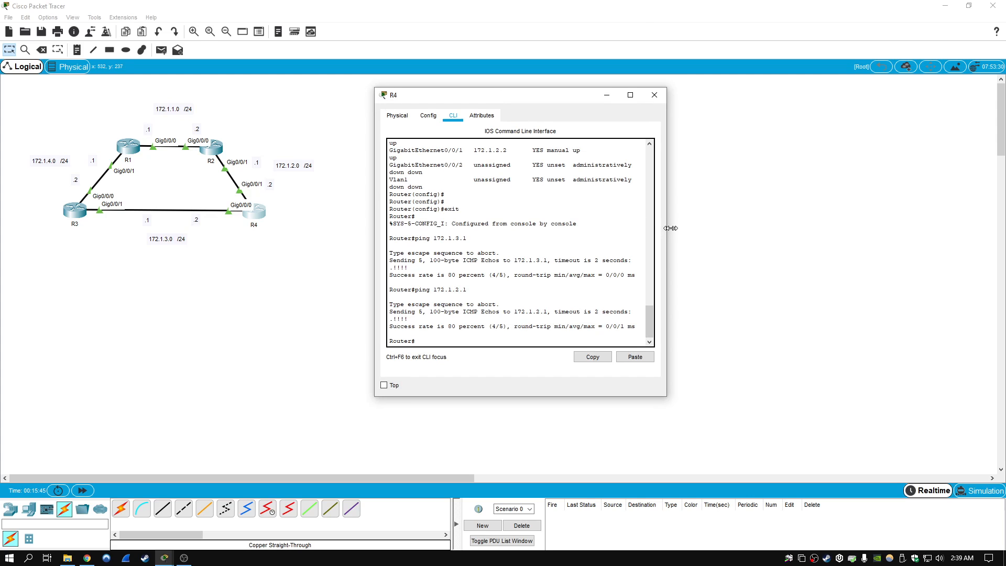
pyautogui.moveTo(667, 228); pyautogui.dragTo(798, 236)
pyautogui.moveTo(686, 316); pyautogui.dragTo(686, 315)
pyautogui.press('Return')
pyautogui.press('Return')
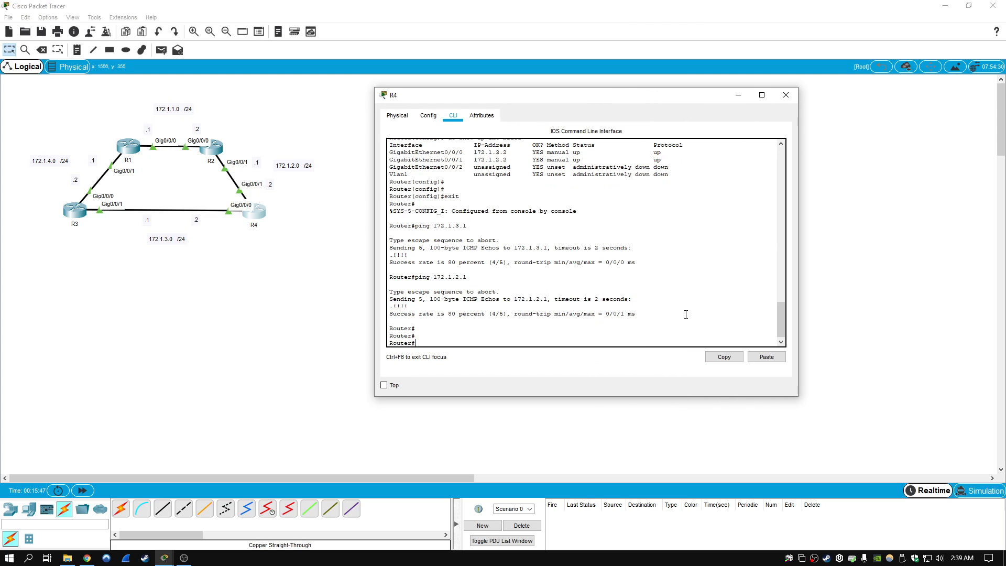
pyautogui.write('conf t')
pyautogui.press('Return')
pyautogui.press('Return')
pyautogui.press('Return')
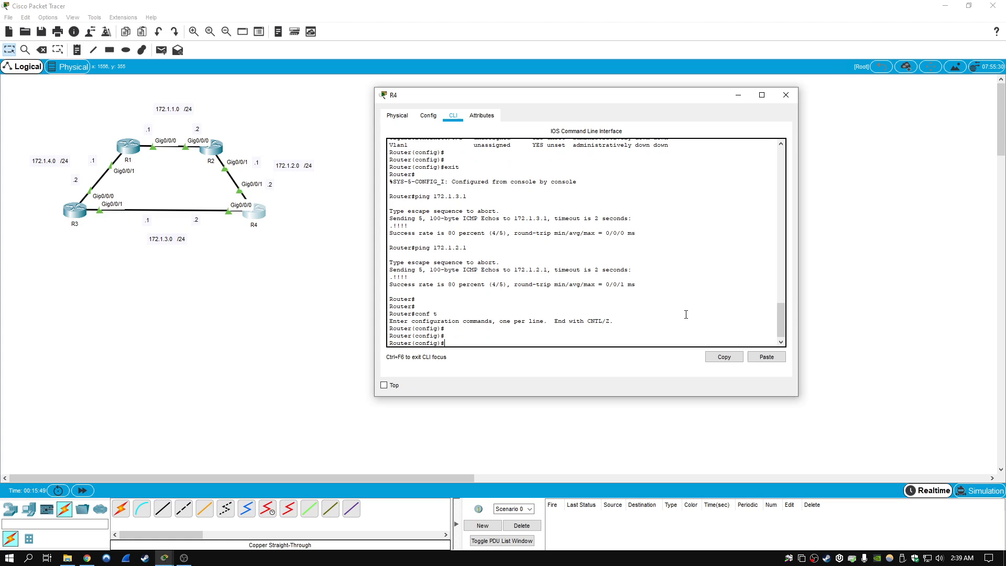
# Step: Create loopback0 on R4 with address 4.4.4.4 and mask 255.255.255.255, and leave interface configuration mode
pyautogui.write('int loopback0')
pyautogui.press('Return')
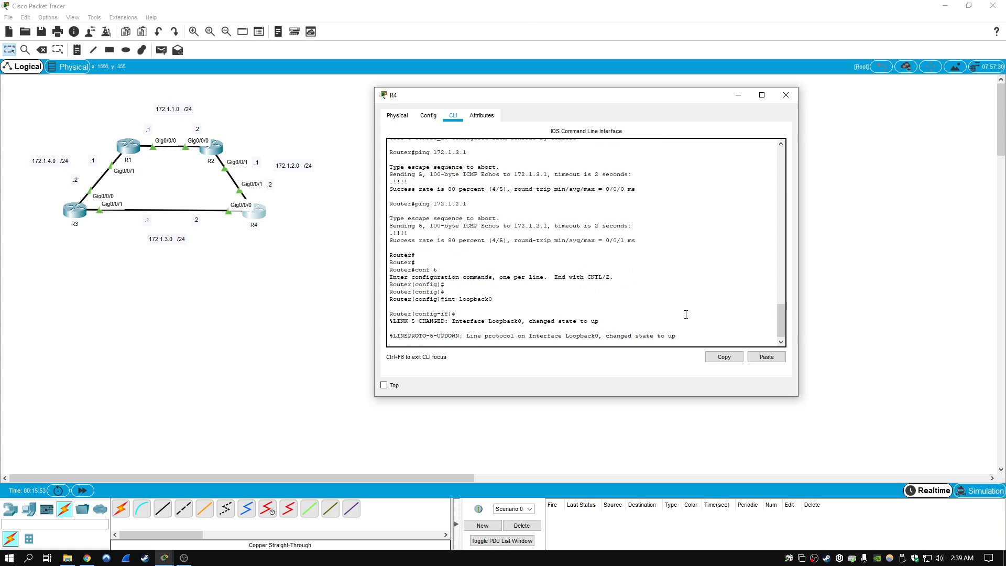
pyautogui.press('Return')
pyautogui.write('ip address ')
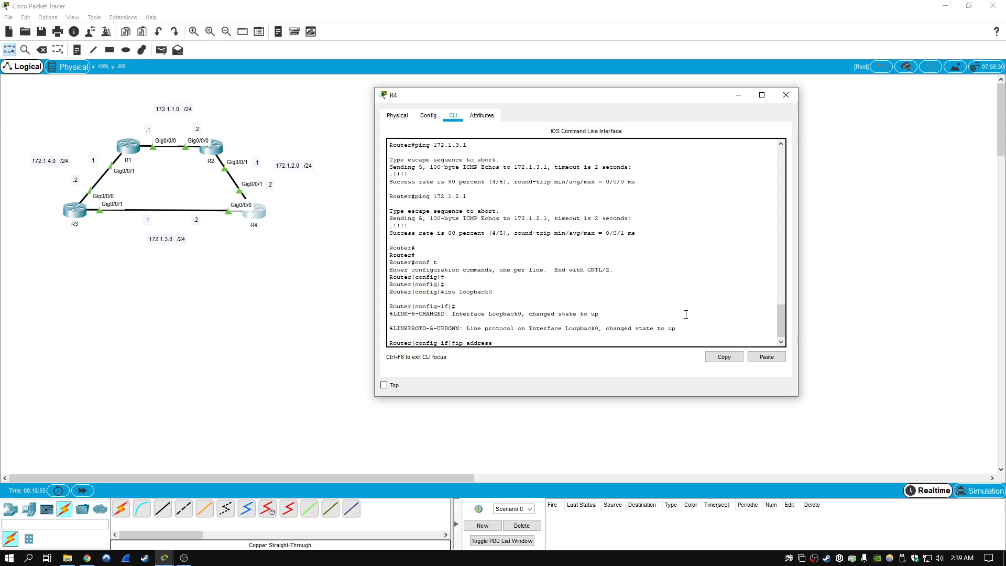
pyautogui.write('4.4.4.4 255.255.255.255')
pyautogui.press('Return')
pyautogui.write('exit')
pyautogui.press('Return')
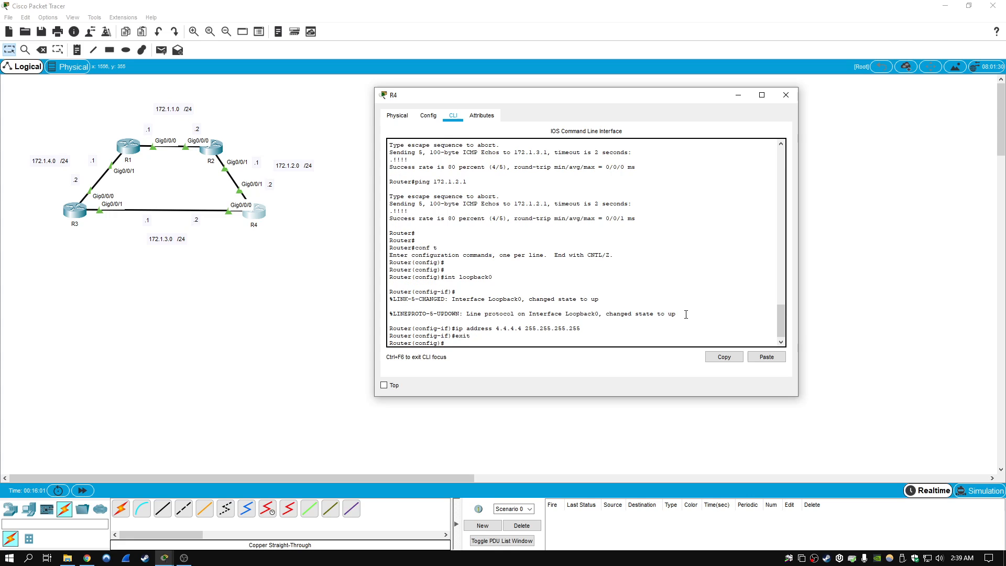
# Step: Display R4's brief IP interface summary from configuration mode
pyautogui.write('do show ip int brief')
pyautogui.press('Return')
pyautogui.press('Return')
pyautogui.press('Return')
pyautogui.press('Return')
pyautogui.press('Return')
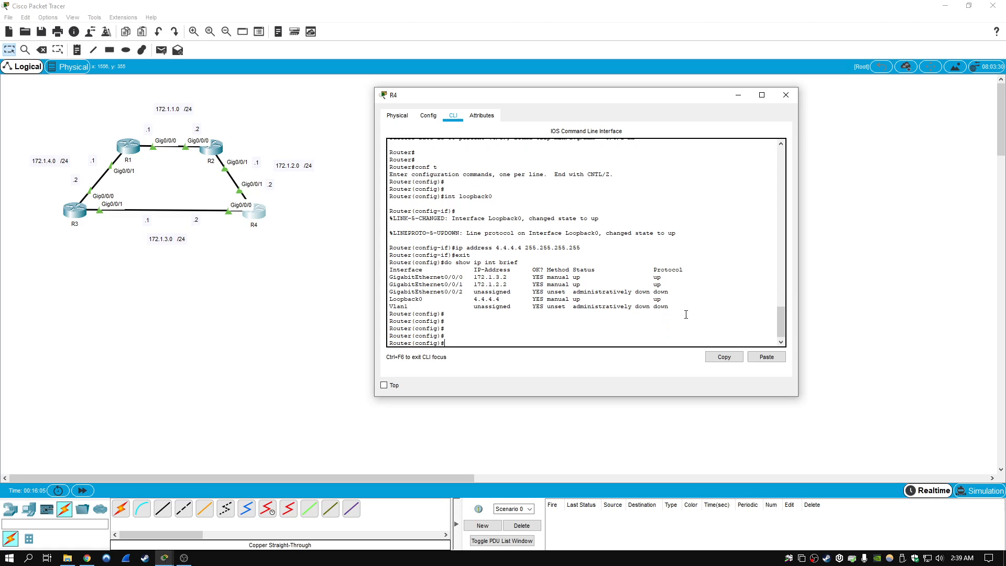
# Step: Start OSPF process 1 on R4, advertise network 172.1.0.0 with wildcard 0.0.255.255 in area 0, and leave router configuration mode
pyautogui.write('router ospf 1')
pyautogui.press('Return')
pyautogui.write('network 1')
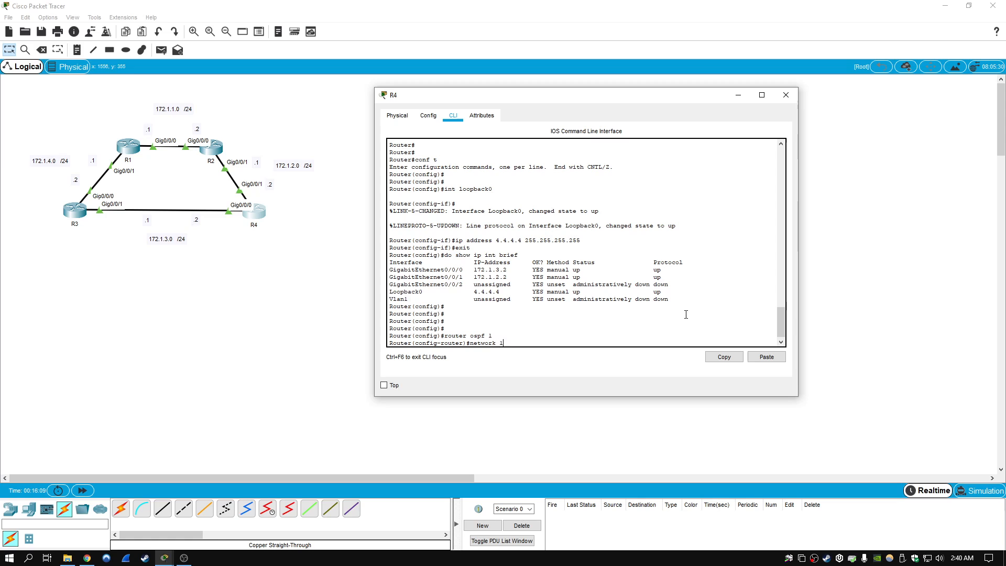
pyautogui.write('72.1.0.0 0.0.255.255 area 0')
pyautogui.press('Return')
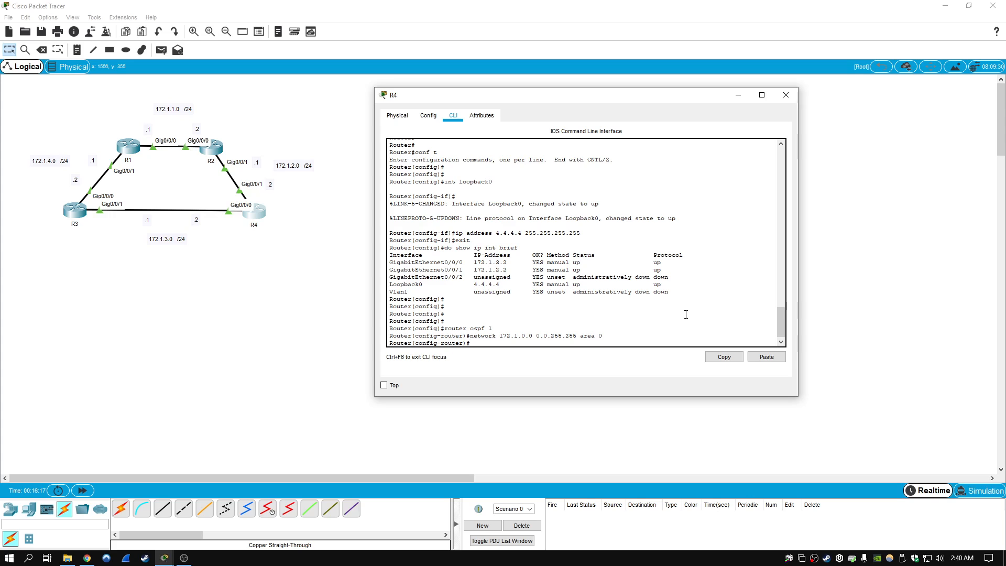
pyautogui.write('exit')
pyautogui.press('Return')
pyautogui.press('Return')
pyautogui.press('Return')
pyautogui.press('Return')
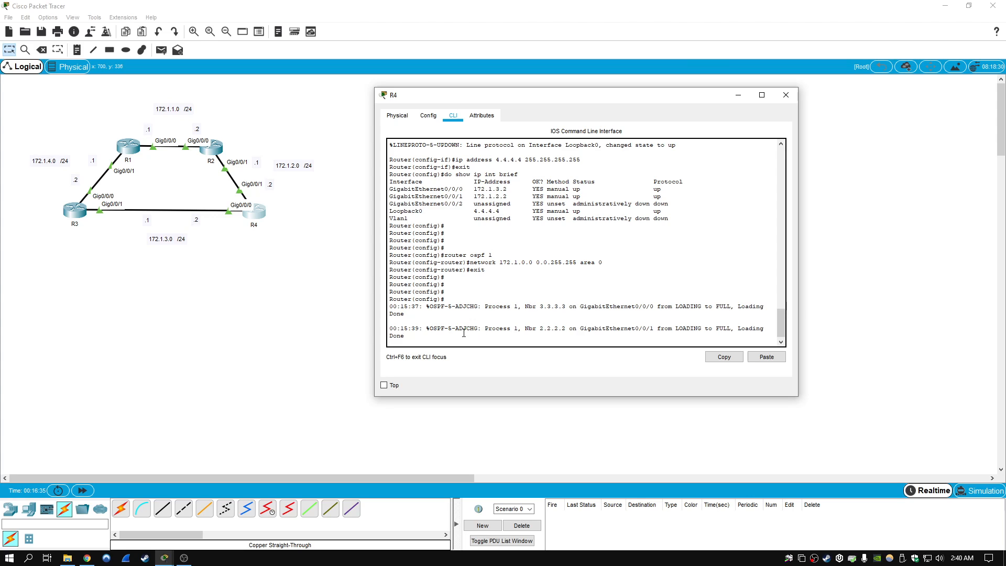
# Step: Examine the OSPF adjacency messages in R4's console, including the process number and neighbor IDs
pyautogui.moveTo(464, 337); pyautogui.dragTo(390, 306)
pyautogui.click(530, 342)
pyautogui.press('Return')
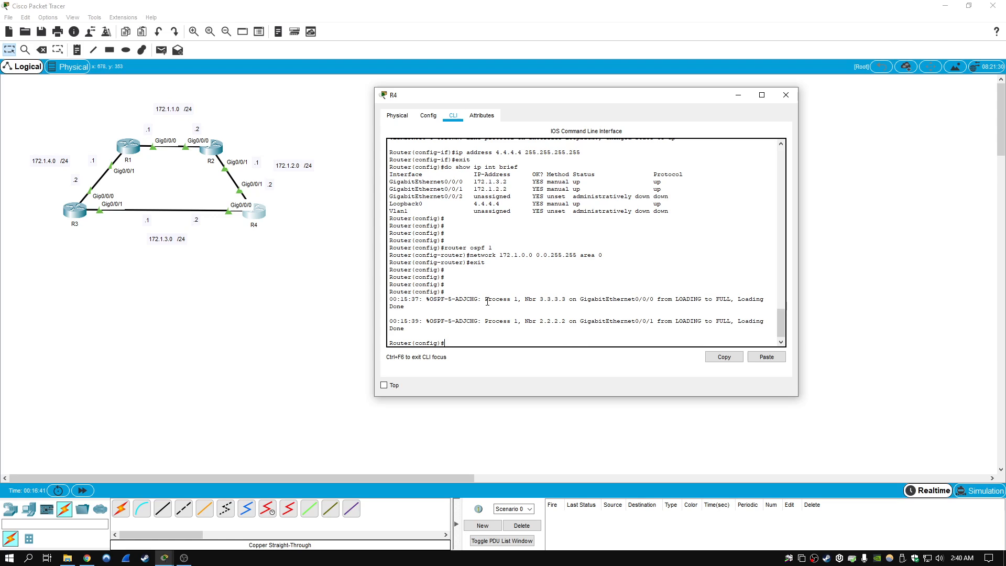
pyautogui.moveTo(487, 300); pyautogui.dragTo(567, 302)
pyautogui.click(552, 304)
pyautogui.click(575, 305)
pyautogui.moveTo(538, 320); pyautogui.dragTo(567, 320)
pyautogui.click(565, 335)
# Step: Leave R4's global configuration mode to return to the privileged EXEC prompt
pyautogui.write('exit')
pyautogui.press('Return')
pyautogui.press('Return')
pyautogui.press('Return')
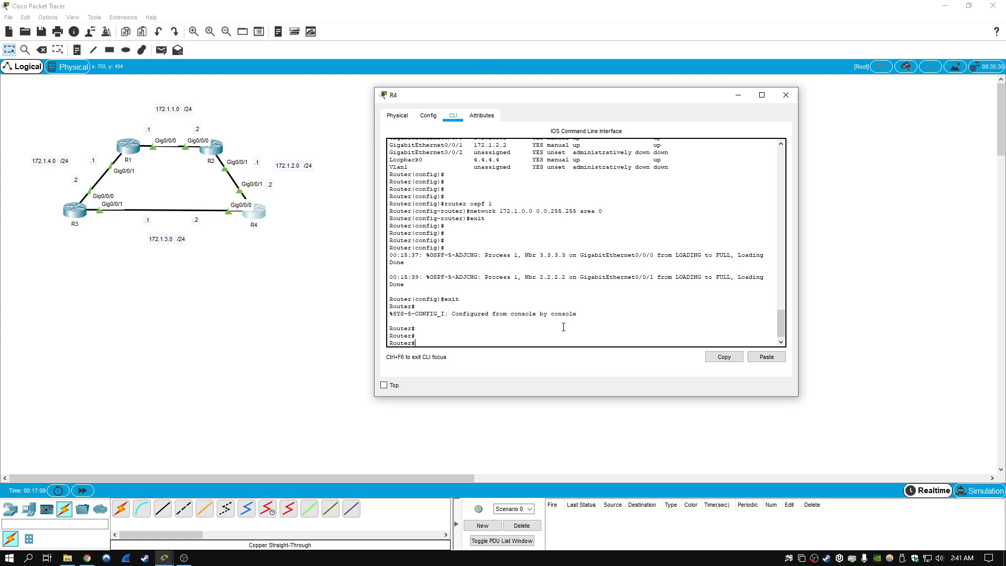
# Step: Display the OSPF section of R4's running configuration
pyautogui.write('show run | s ospf')
pyautogui.press('Return')
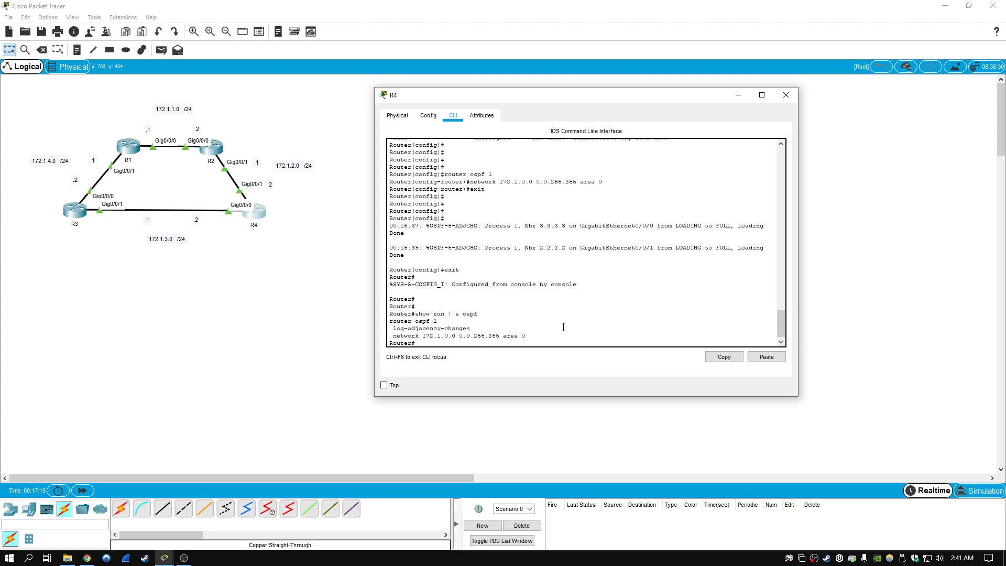
pyautogui.press('Return')
pyautogui.press('Return')
pyautogui.press('Return')
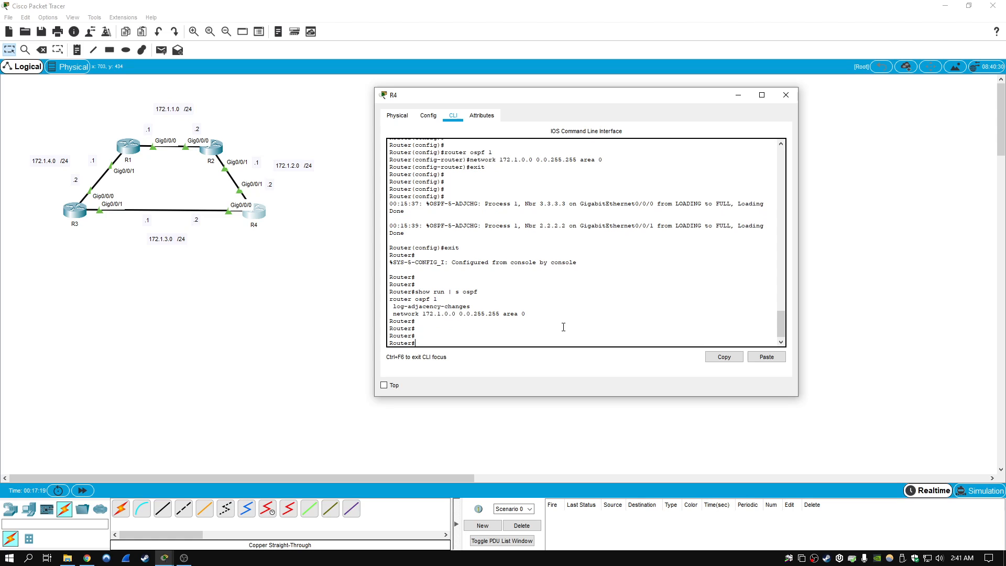
# Step: Display R4's full IP routing table and examine the routes marked as learned through OSPF
pyautogui.write('show ip route')
pyautogui.press('Return')
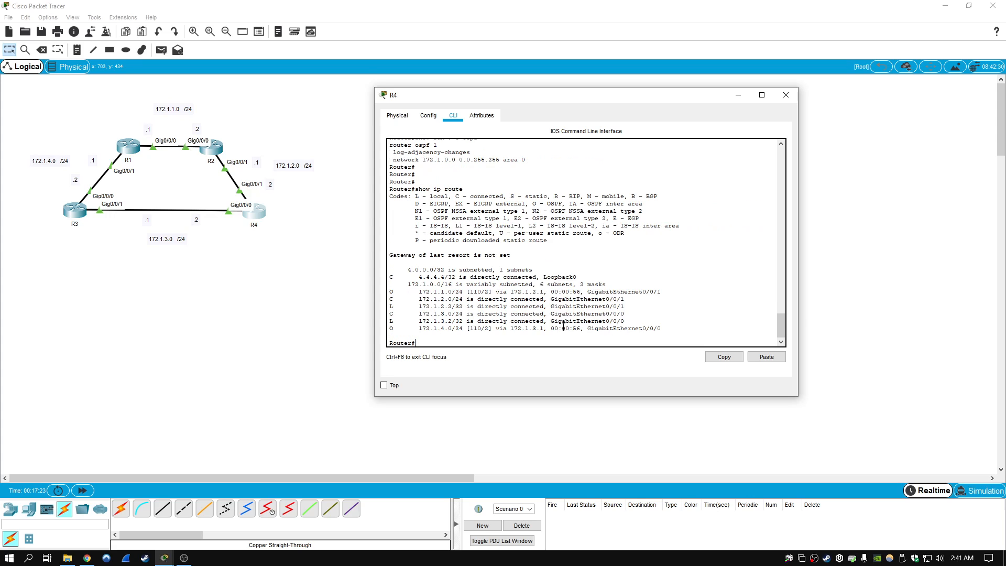
pyautogui.moveTo(662, 291); pyautogui.dragTo(390, 288)
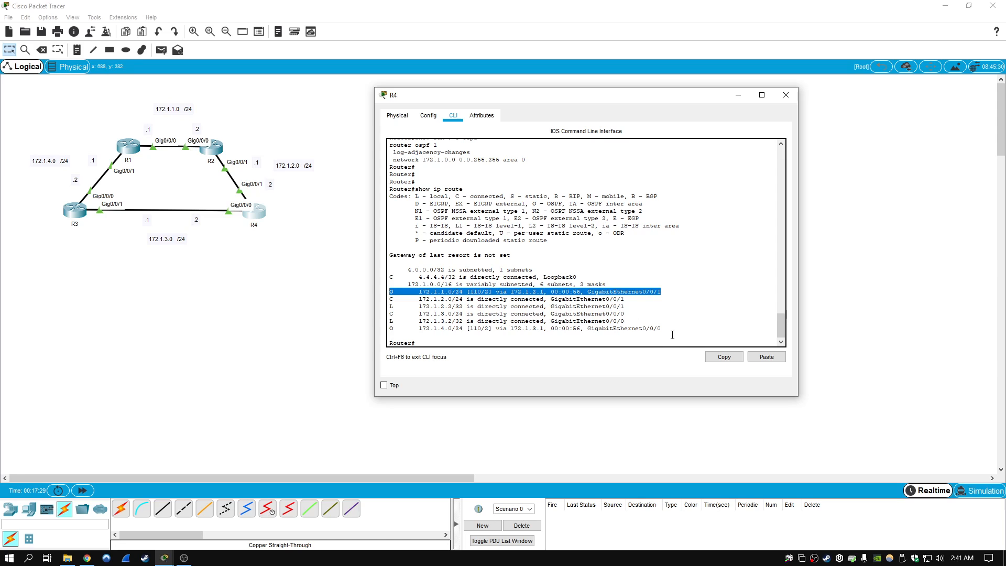
pyautogui.click(436, 329)
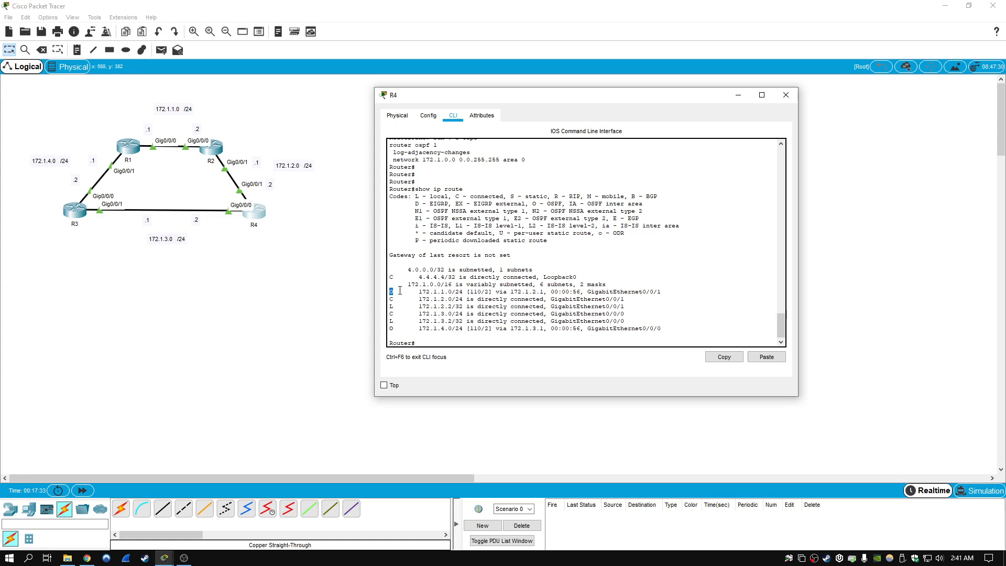
# Step: Display only the OSPF routes in R4's IP routing table
pyautogui.press('Up')
pyautogui.write('ospf')
pyautogui.press('Return')
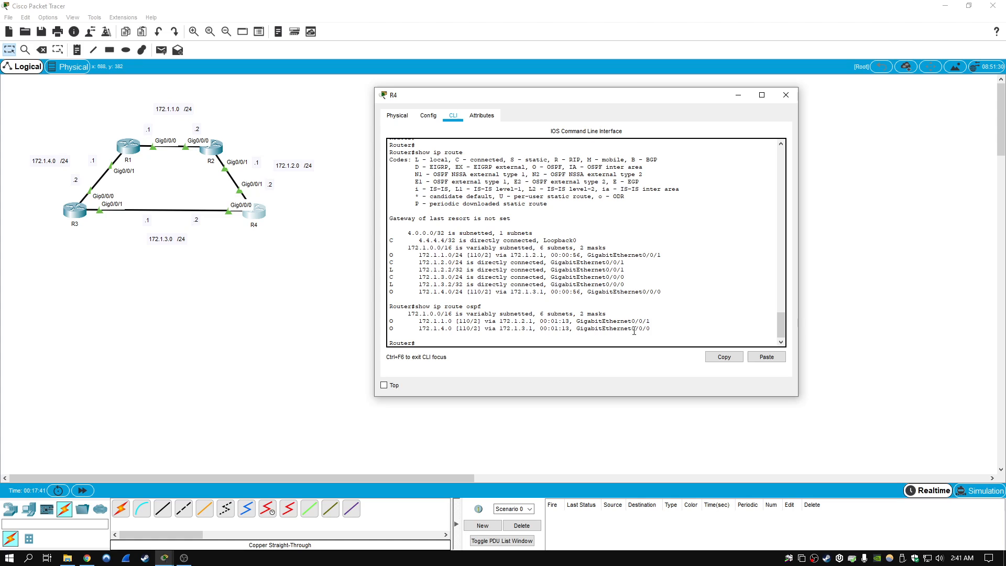
# Step: Check the OSPF routes listed on R4 and ping R1 at 172.1.1.1 to test reachability
pyautogui.moveTo(649, 330); pyautogui.dragTo(389, 321)
pyautogui.click(735, 333)
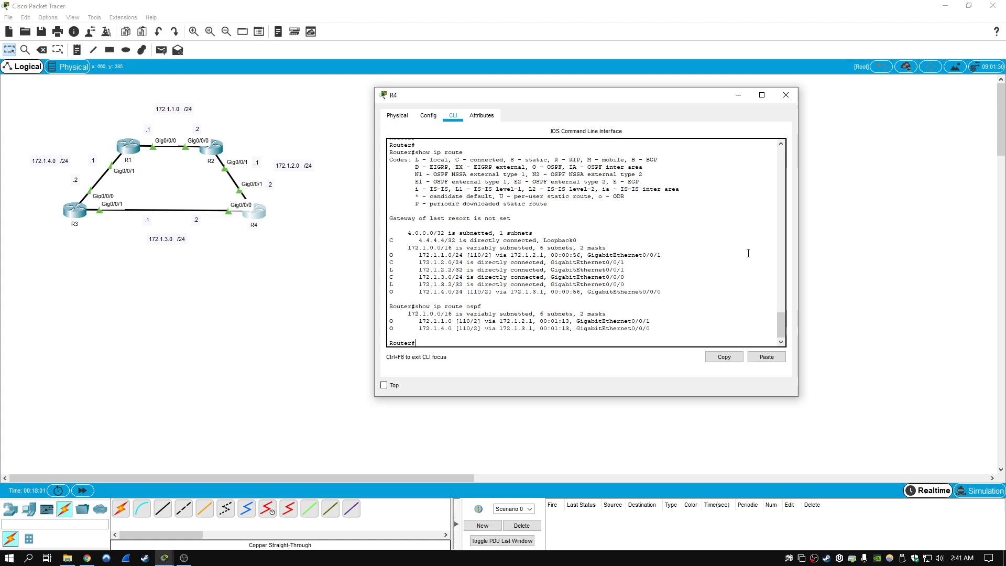
pyautogui.write('ping 172.1.1.1')
pyautogui.press('Return')
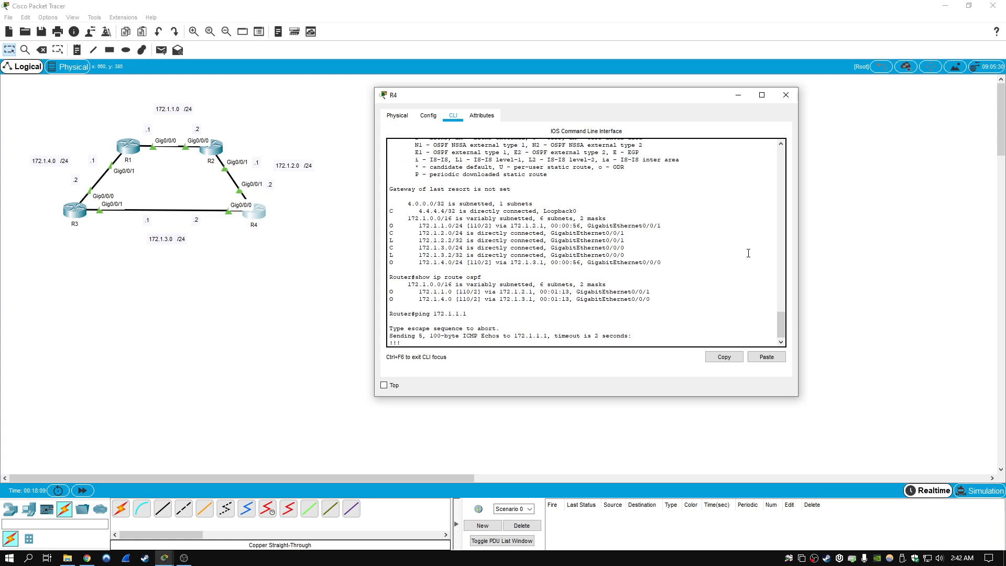
# Step: Ping 172.1.4.1 from R4 to test reachability of the R1–R3 network
pyautogui.press('Up')
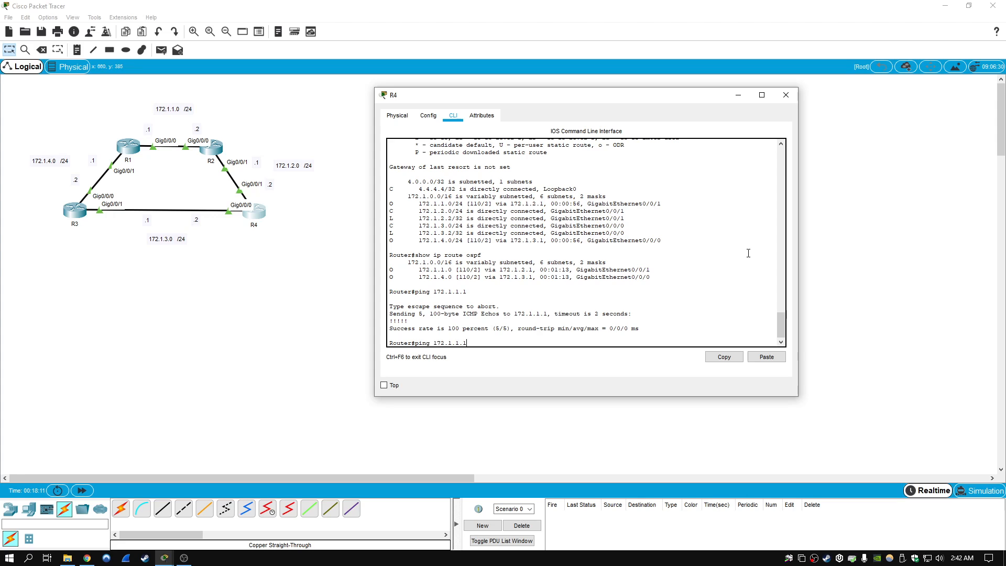
pyautogui.press('BackSpace')
pyautogui.press('BackSpace')
pyautogui.press('BackSpace')
pyautogui.press('BackSpace')
pyautogui.write('1.4')
pyautogui.press('Return')
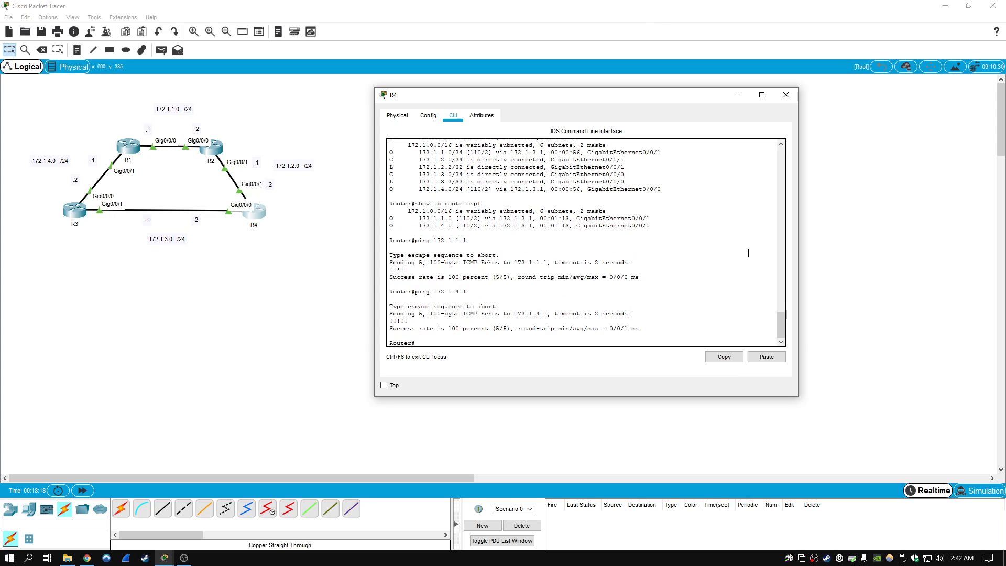
# Step: List the available show ip ospf options on R4 and display the details of OSPF process 1, checking its router ID
pyautogui.press('Return')
pyautogui.press('Return')
pyautogui.press('Return')
pyautogui.press('Return')
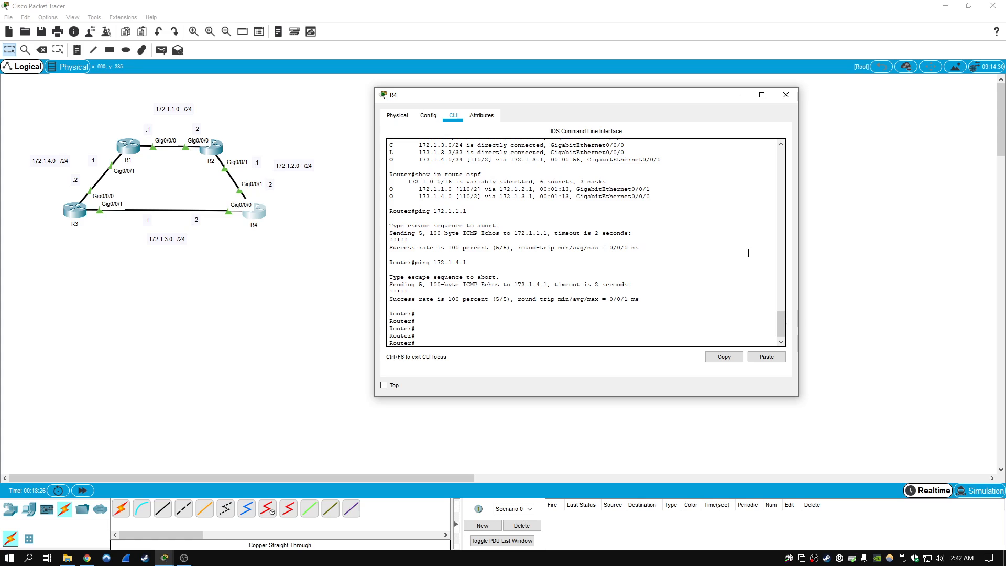
pyautogui.write('show ip ospf ?')
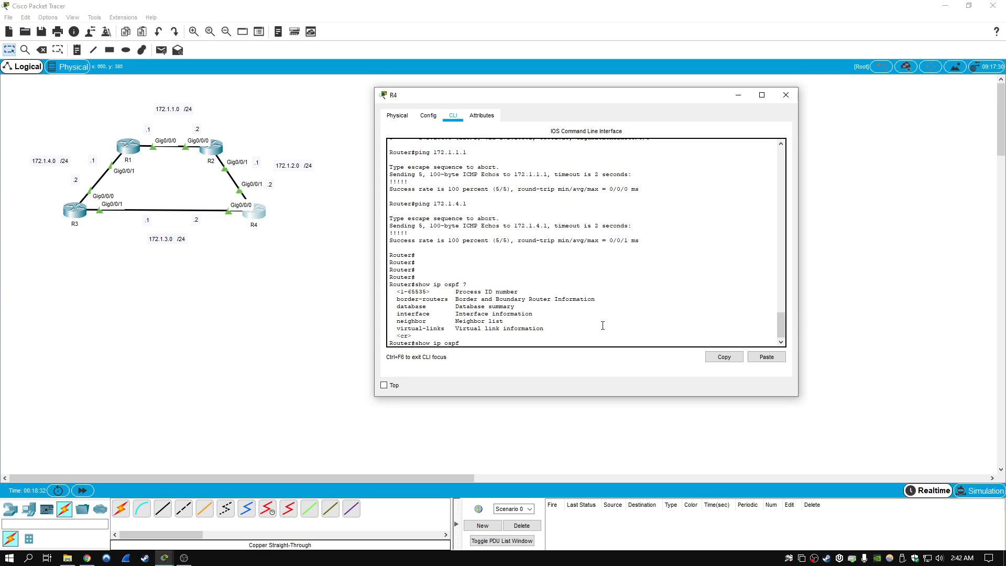
pyautogui.write('1')
pyautogui.press('Return')
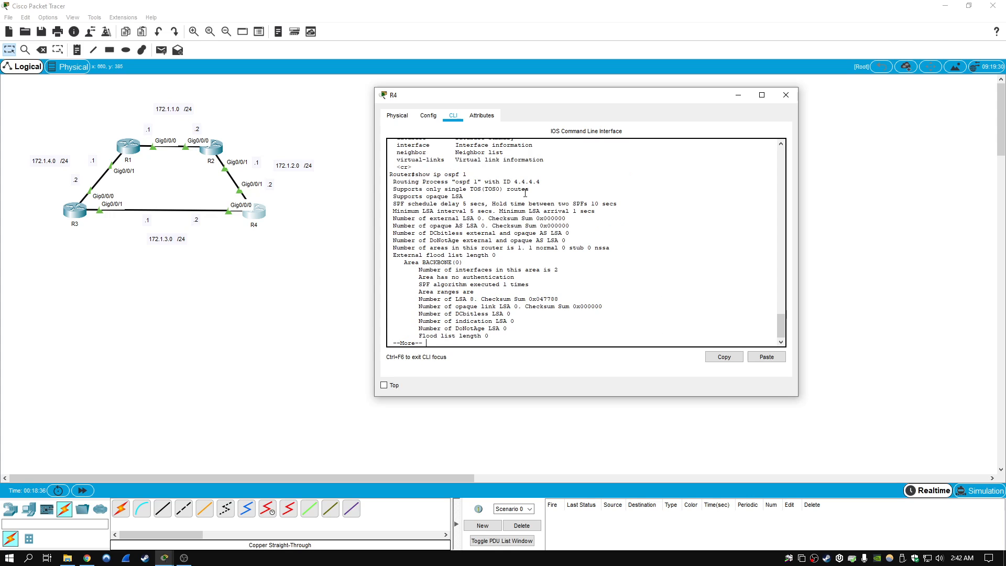
pyautogui.moveTo(540, 181); pyautogui.dragTo(513, 182)
pyautogui.click(546, 192)
# Step: Display R4's OSPF neighbor list and examine the entries for its two adjacent routers
pyautogui.press('Up')
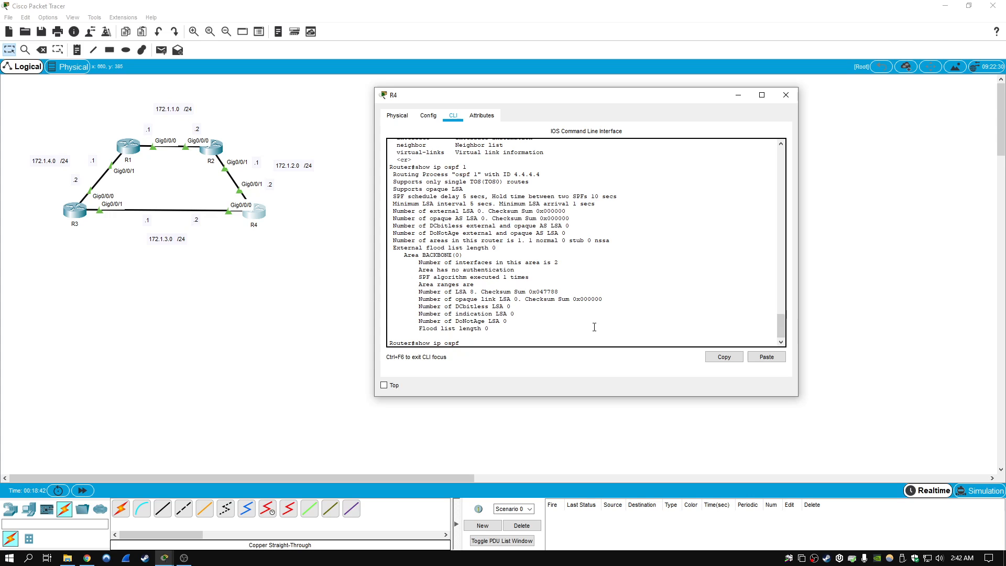
pyautogui.press('BackSpace')
pyautogui.write('?')
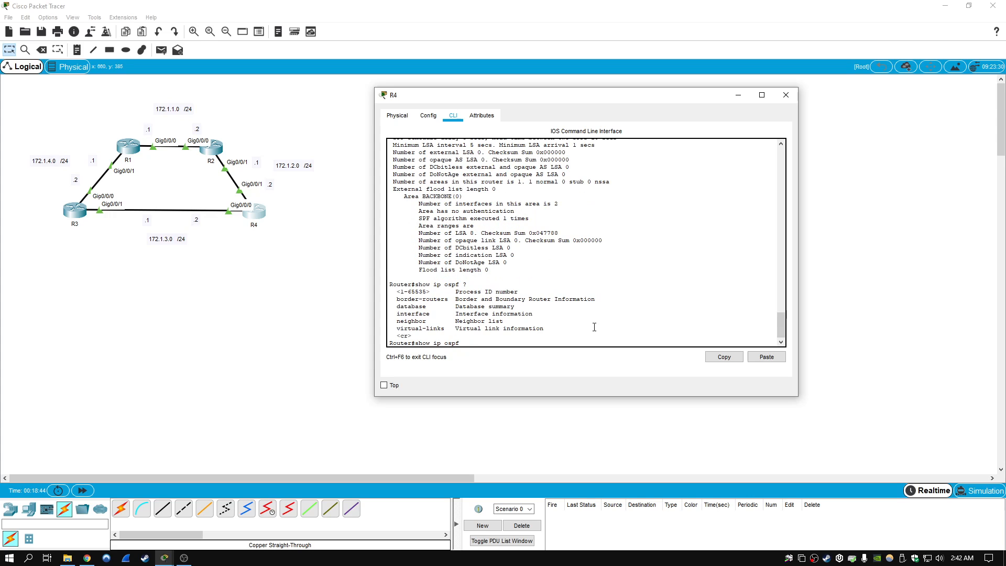
pyautogui.write('neighbor')
pyautogui.press('Return')
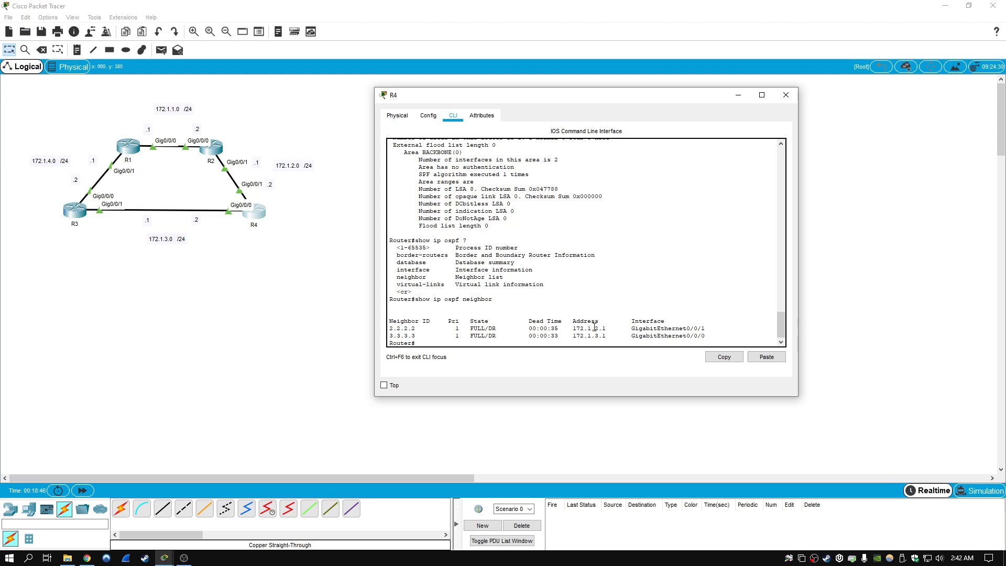
pyautogui.moveTo(416, 328); pyautogui.dragTo(389, 328)
pyautogui.moveTo(707, 329); pyautogui.dragTo(394, 323)
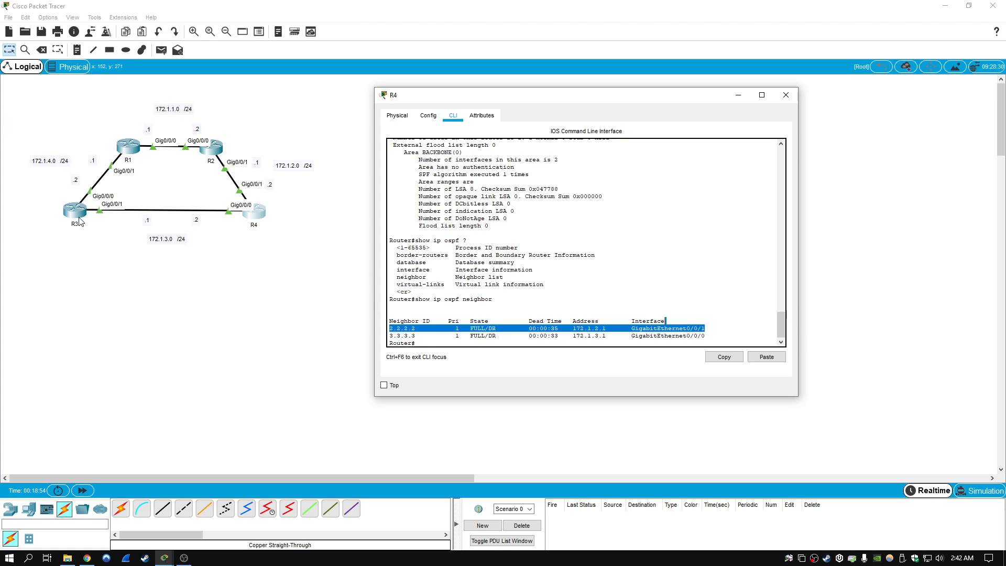
pyautogui.moveTo(418, 337); pyautogui.dragTo(448, 337)
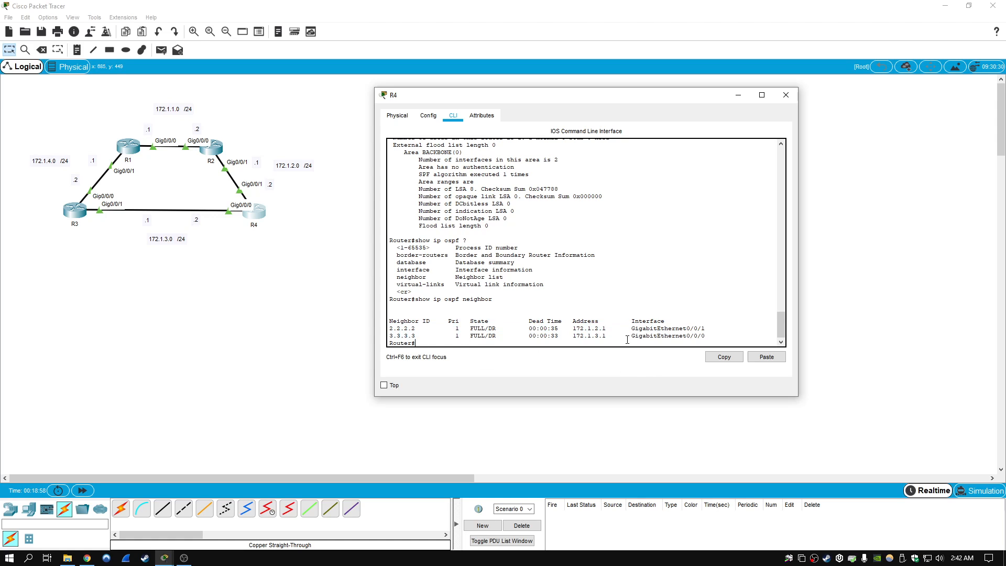
# Step: Look up the options of show ip ospf interface and display the OSPF details of R4's g0/0/1 interface
pyautogui.press('Up')
pyautogui.press('BackSpace')
pyautogui.press('BackSpace')
pyautogui.press('BackSpace')
pyautogui.press('BackSpace')
pyautogui.press('BackSpace')
pyautogui.press('BackSpace')
pyautogui.press('BackSpace')
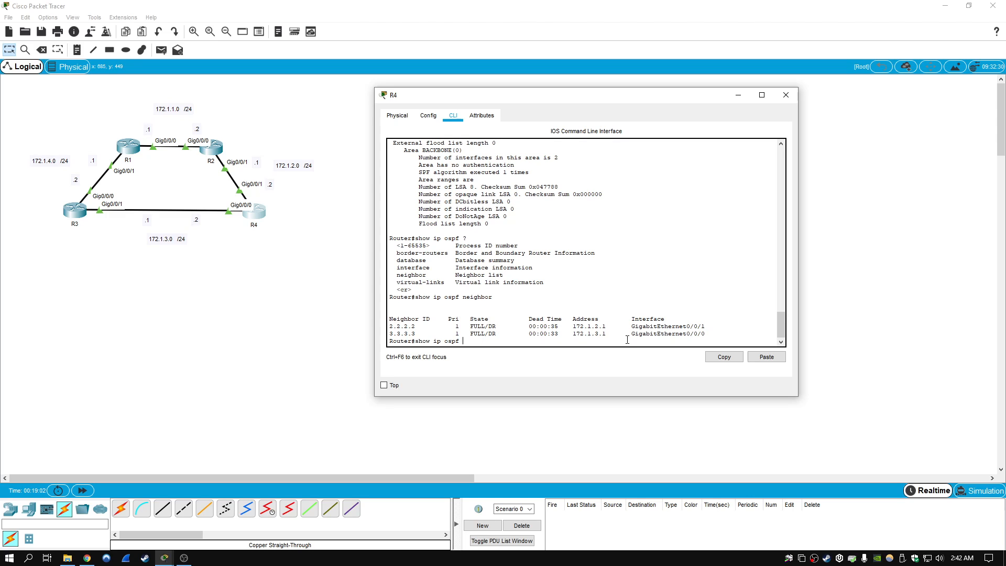
pyautogui.write('?')
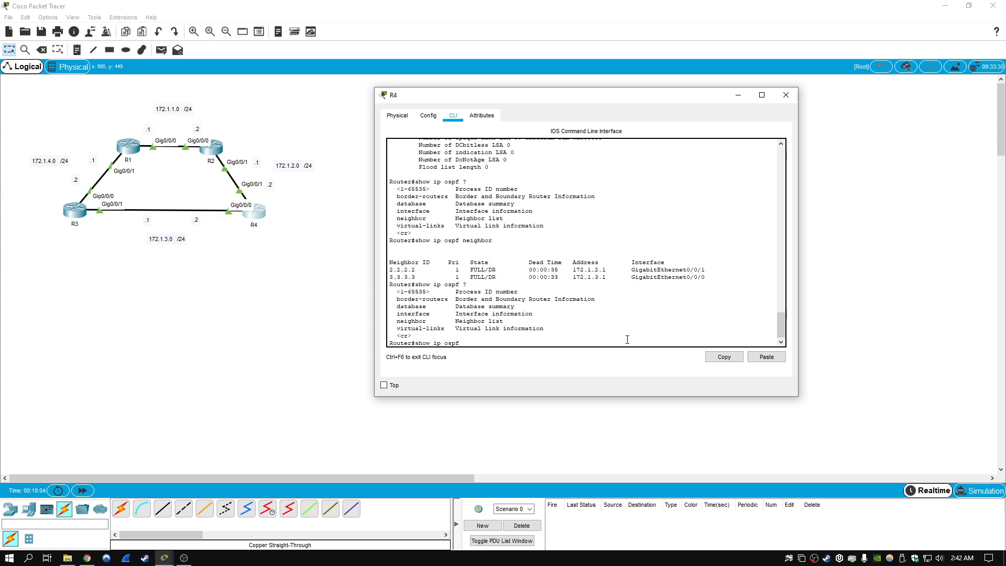
pyautogui.write('interface ')
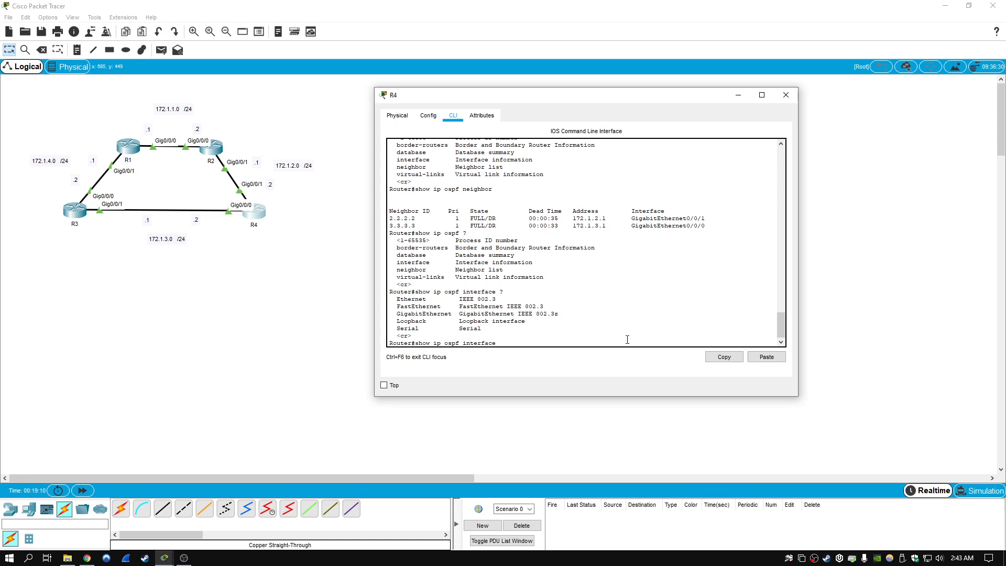
pyautogui.write('?g0/0/1')
pyautogui.press('Return')
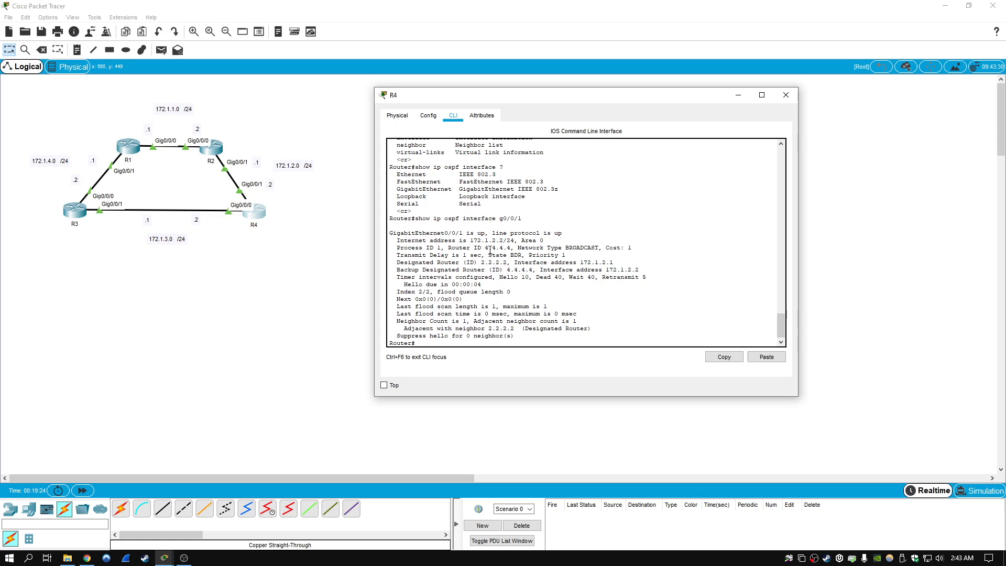
# Step: Examine the router ID, network type and cost in the OSPF interface details of g0/0/1
pyautogui.moveTo(485, 250); pyautogui.dragTo(508, 254)
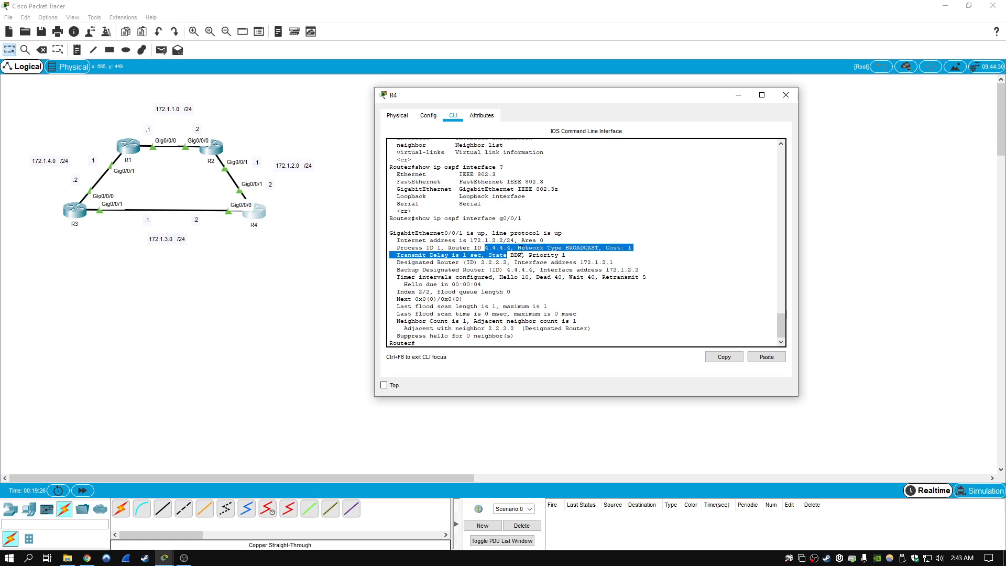
pyautogui.click(572, 246)
pyautogui.doubleClick(580, 247)
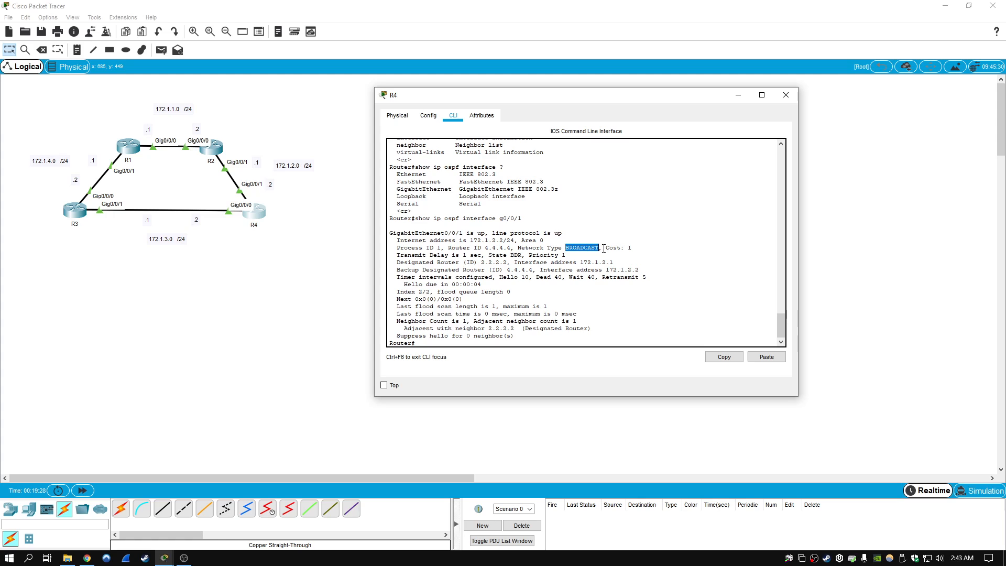
pyautogui.doubleClick(588, 247)
pyautogui.click(607, 248)
pyautogui.doubleClick(575, 246)
pyautogui.click(617, 248)
pyautogui.doubleClick(583, 247)
pyautogui.click(603, 247)
pyautogui.doubleClick(588, 248)
pyautogui.click(620, 248)
pyautogui.doubleClick(591, 251)
pyautogui.doubleClick(592, 252)
pyautogui.click(594, 246)
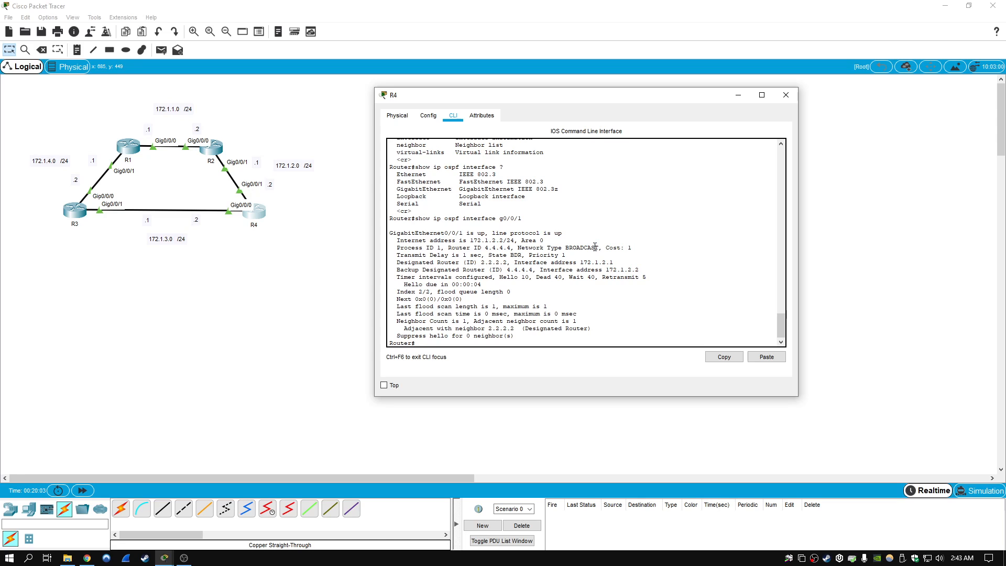
pyautogui.click(631, 247)
# Step: Examine the designated and backup designated router lines and the hello and dead timers for g0/0/1
pyautogui.moveTo(397, 262); pyautogui.dragTo(651, 269)
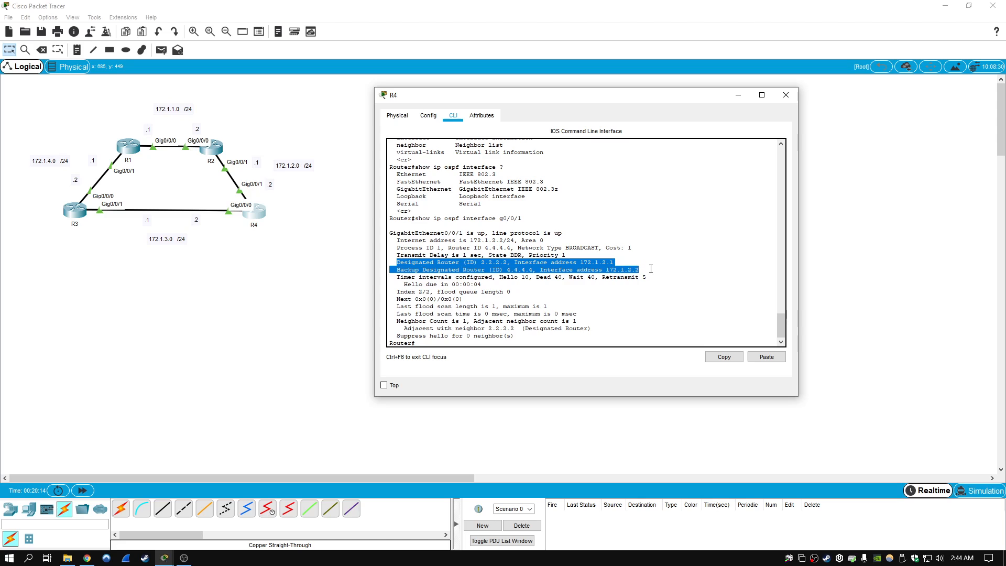
pyautogui.click(491, 266)
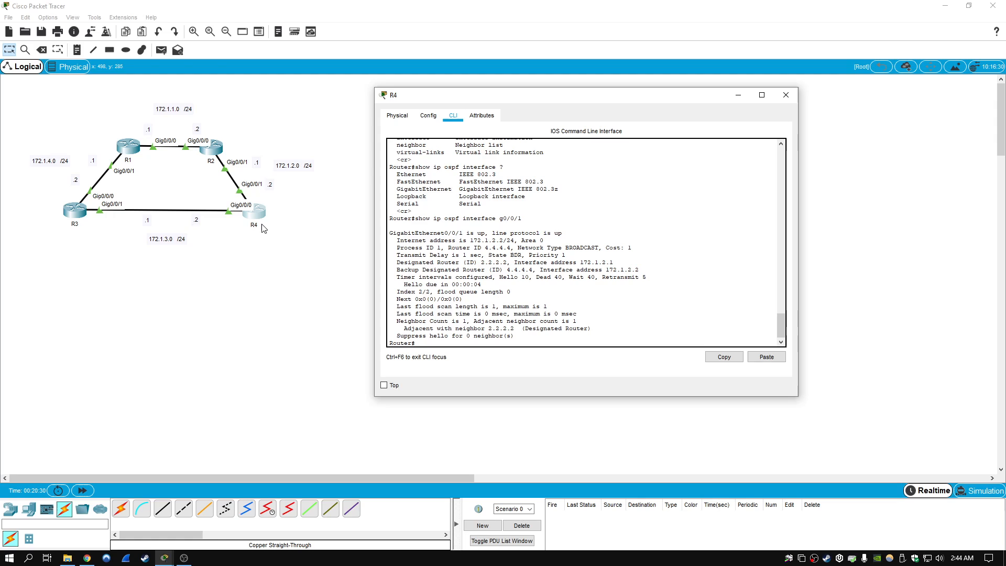
pyautogui.doubleClick(527, 278)
pyautogui.doubleClick(558, 277)
pyautogui.doubleClick(582, 247)
pyautogui.doubleClick(526, 277)
pyautogui.doubleClick(558, 277)
pyautogui.click(608, 285)
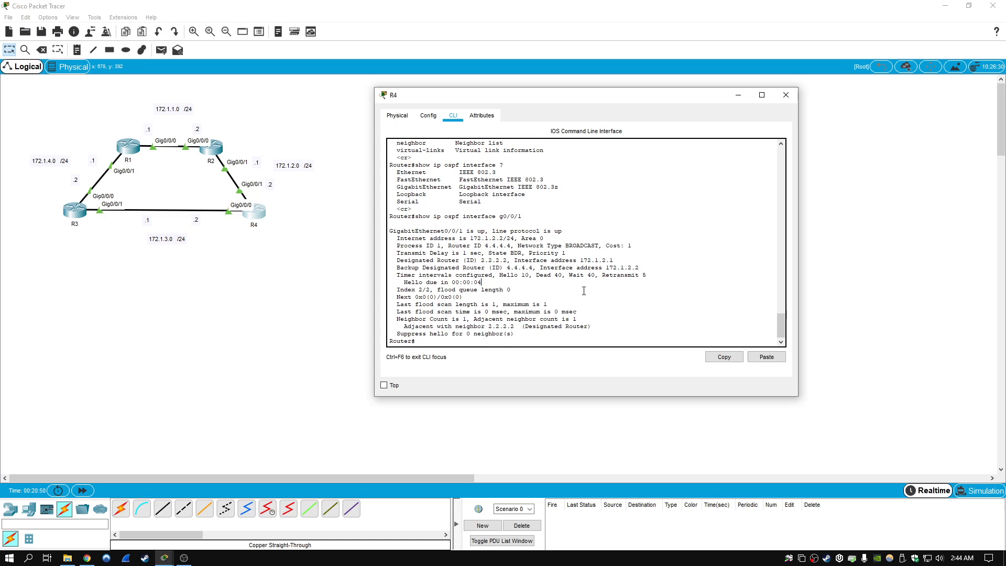
# Step: Display R4's OSPF database with show ip ospf database and close the router's window
pyautogui.press('Up')
pyautogui.press('Up')
pyautogui.press('BackSpace')
pyautogui.press('BackSpace')
pyautogui.press('BackSpace')
pyautogui.press('BackSpace')
pyautogui.press('BackSpace')
pyautogui.press('BackSpace')
pyautogui.press('BackSpace')
pyautogui.press('BackSpace')
pyautogui.write('?')
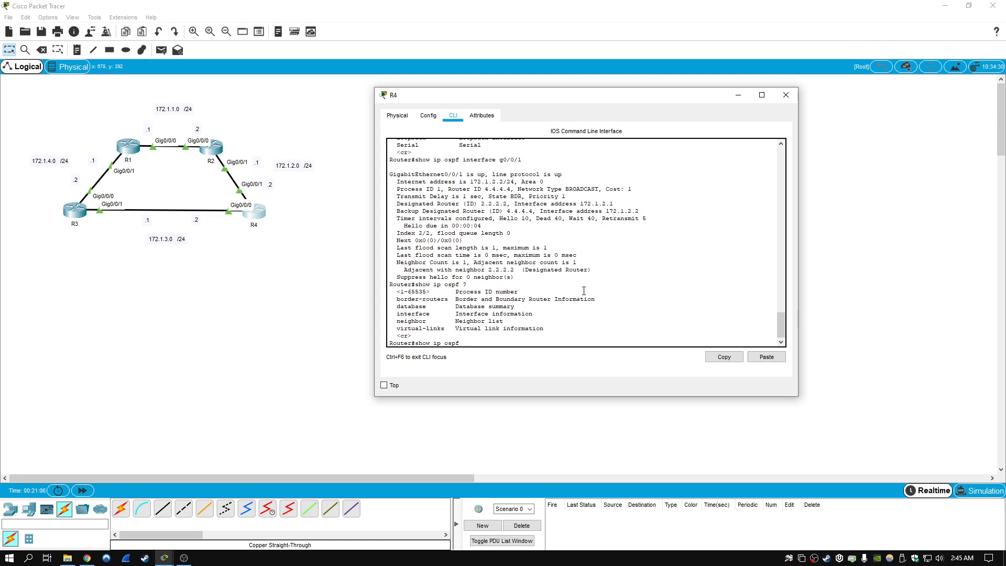
pyautogui.write('database')
pyautogui.press('Return')
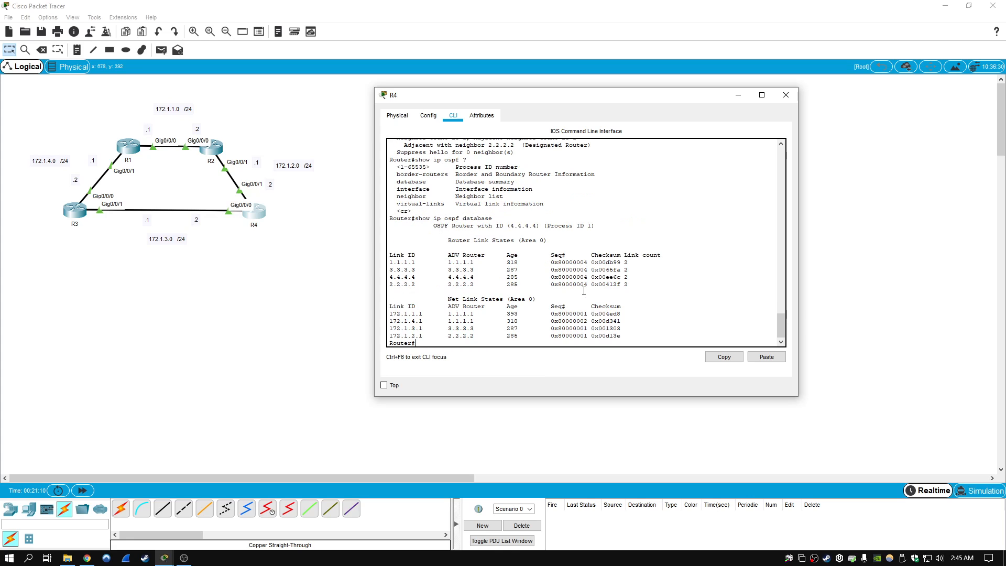
pyautogui.press('Return')
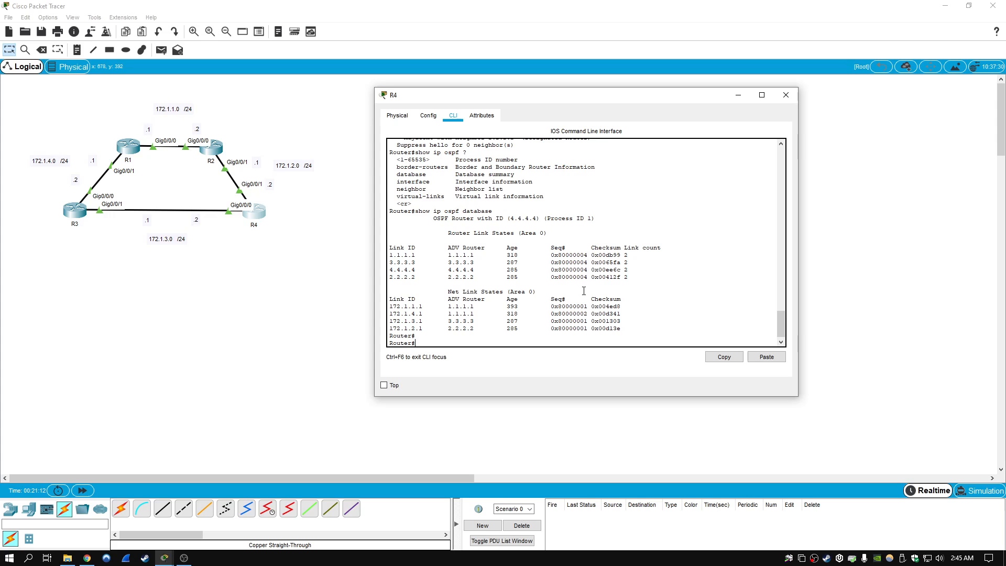
pyautogui.click(786, 95)
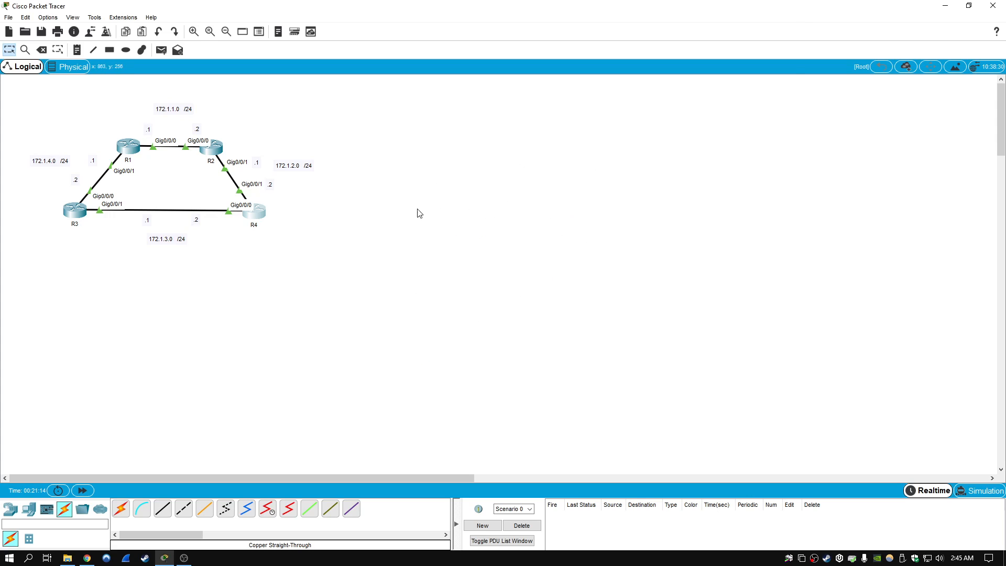